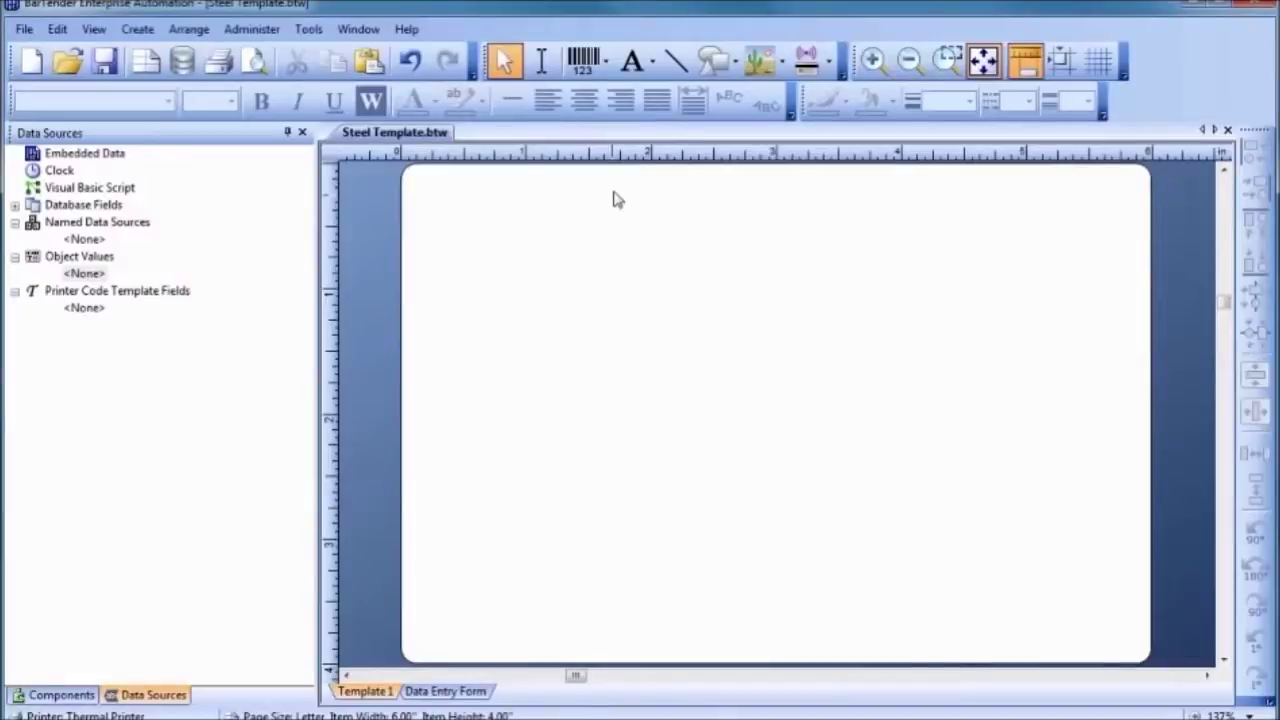
- Place a single-line text object reading 'AISI 309 SS 14' at the label's top right and widen it
{"action": "left_click", "coordinate": [631, 63]}
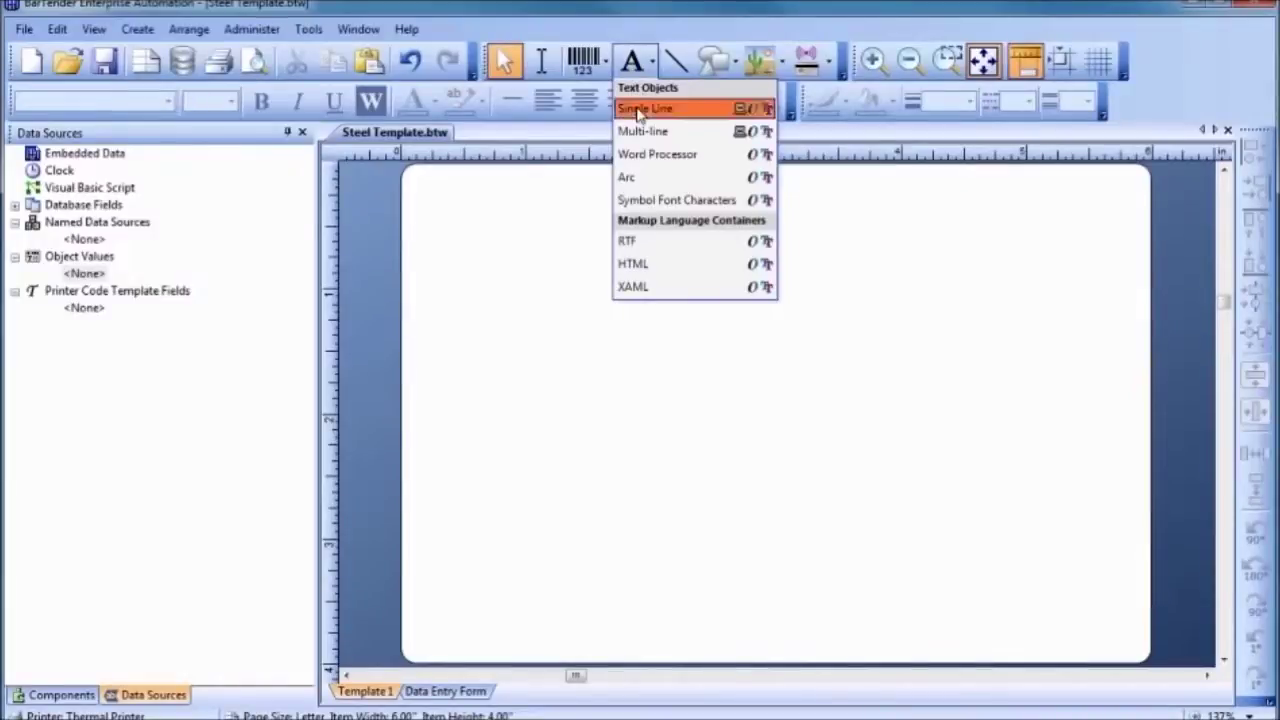
{"action": "left_click", "coordinate": [639, 108]}
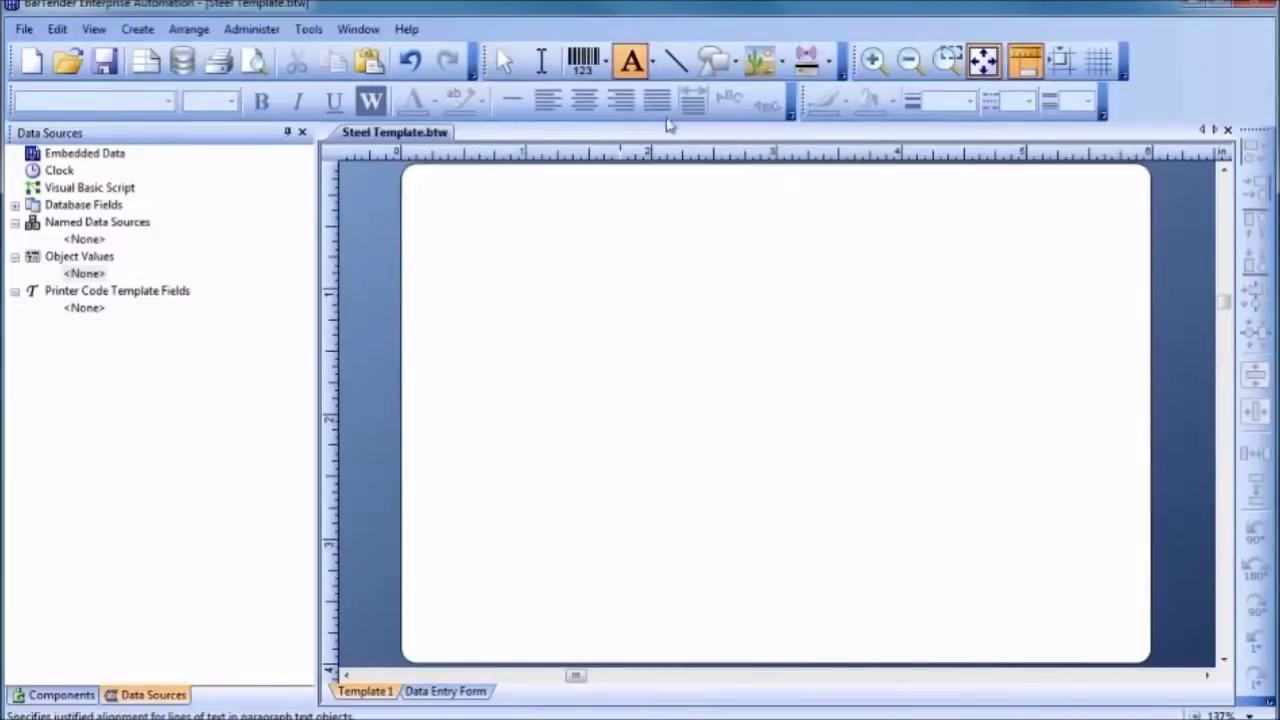
{"action": "left_click", "coordinate": [1066, 240]}
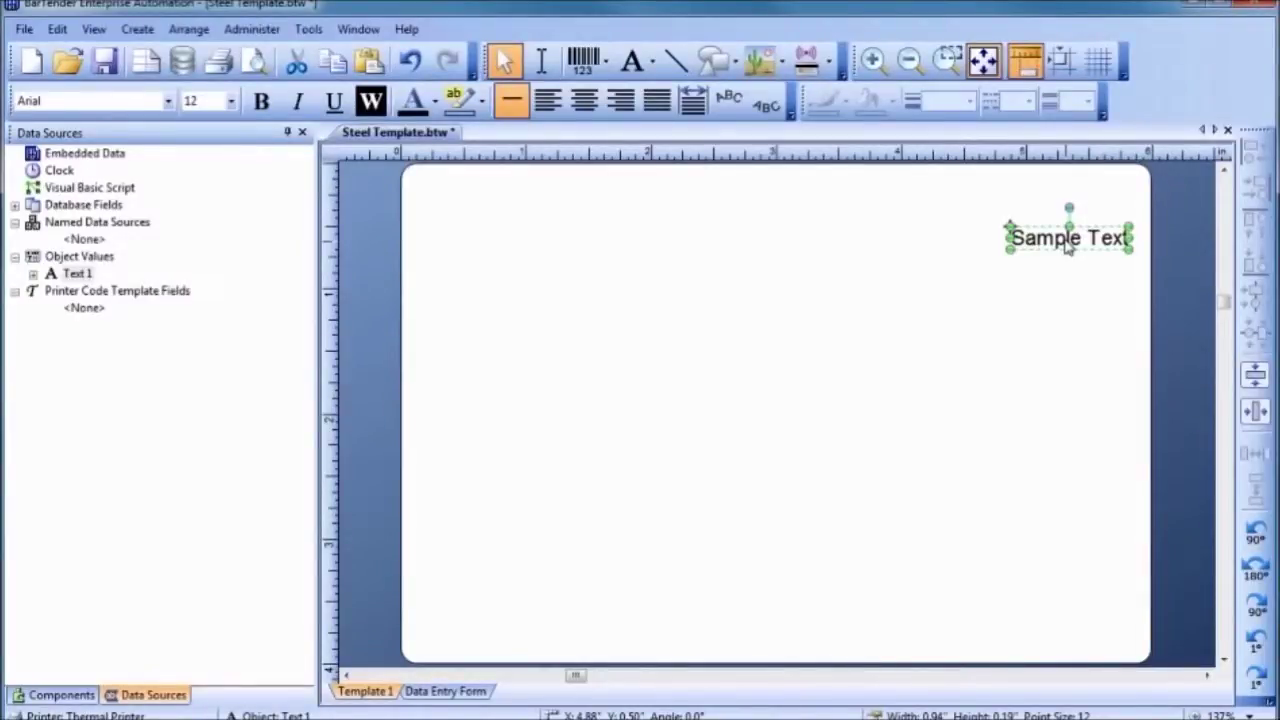
{"action": "double_click", "coordinate": [1067, 248]}
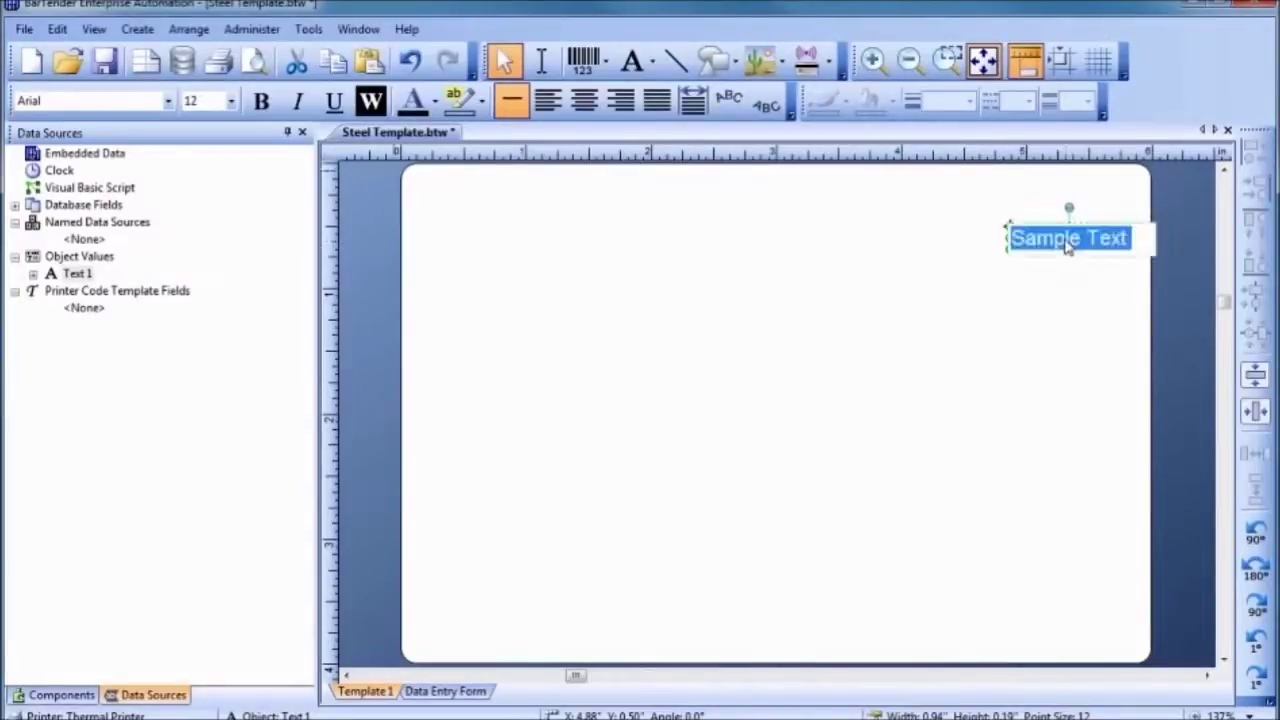
{"action": "type", "text": "AISI 3"}
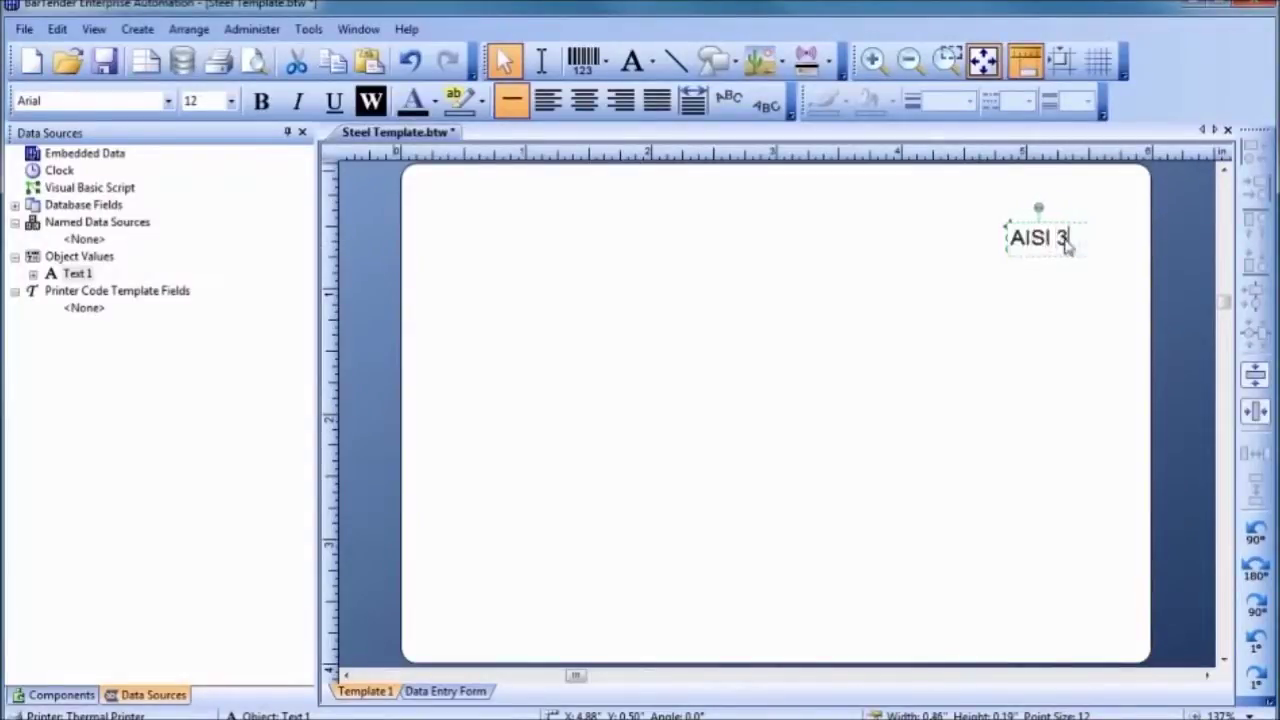
{"action": "type", "text": "09 SS 14"}
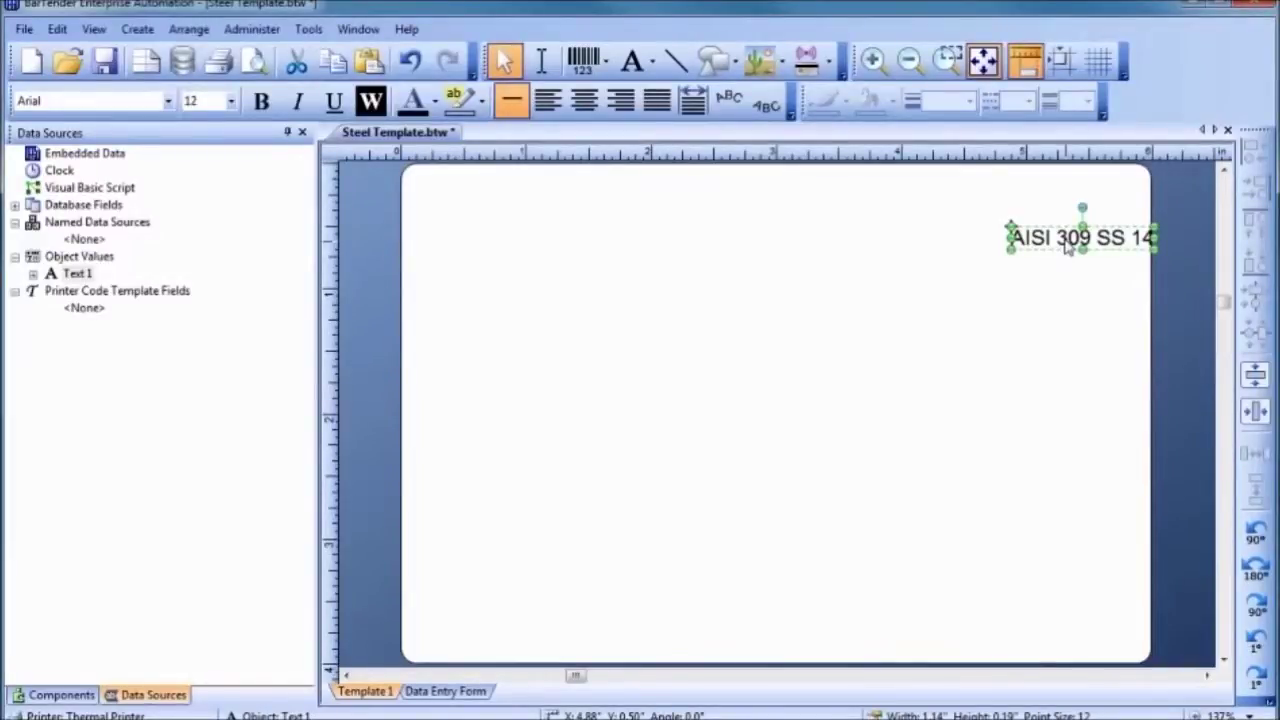
{"action": "left_click_drag", "start_coordinate": [1011, 227], "coordinate": [741, 183]}
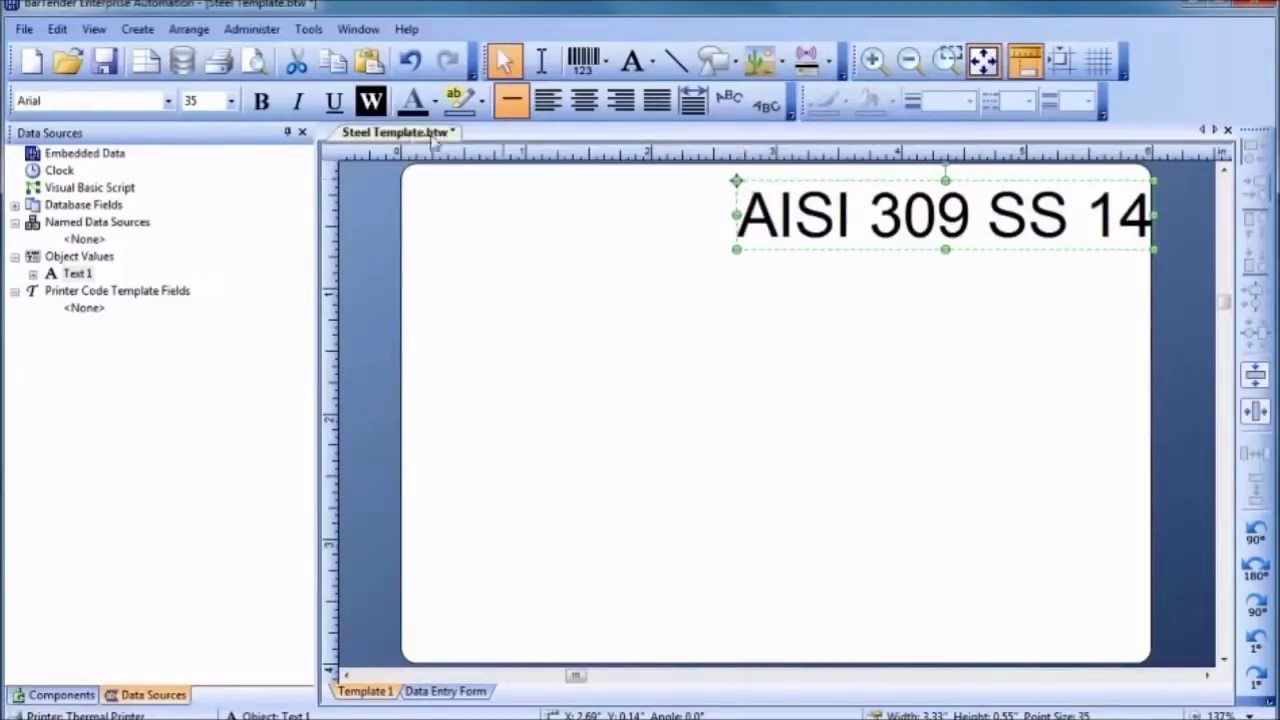
- Format the heading as Times New Roman, 36 pt, bold
{"action": "left_click", "coordinate": [168, 101]}
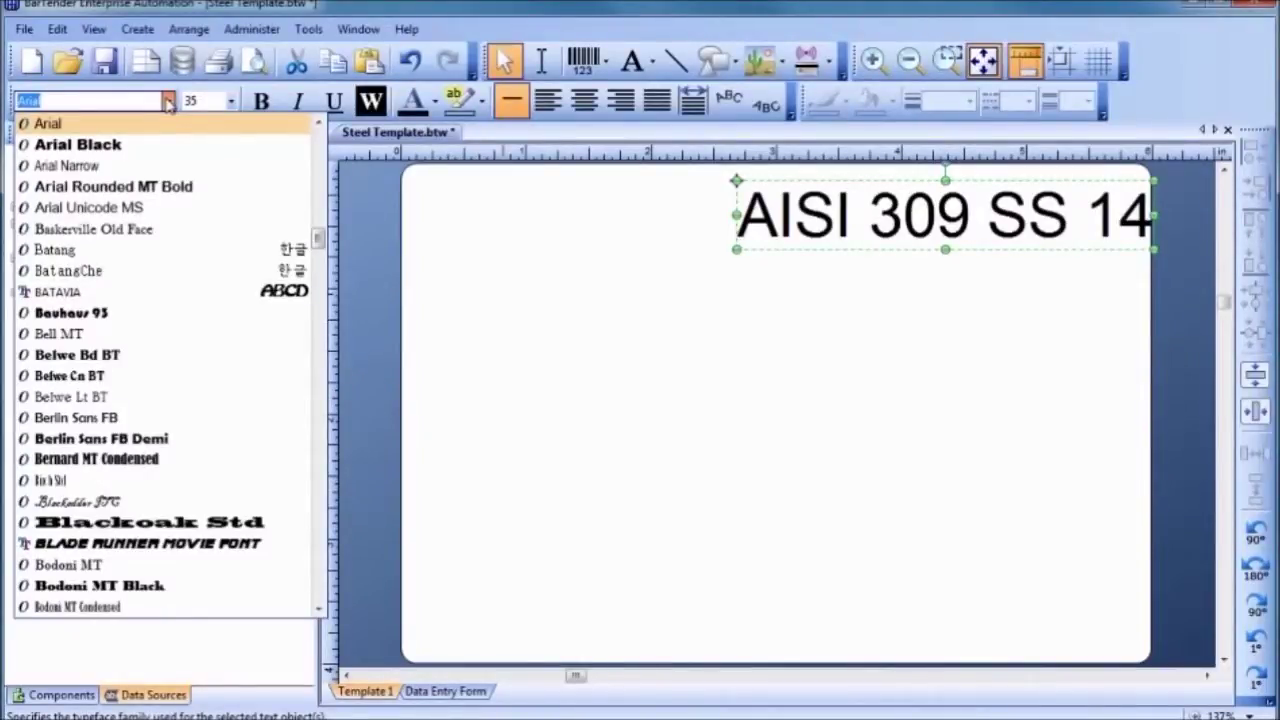
{"action": "type", "text": "Times New Roman"}
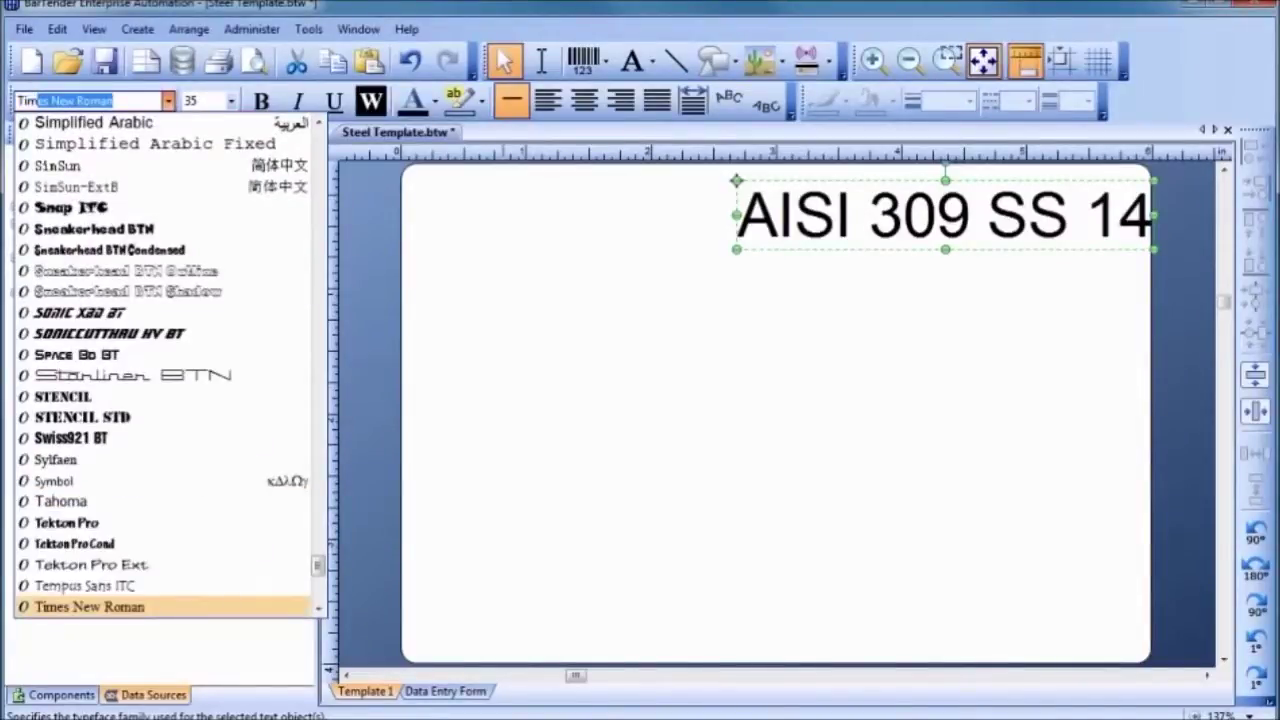
{"action": "key", "text": "Return"}
{"action": "left_click", "coordinate": [193, 102]}
{"action": "type", "text": "36"}
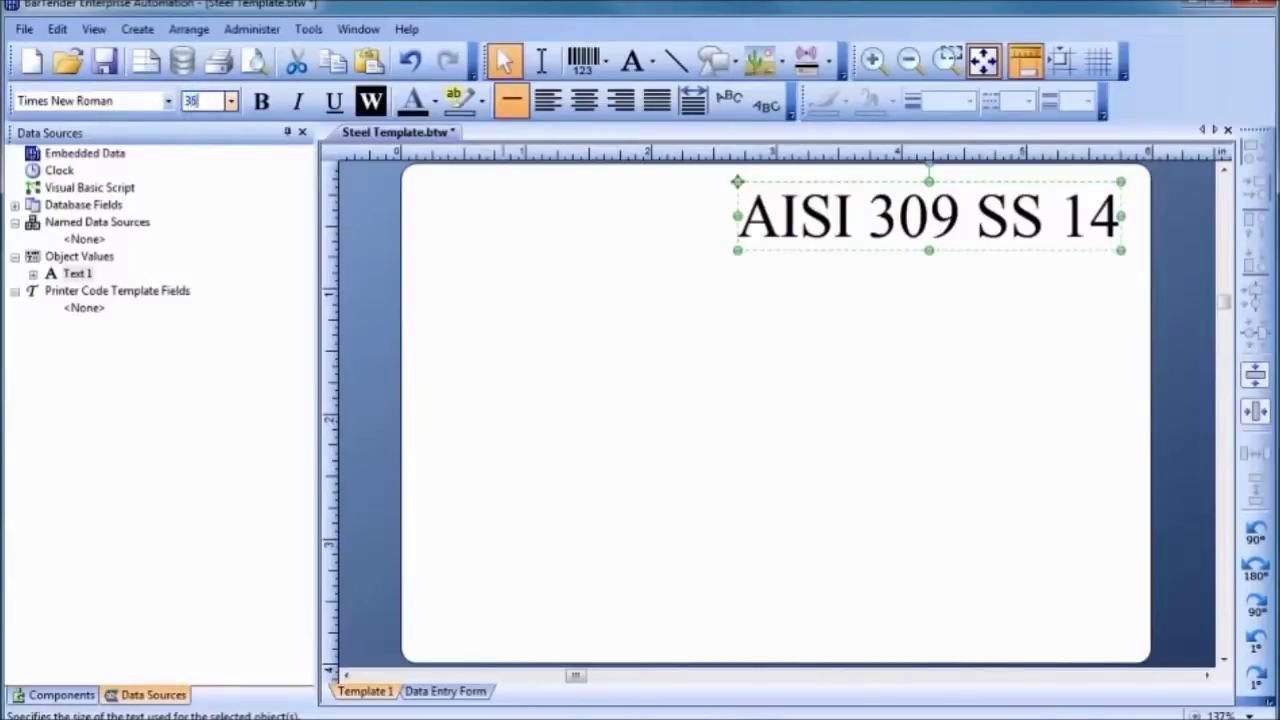
{"action": "key", "text": "Return"}
{"action": "left_click", "coordinate": [260, 102]}
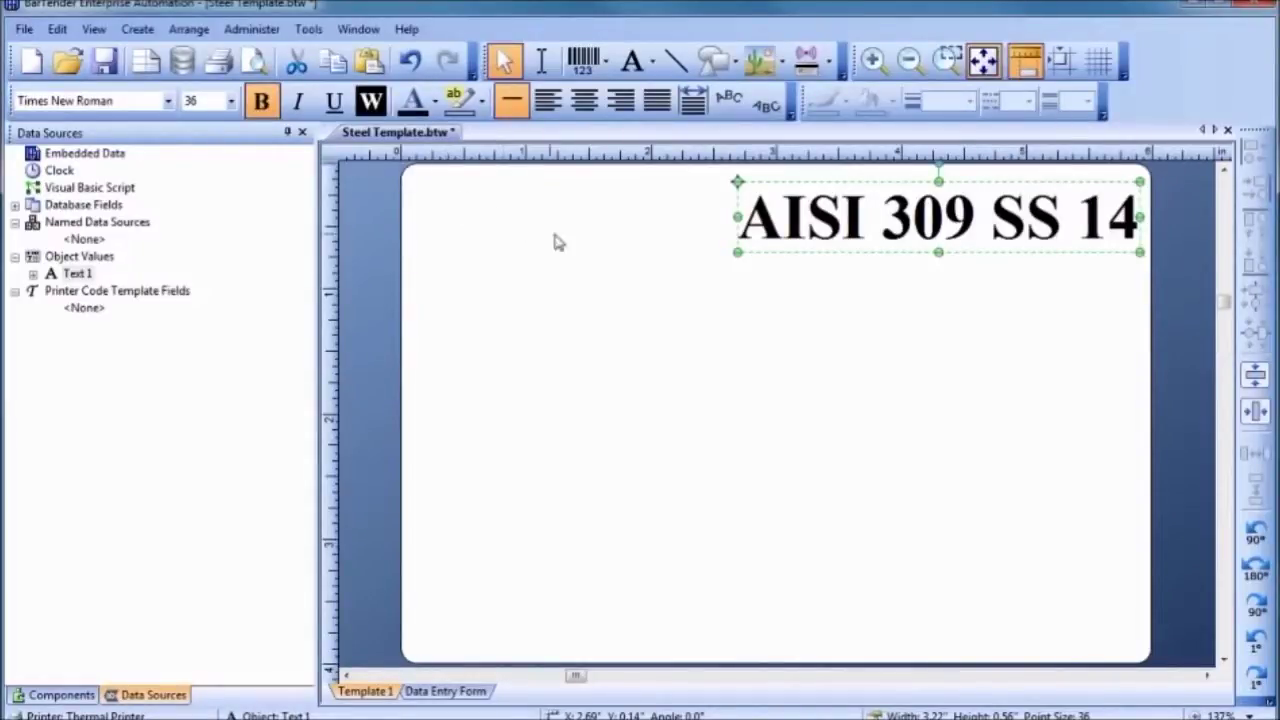
{"action": "left_click", "coordinate": [593, 260]}
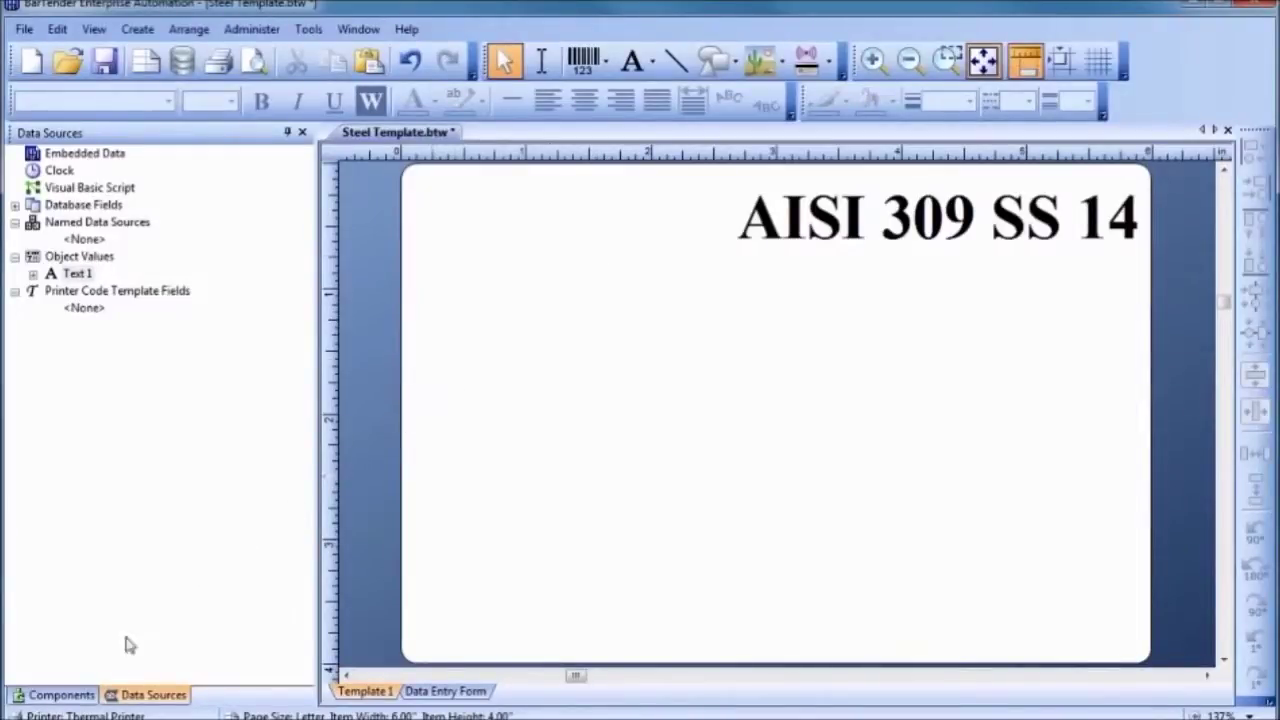
- Return to the Data Sources panel and drag its splitter left to widen the design area
{"action": "left_click", "coordinate": [60, 695]}
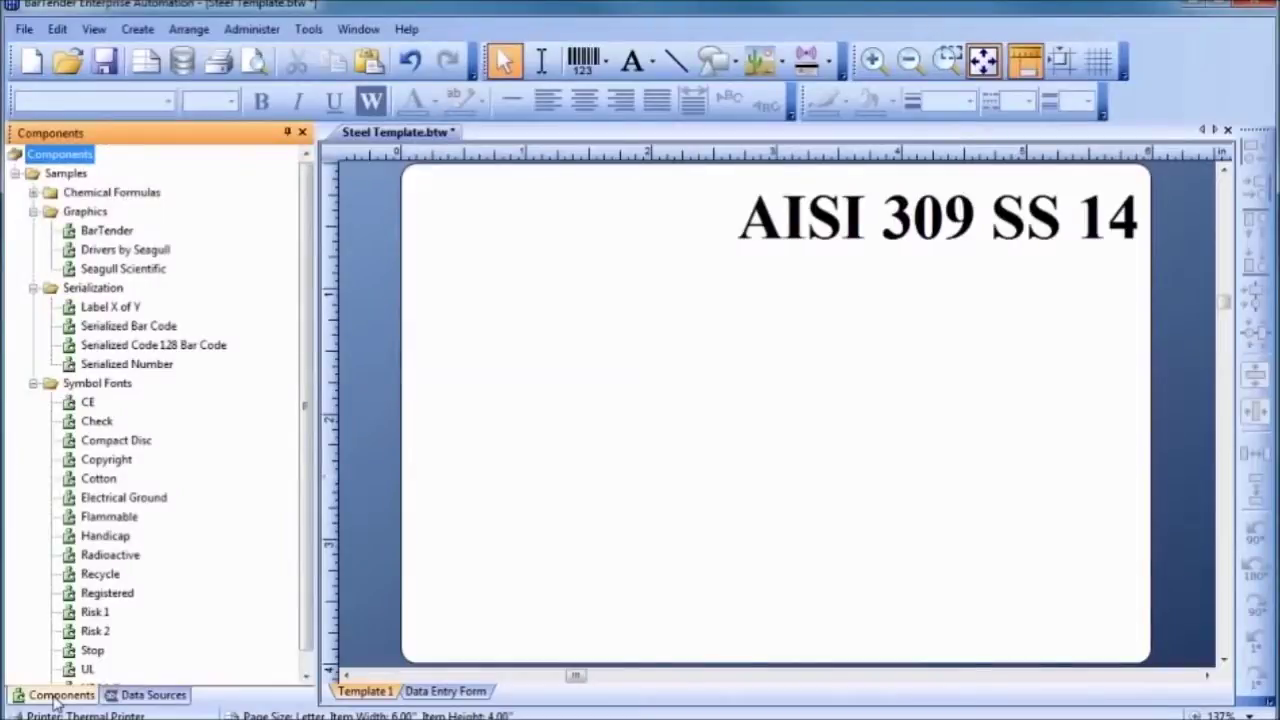
{"action": "left_click", "coordinate": [150, 695]}
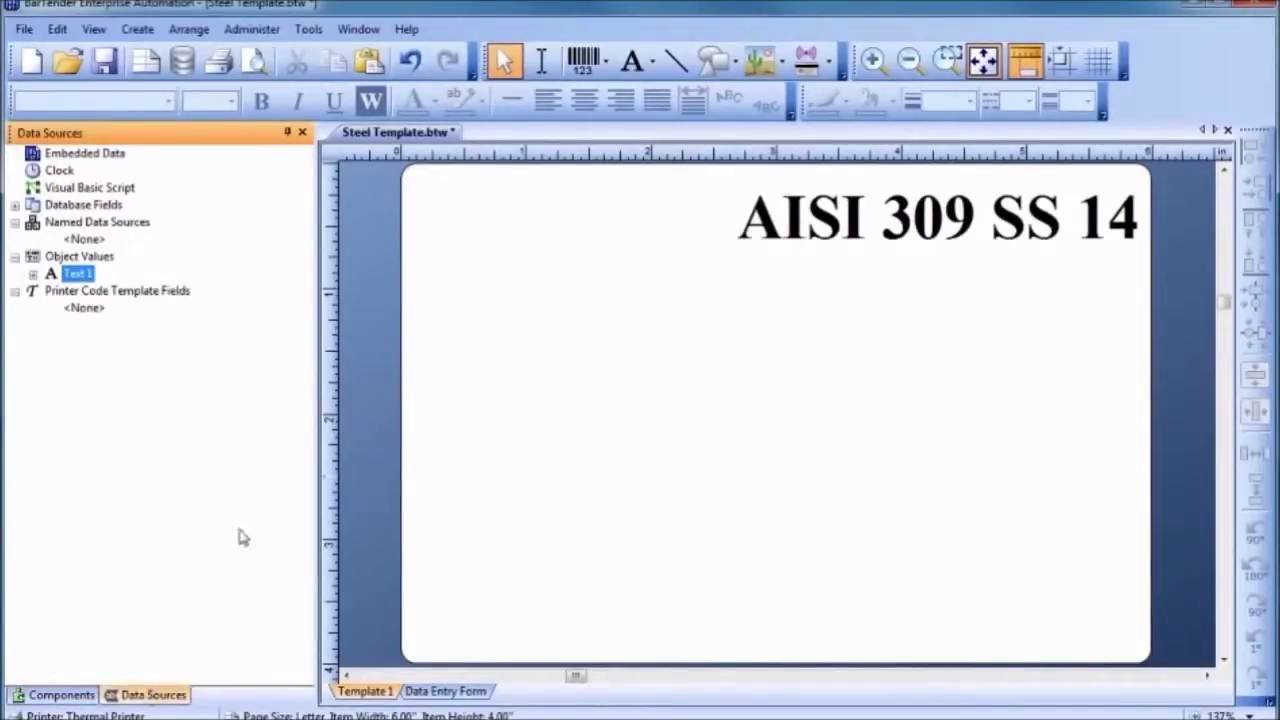
{"action": "left_click_drag", "start_coordinate": [313, 400], "coordinate": [236, 410]}
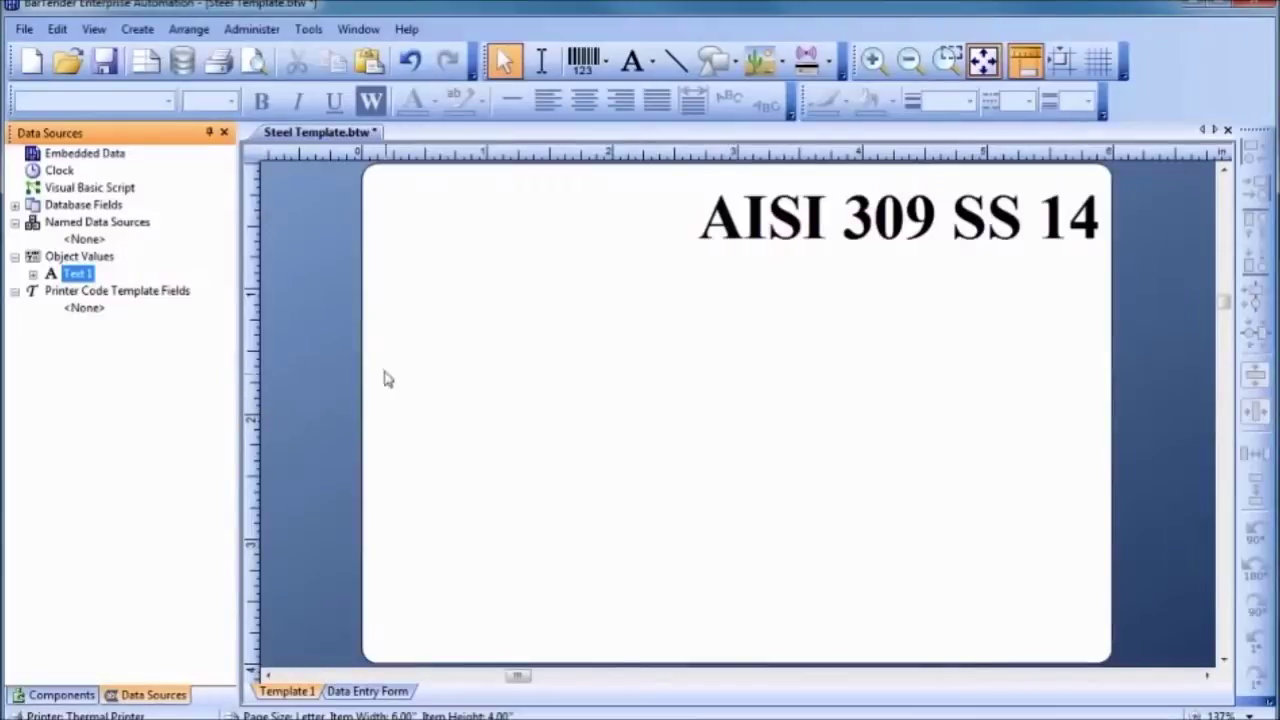
{"action": "left_click", "coordinate": [489, 349]}
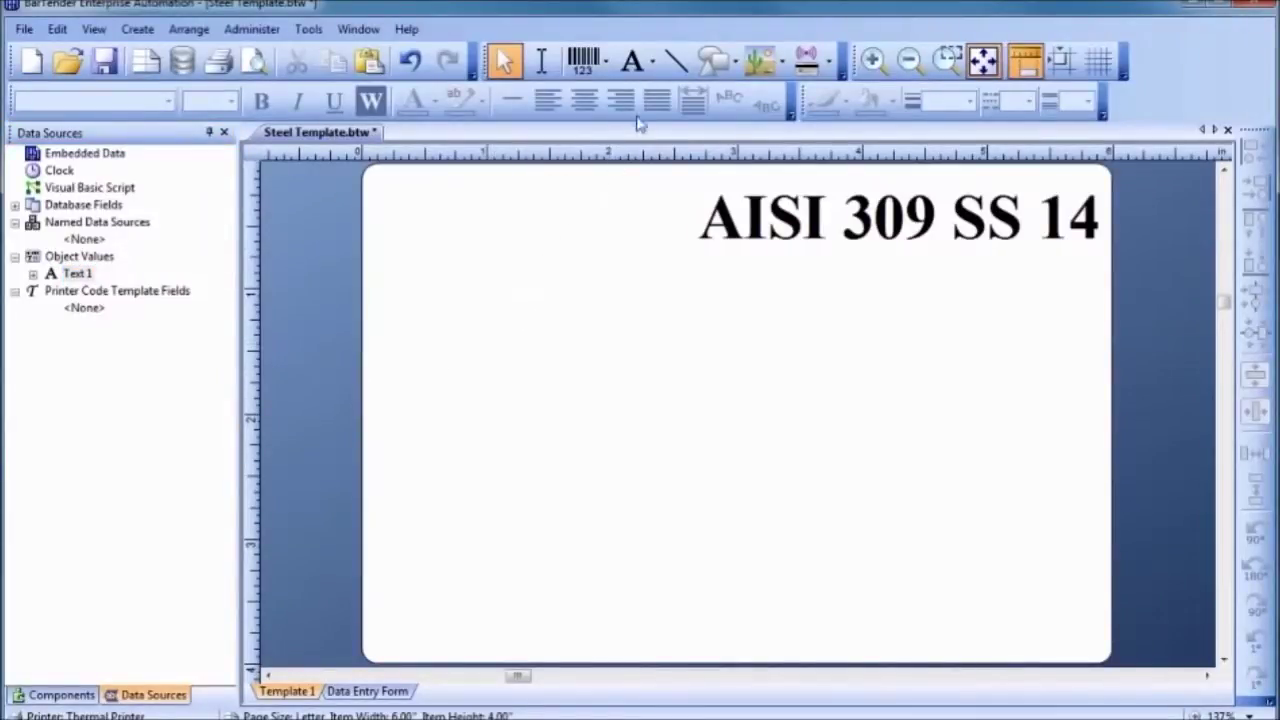
- Draw two full-width horizontal lines and a vertical divider between them from the top edge
{"action": "left_click", "coordinate": [676, 65]}
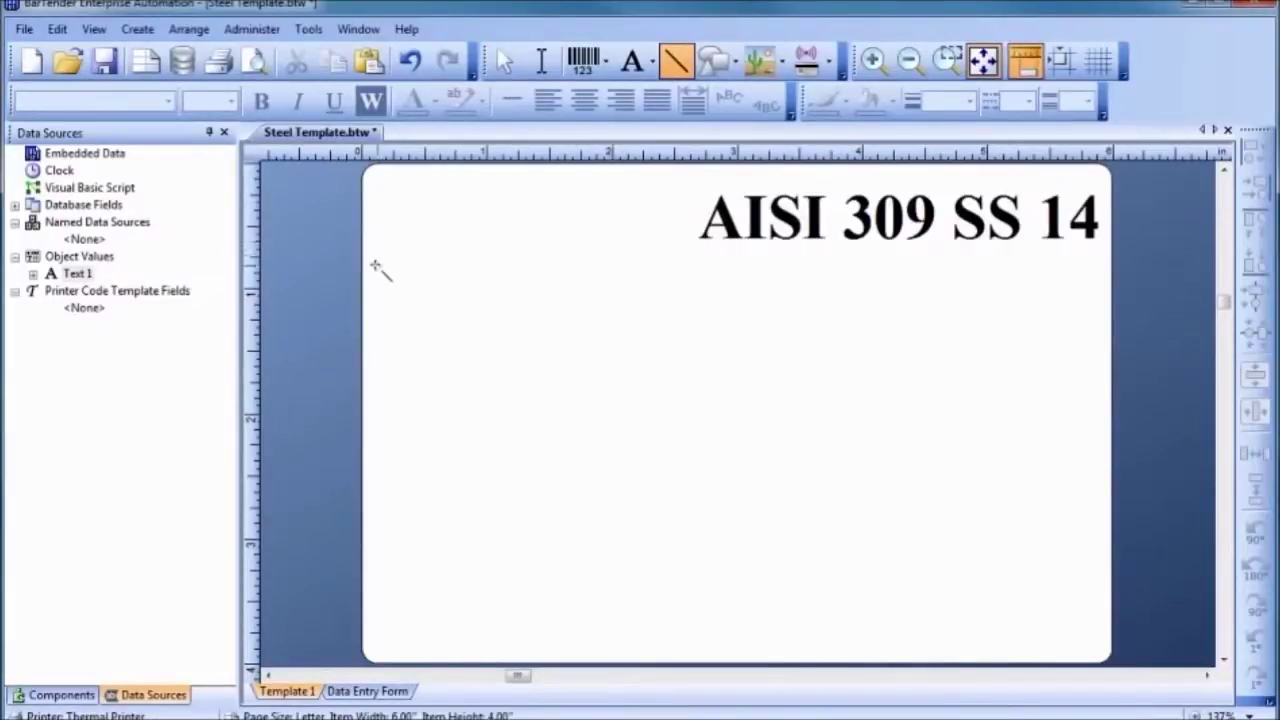
{"action": "left_click_drag", "start_coordinate": [363, 272], "coordinate": [1112, 272]}
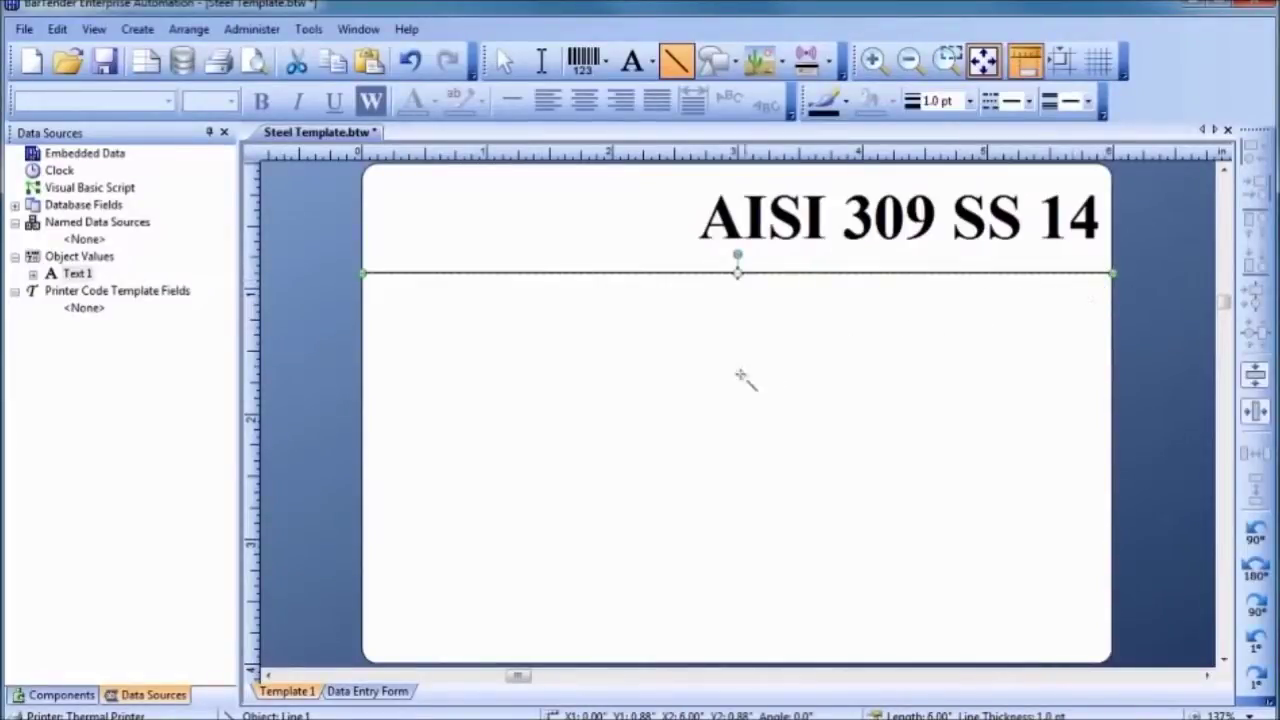
{"action": "left_click_drag", "start_coordinate": [364, 476], "coordinate": [1110, 476]}
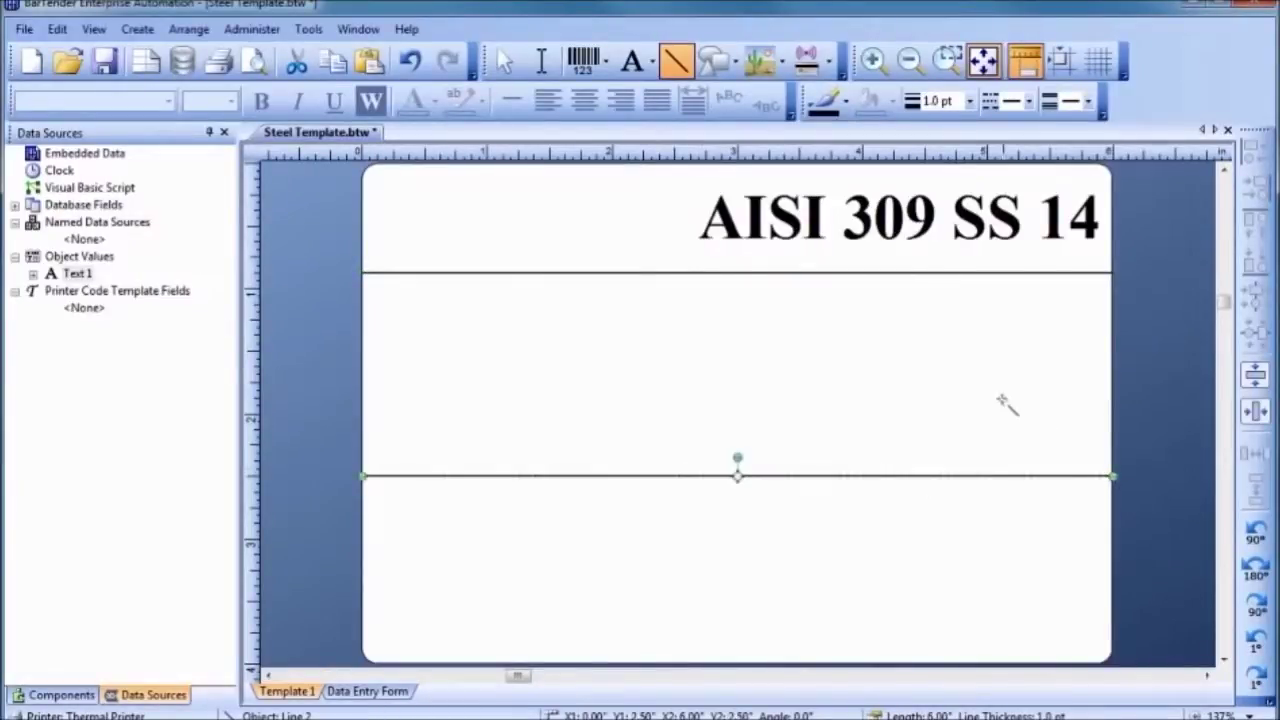
{"action": "left_click", "coordinate": [678, 170]}
{"action": "left_click_drag", "start_coordinate": [677, 170], "coordinate": [675, 477]}
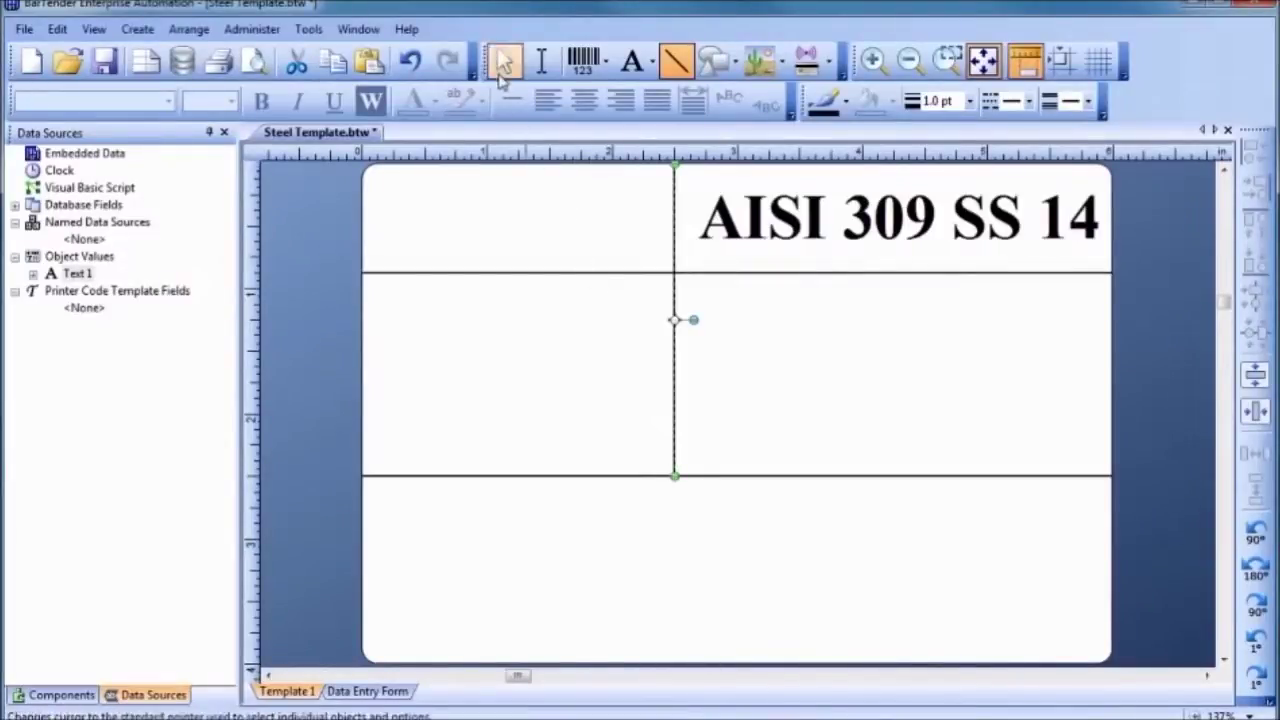
- Select all three lines and set their thickness to 2.0 pt
{"action": "left_click", "coordinate": [501, 74]}
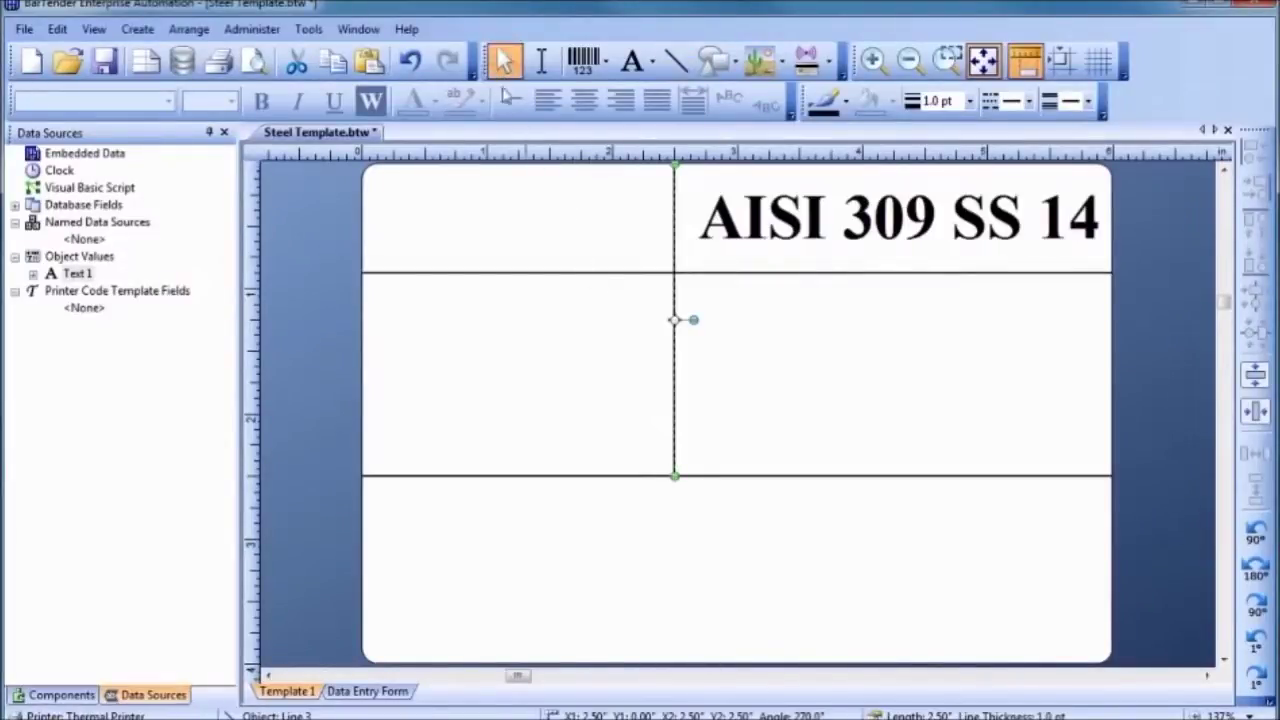
{"action": "left_click", "coordinate": [614, 476], "text": "shift"}
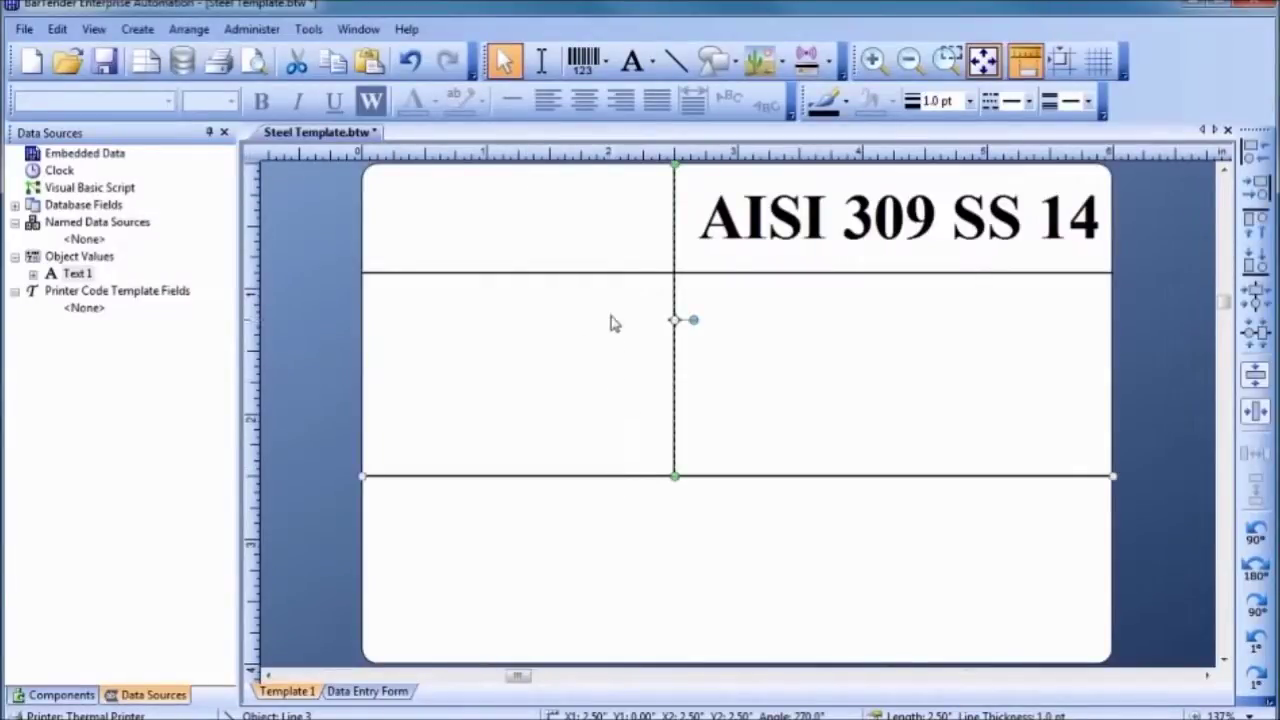
{"action": "left_click", "coordinate": [610, 273], "text": "shift"}
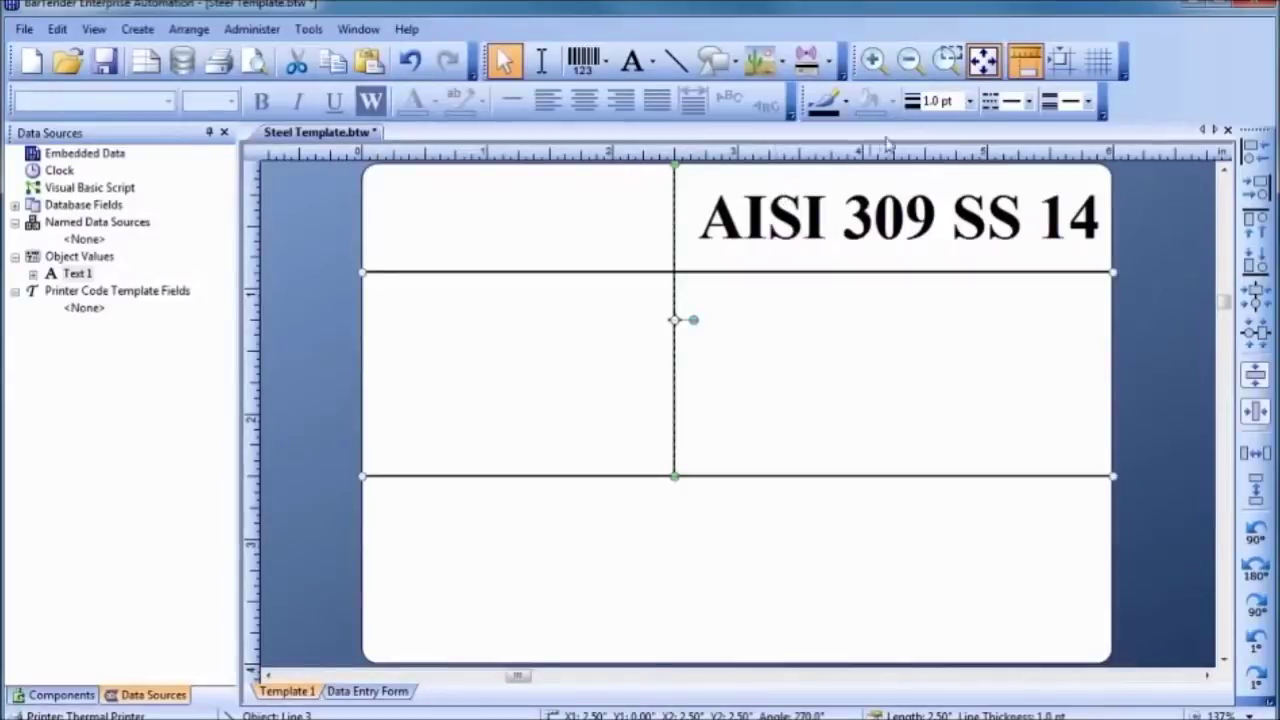
{"action": "left_click", "coordinate": [969, 102]}
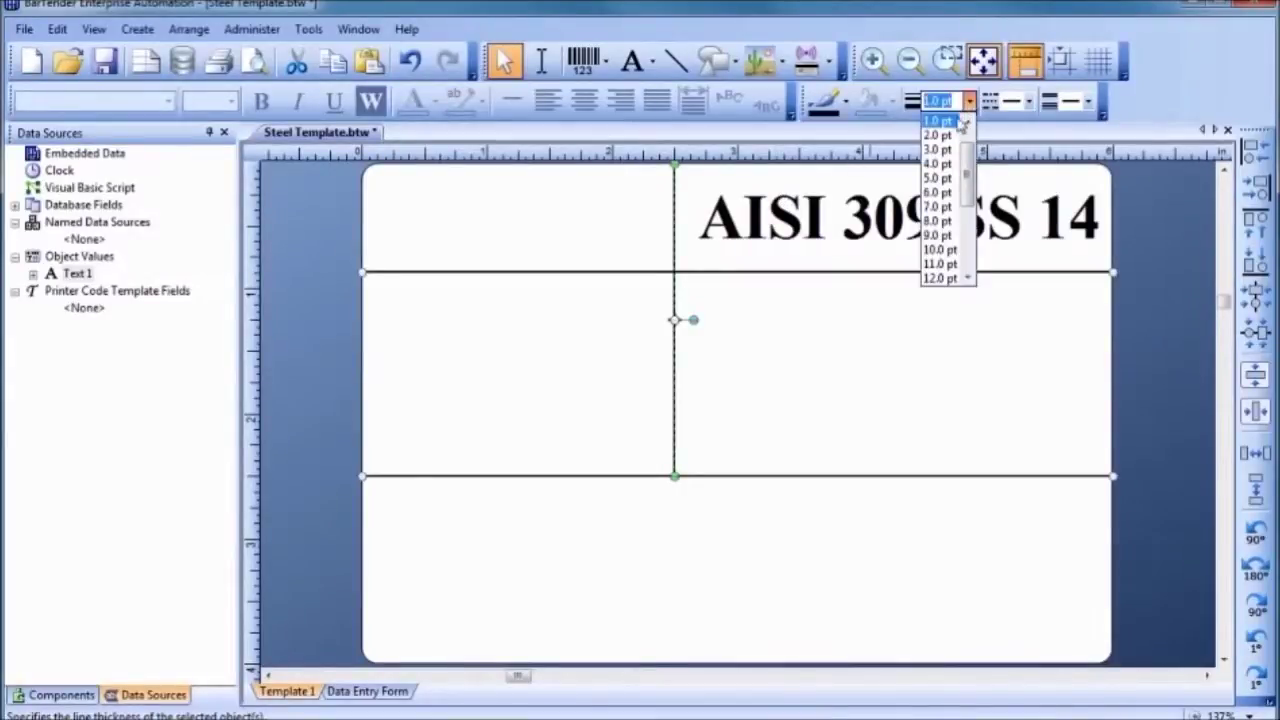
{"action": "left_click", "coordinate": [940, 135]}
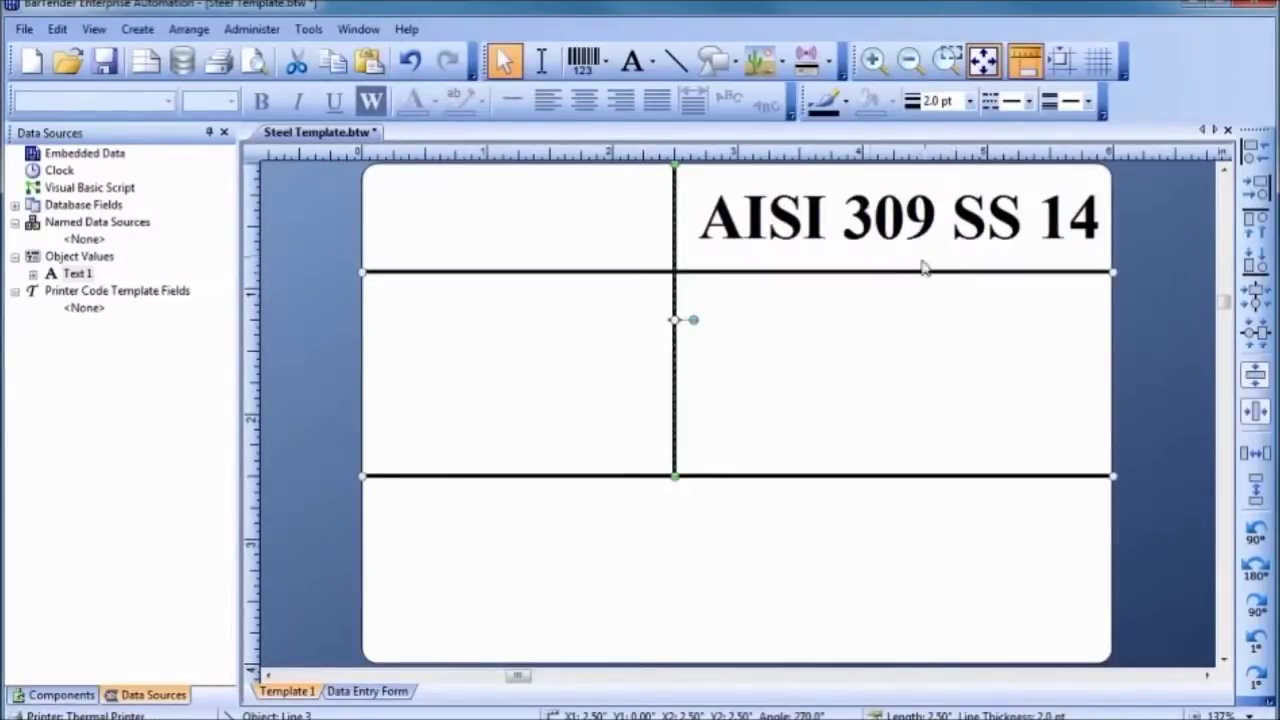
{"action": "left_click", "coordinate": [899, 381]}
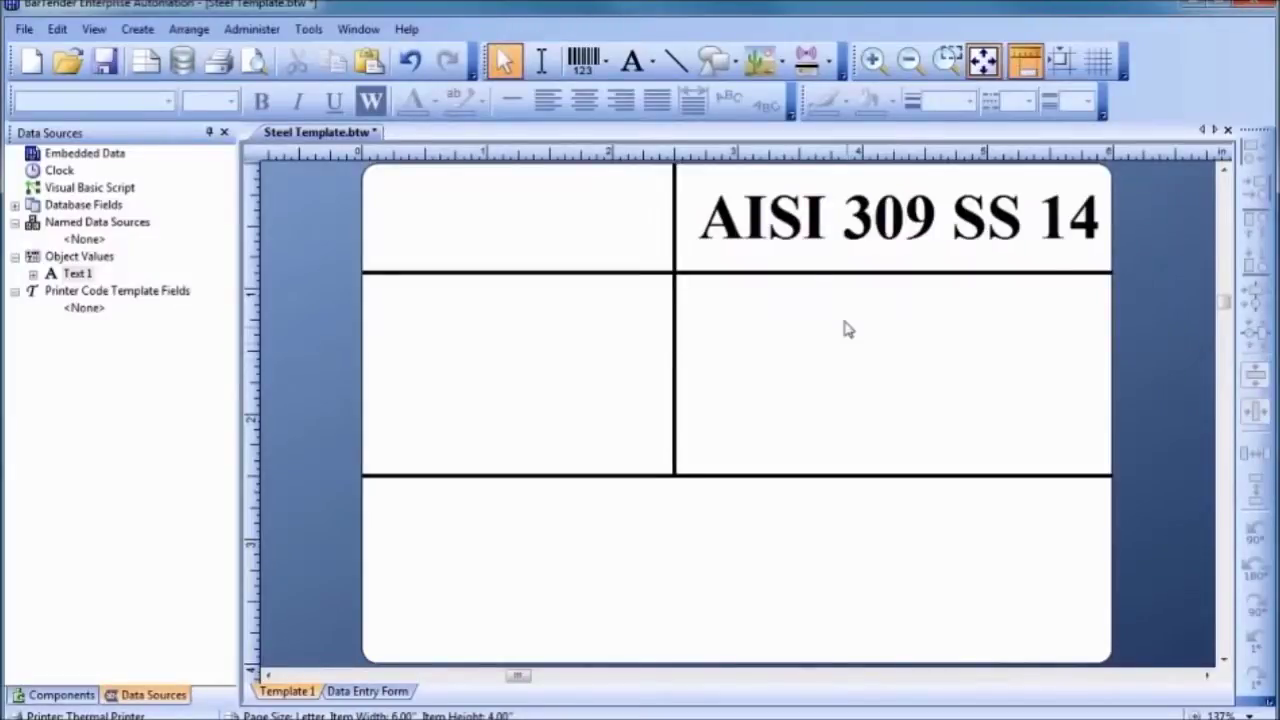
{"action": "left_click", "coordinate": [588, 62]}
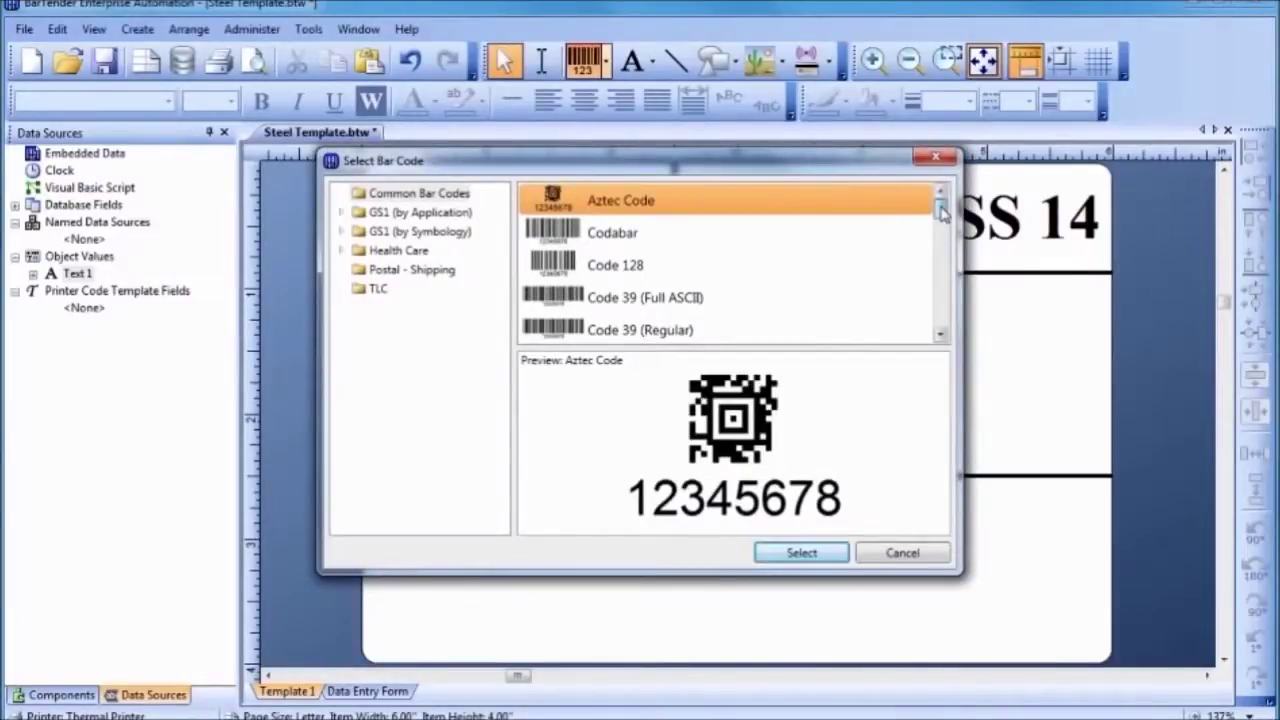
- Place a GS1-128 (01), 40 mils, 100% barcode in the label's bottom section
{"action": "left_click_drag", "start_coordinate": [941, 213], "coordinate": [941, 322]}
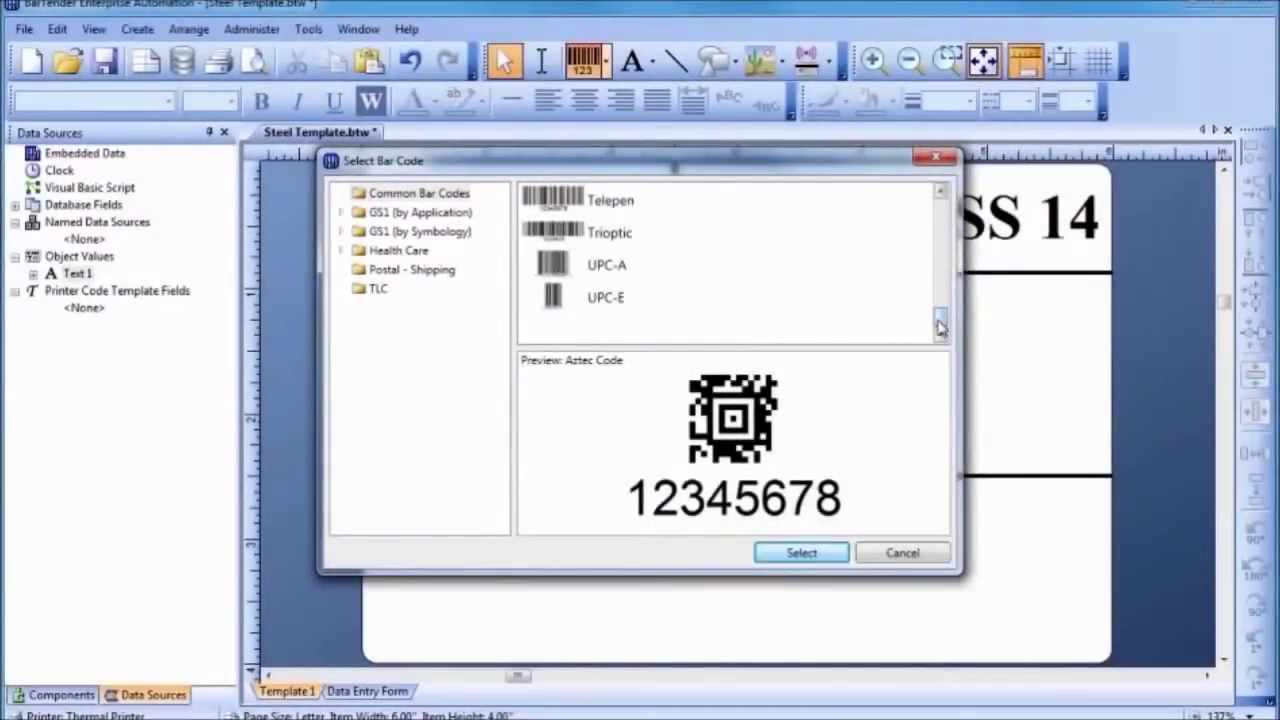
{"action": "left_click", "coordinate": [341, 232]}
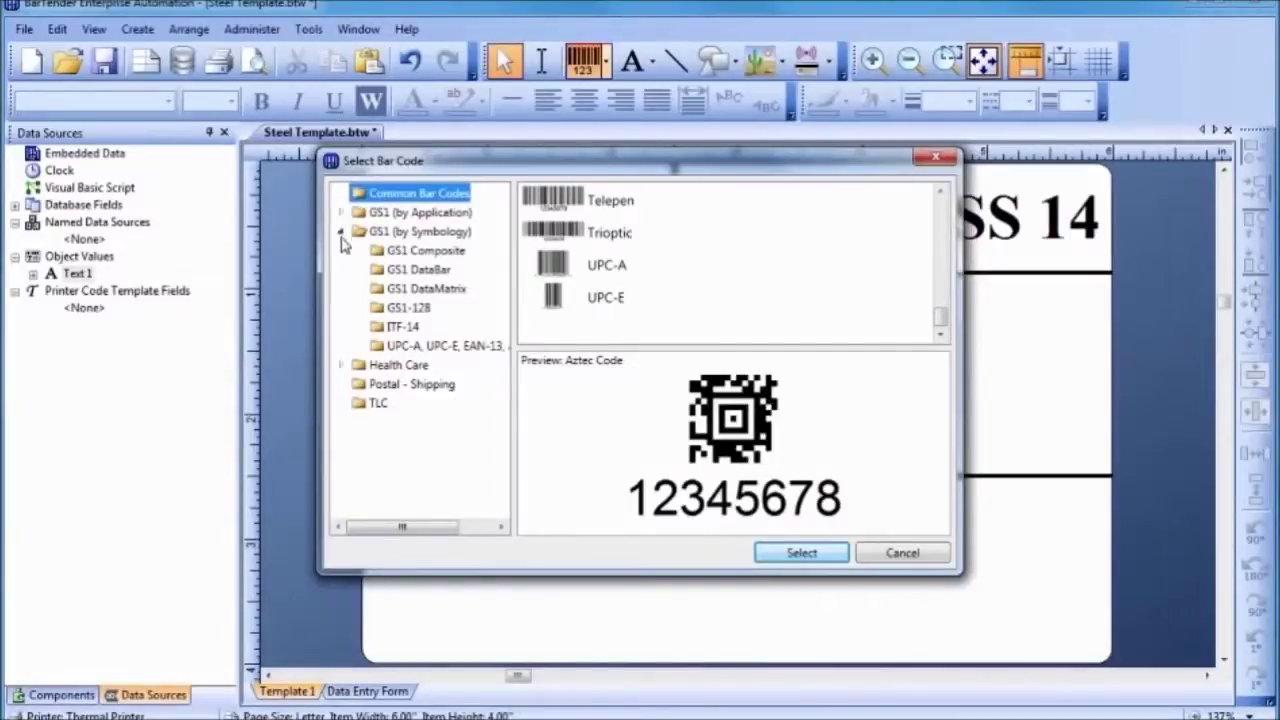
{"action": "left_click", "coordinate": [379, 313]}
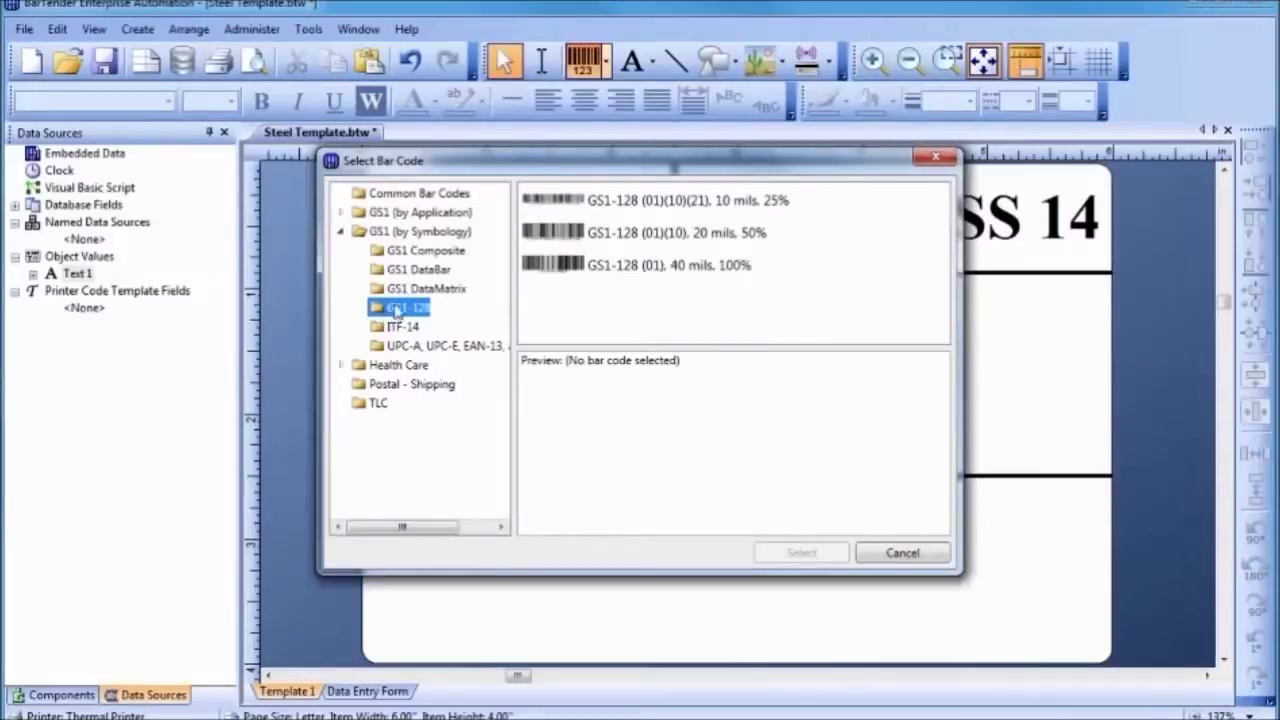
{"action": "left_click", "coordinate": [591, 272]}
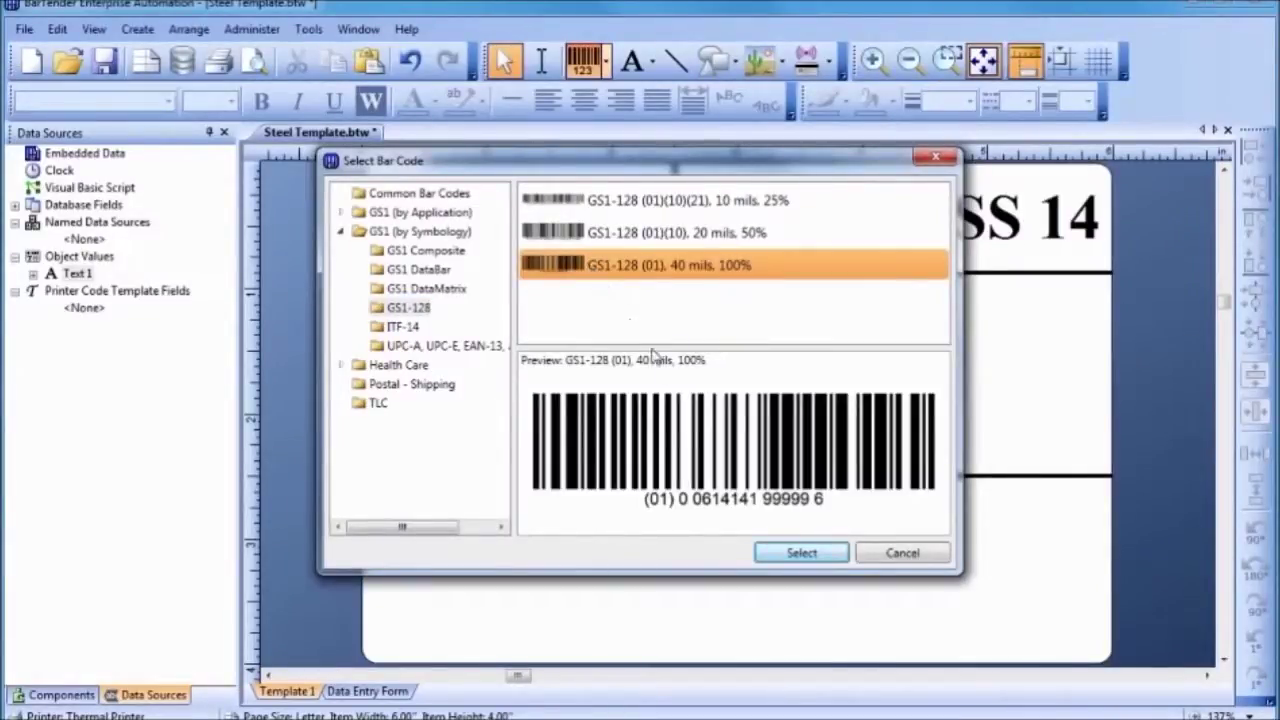
{"action": "left_click", "coordinate": [801, 553]}
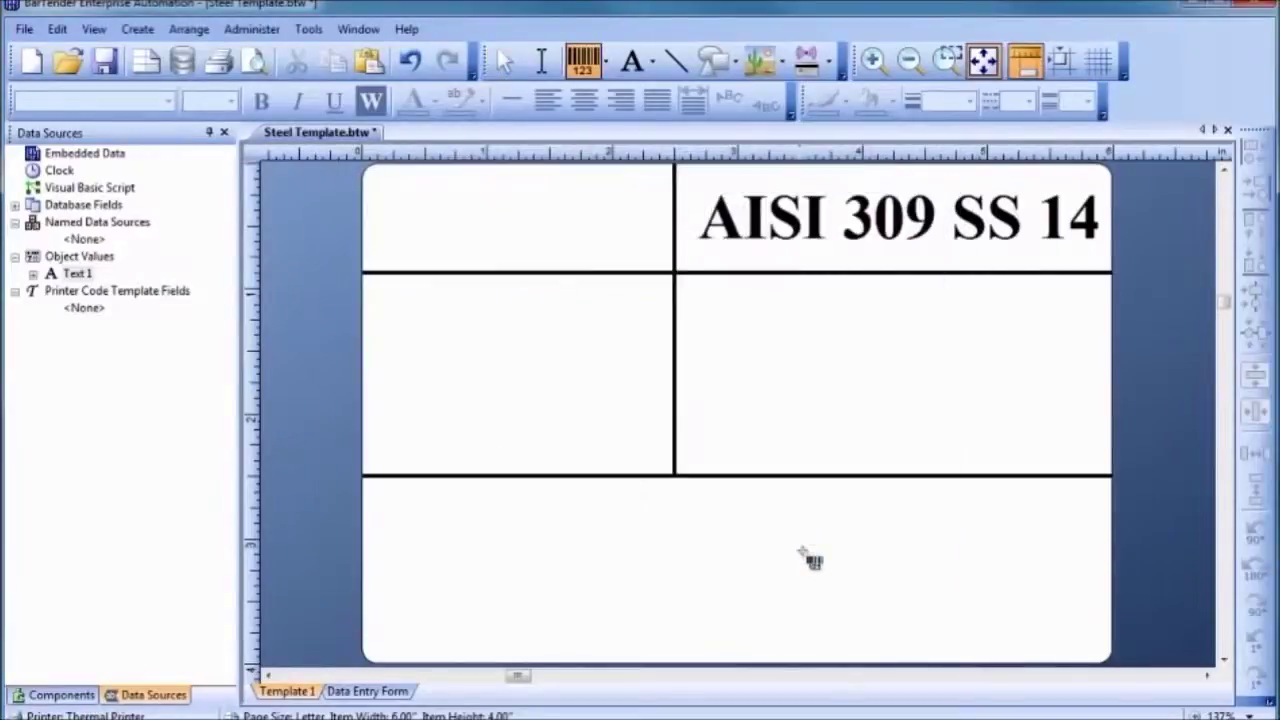
{"action": "left_click", "coordinate": [740, 560]}
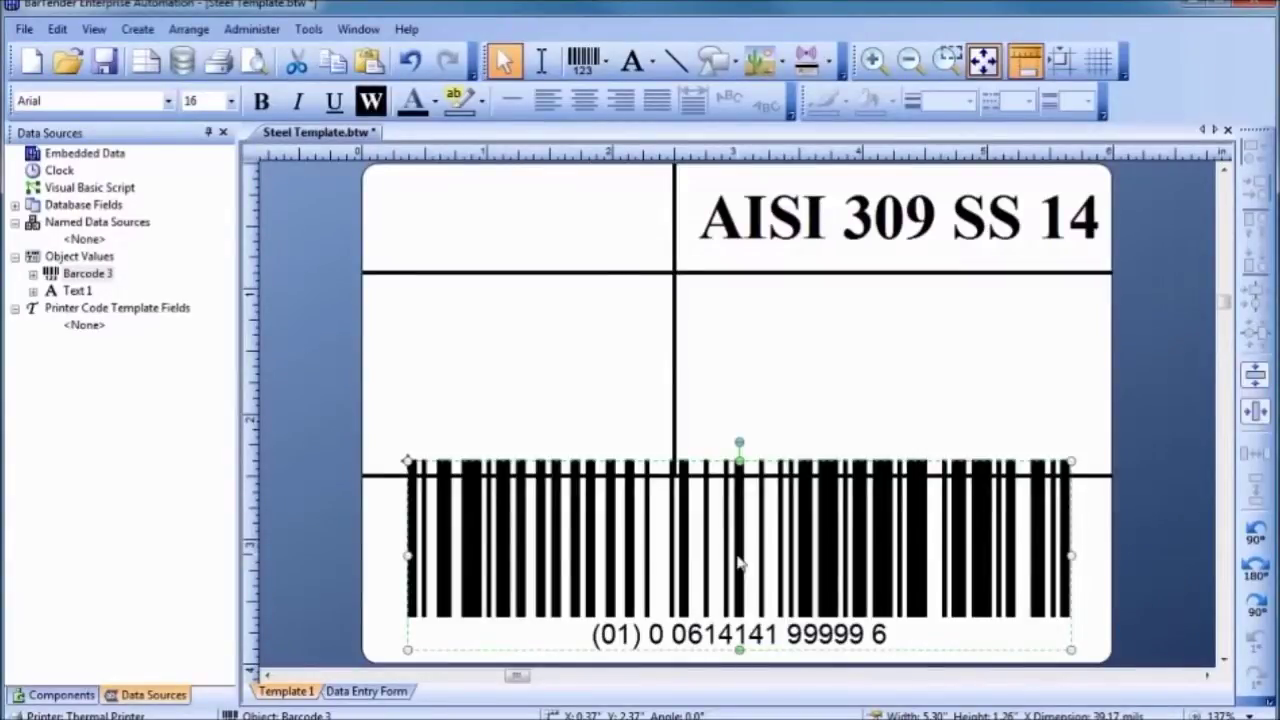
{"action": "double_click", "coordinate": [738, 563]}
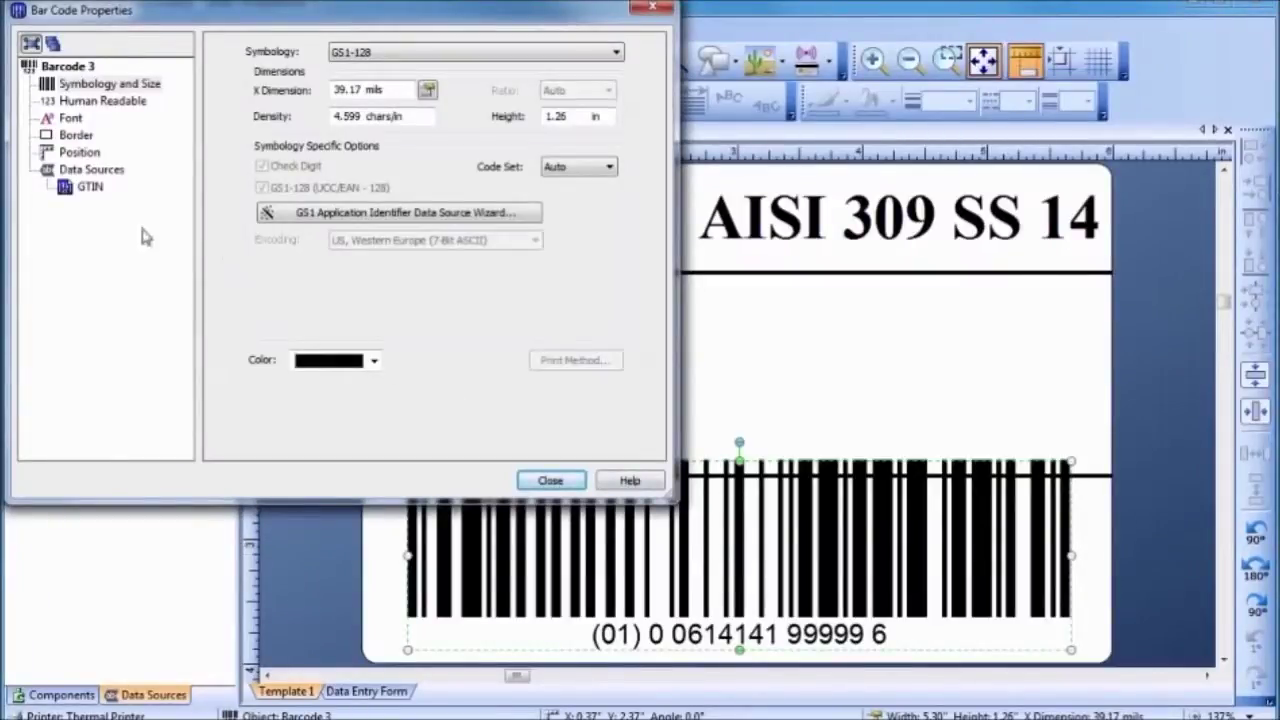
{"action": "left_click", "coordinate": [85, 187]}
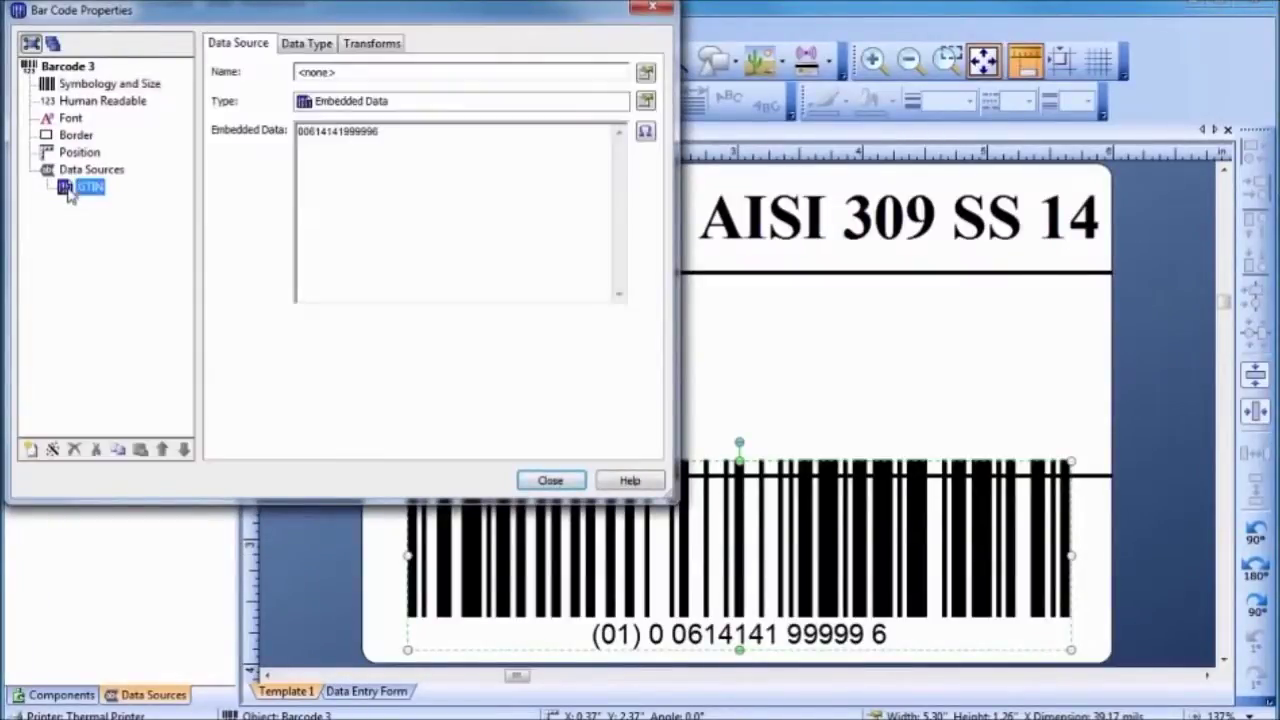
{"action": "left_click", "coordinate": [375, 135]}
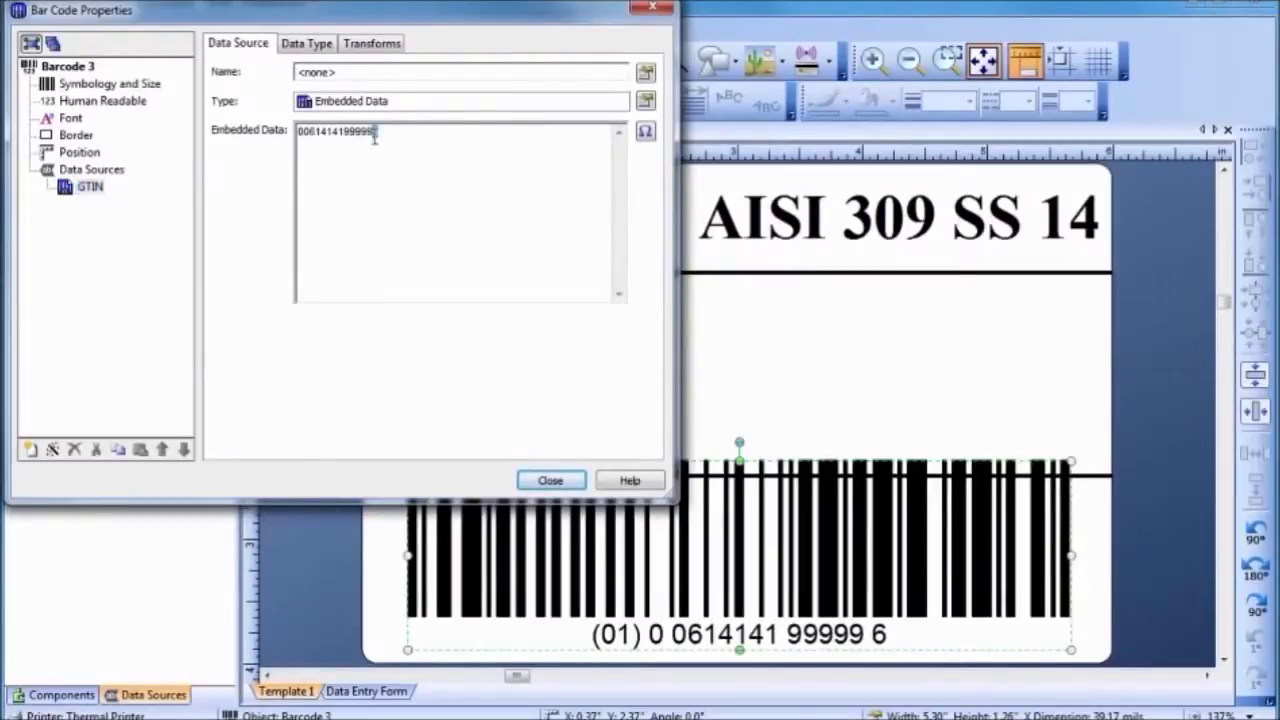
{"action": "left_click_drag", "start_coordinate": [375, 137], "coordinate": [293, 140]}
{"action": "type", "text": "0"}
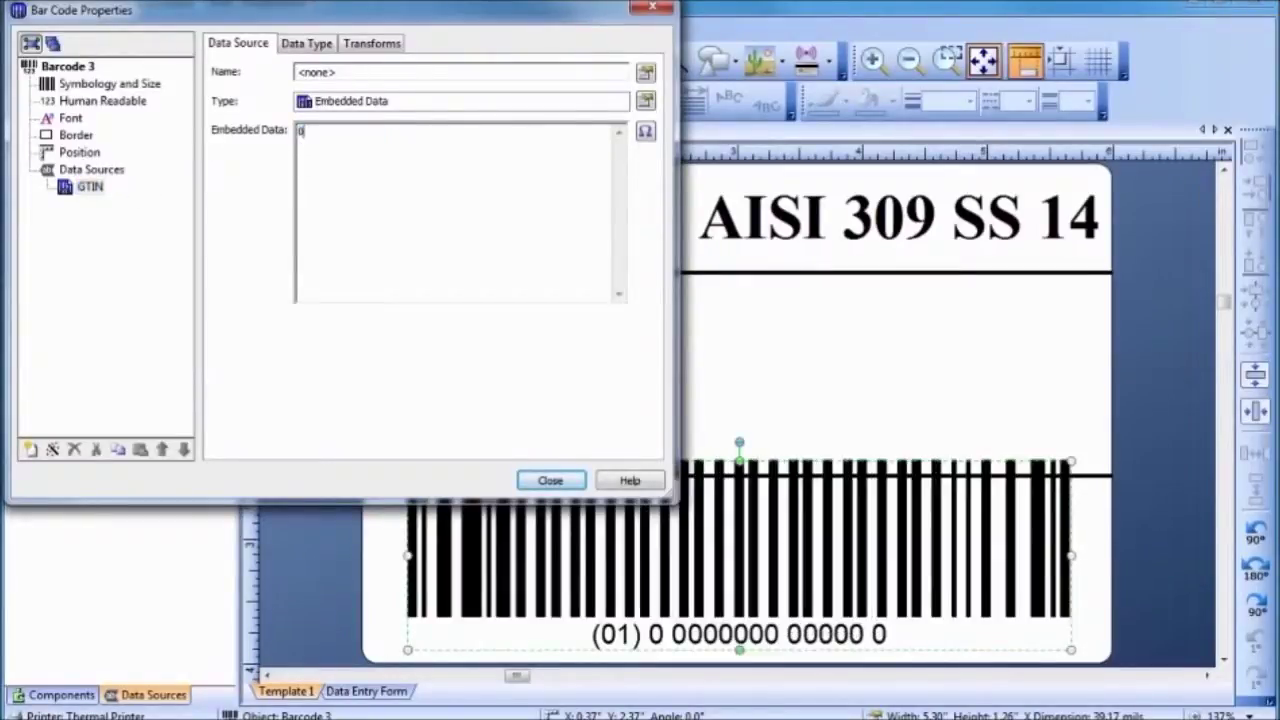
{"action": "type", "text": "056116100010"}
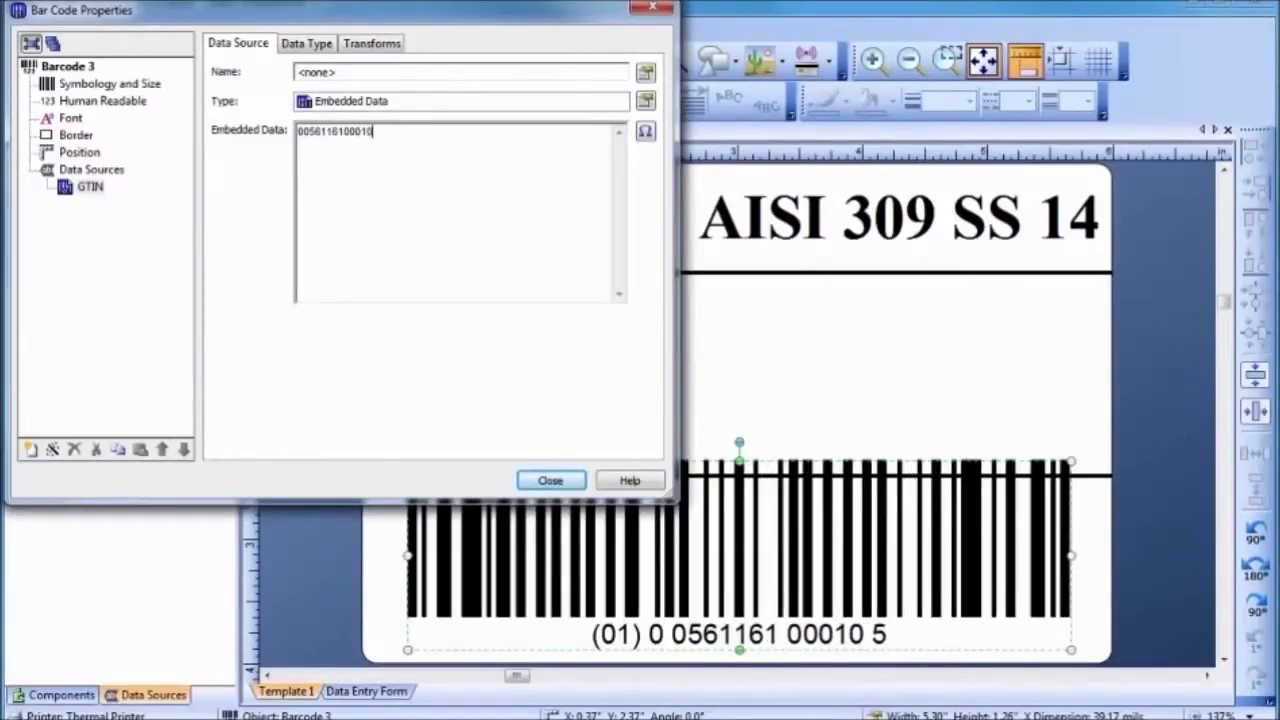
- Show the barcode digits in Arial Black 18 pt, placed above the bars
{"action": "left_click", "coordinate": [69, 118]}
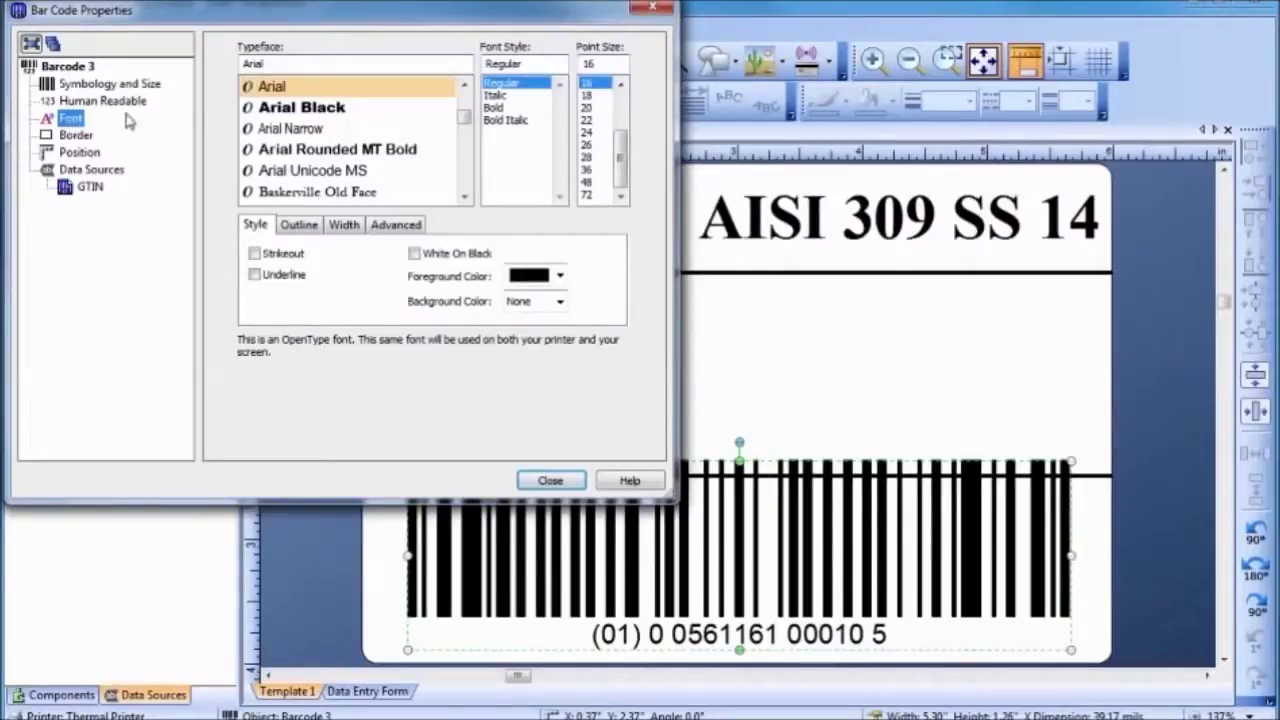
{"action": "left_click", "coordinate": [287, 108]}
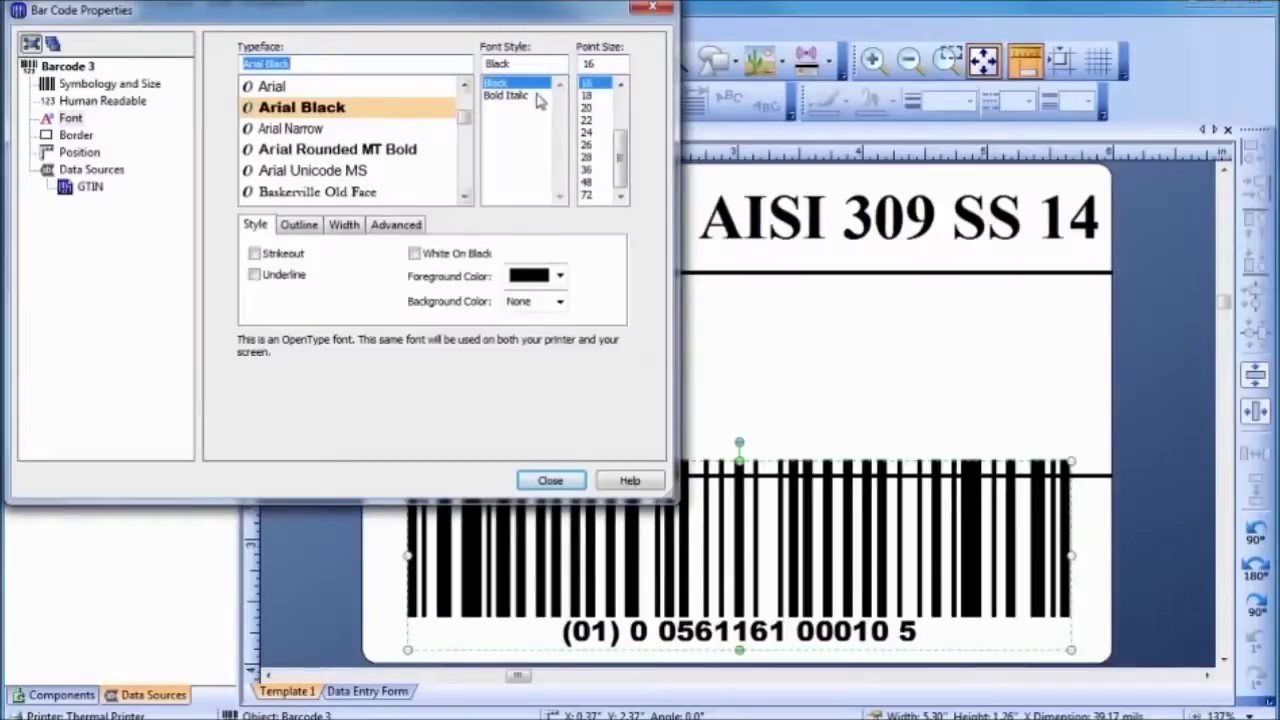
{"action": "left_click", "coordinate": [586, 95]}
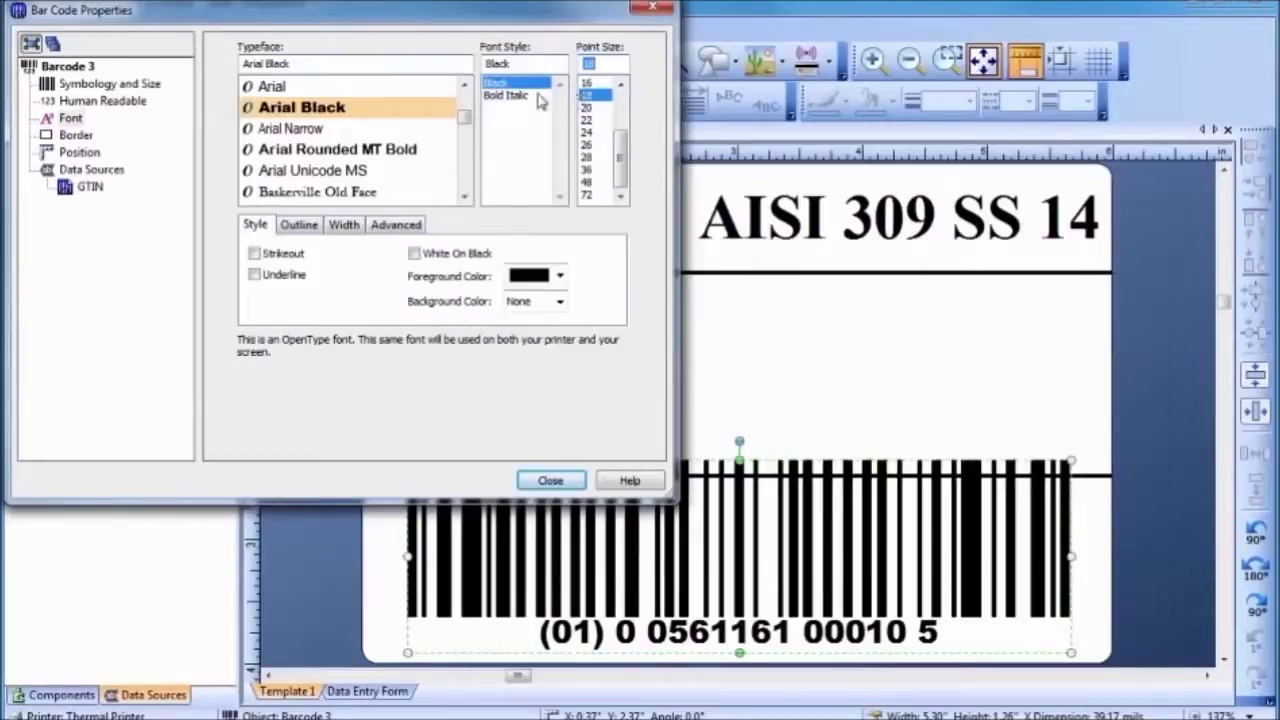
{"action": "left_click", "coordinate": [104, 106]}
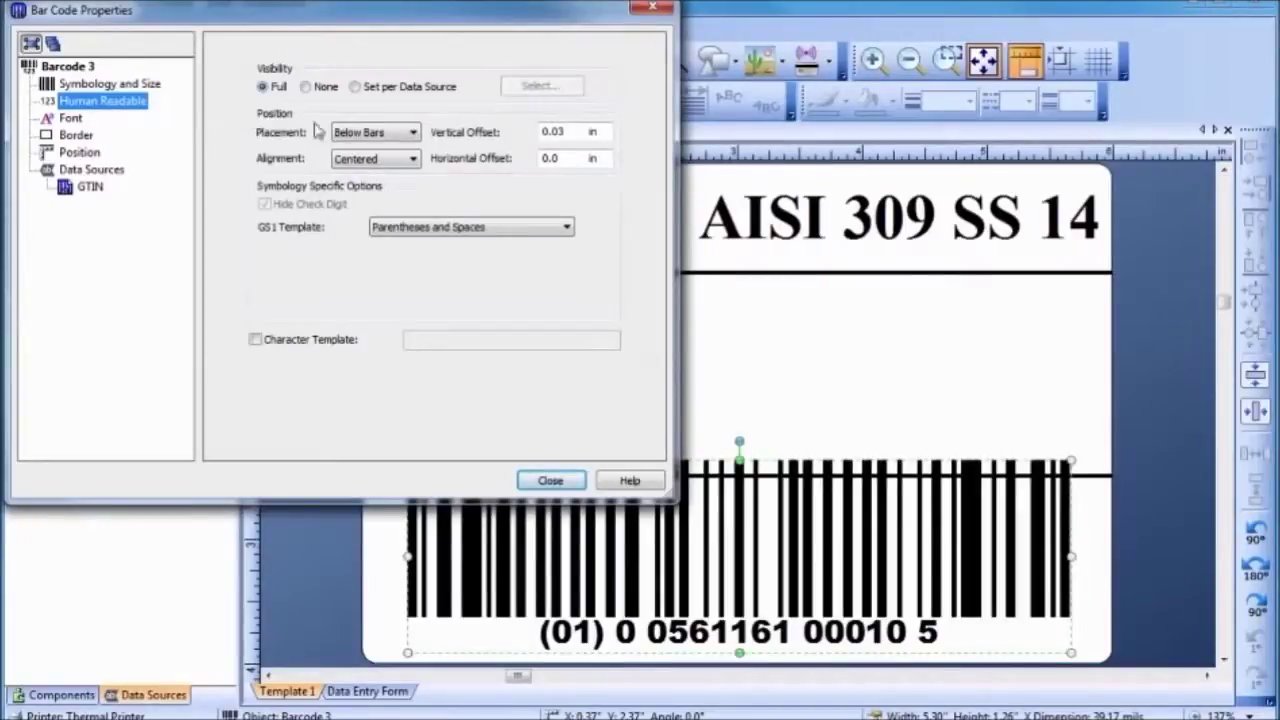
{"action": "left_click", "coordinate": [371, 133]}
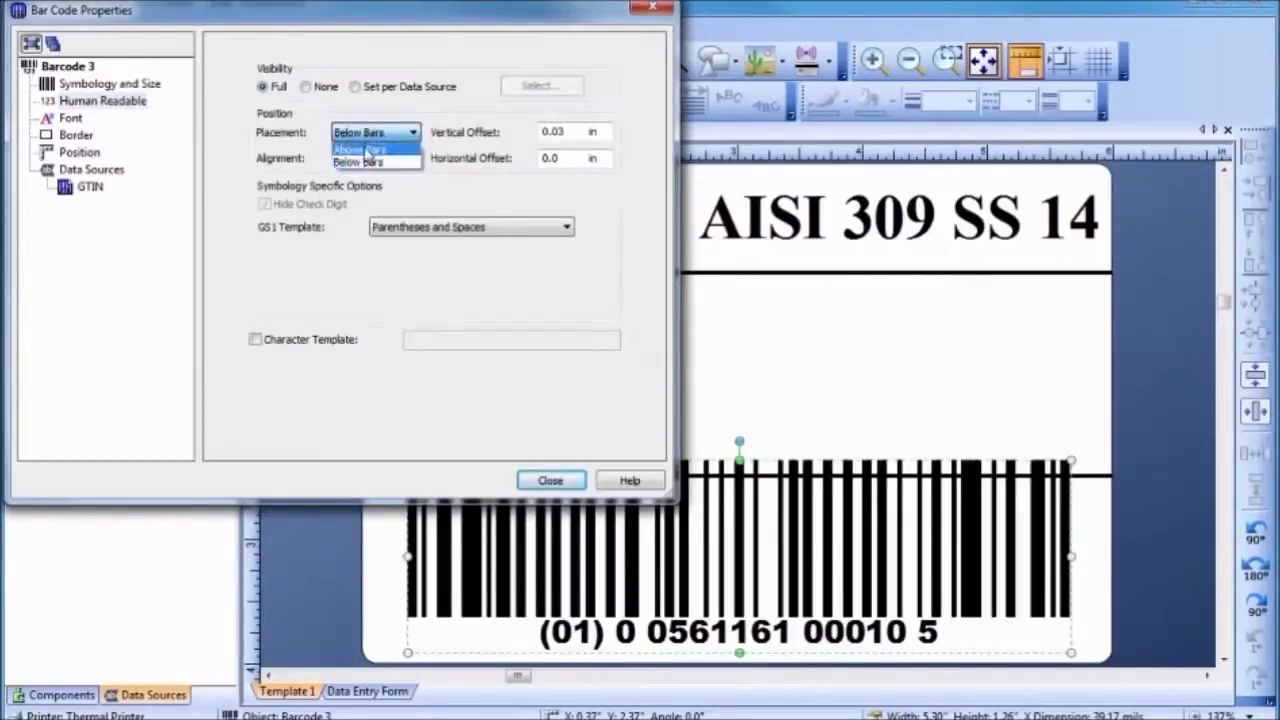
{"action": "left_click", "coordinate": [368, 150]}
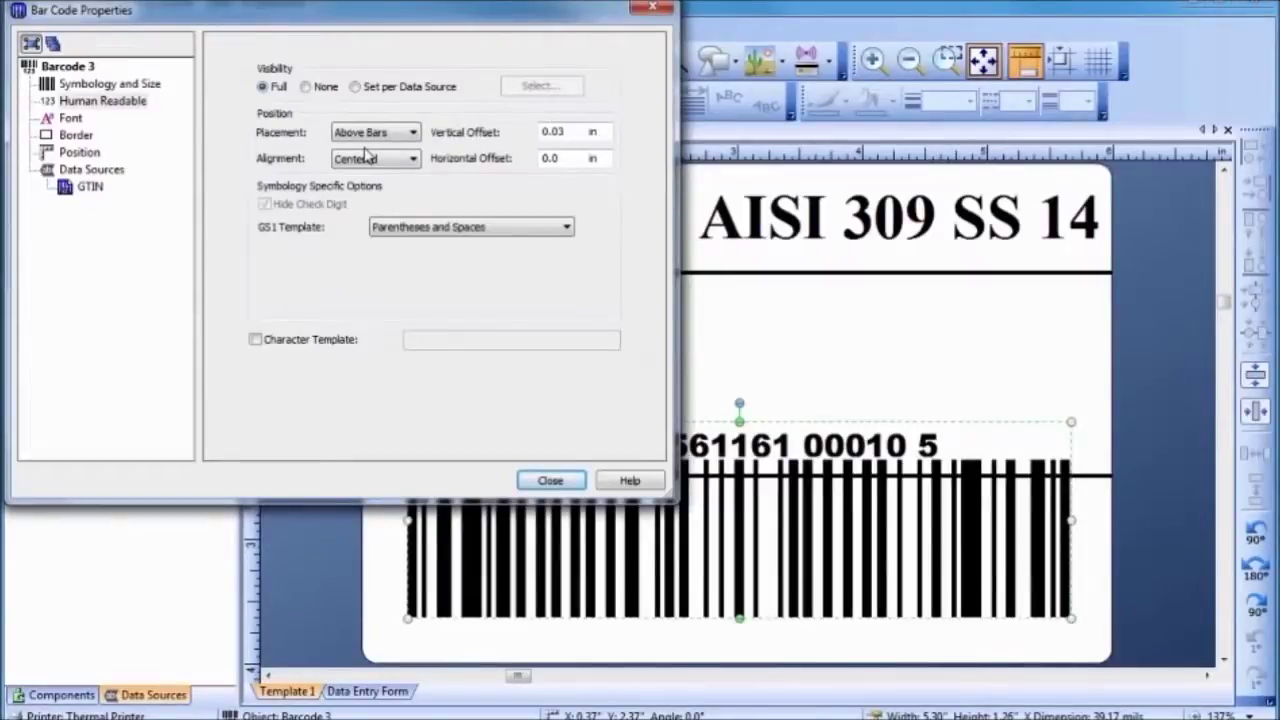
{"action": "left_click", "coordinate": [549, 482]}
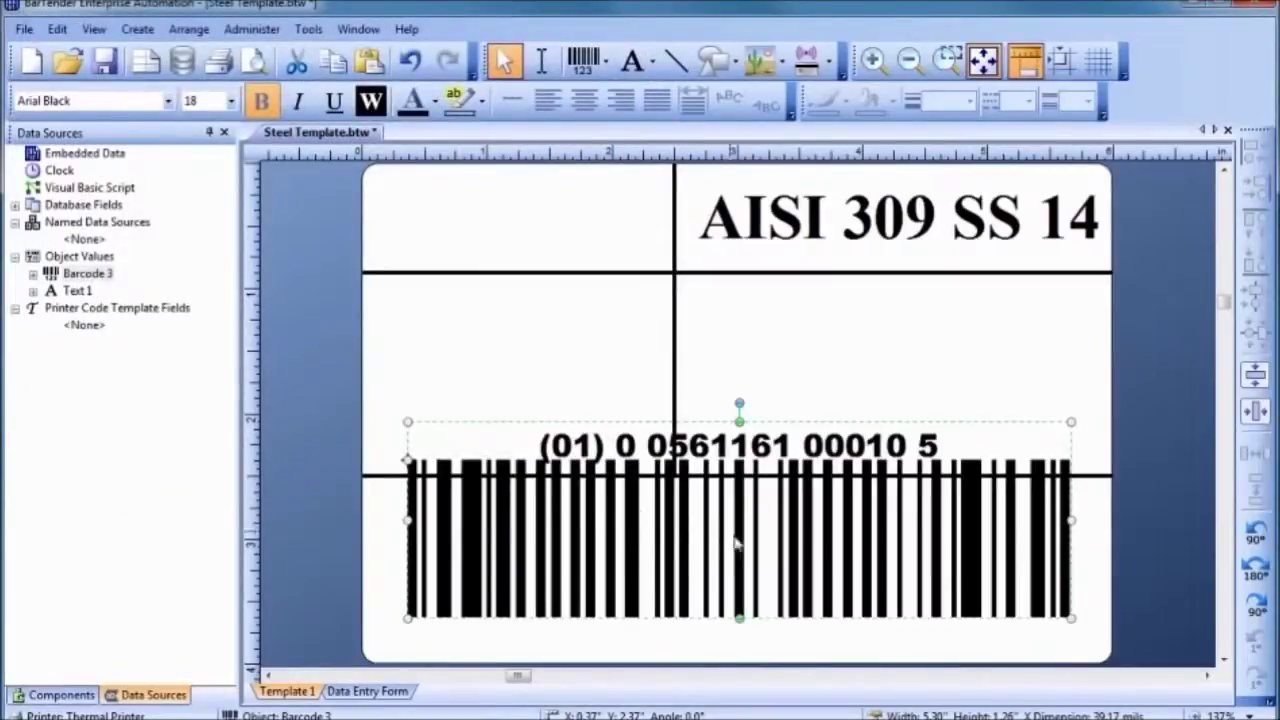
- Move the GS1-128 barcode down and shorten it to fit the bottom cell
{"action": "left_click_drag", "start_coordinate": [739, 538], "coordinate": [741, 578]}
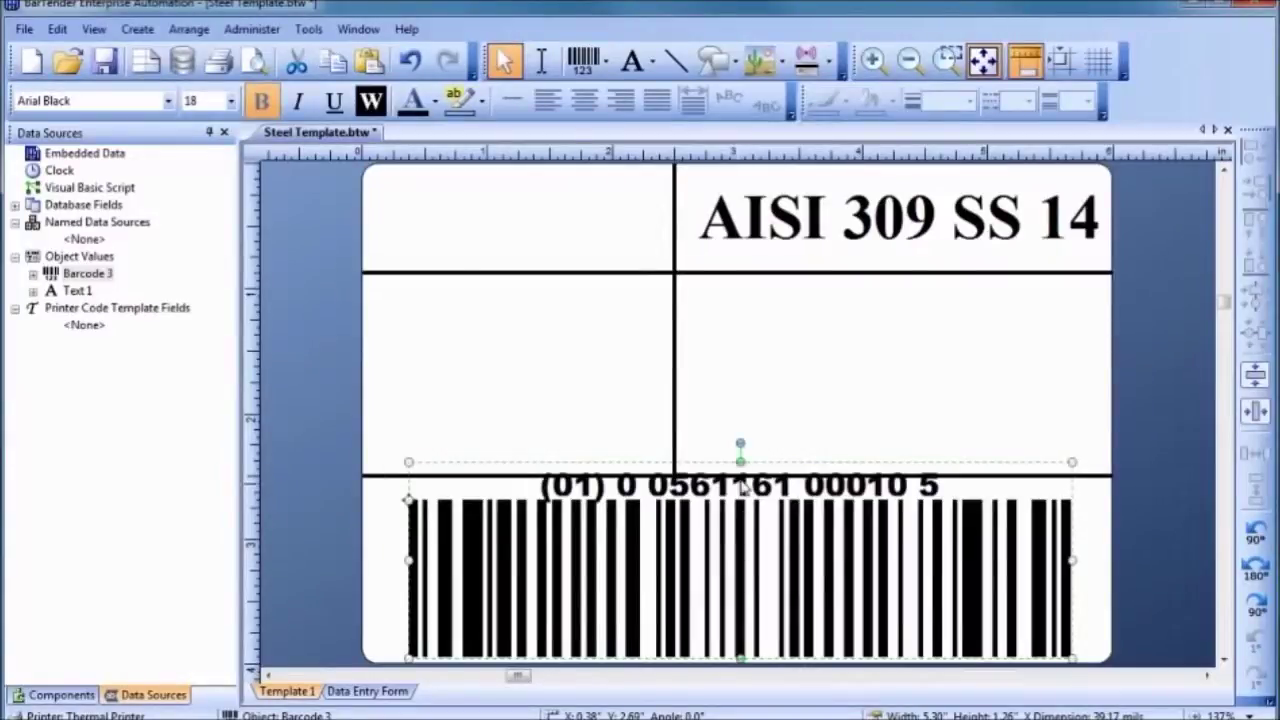
{"action": "left_click_drag", "start_coordinate": [740, 463], "coordinate": [740, 488]}
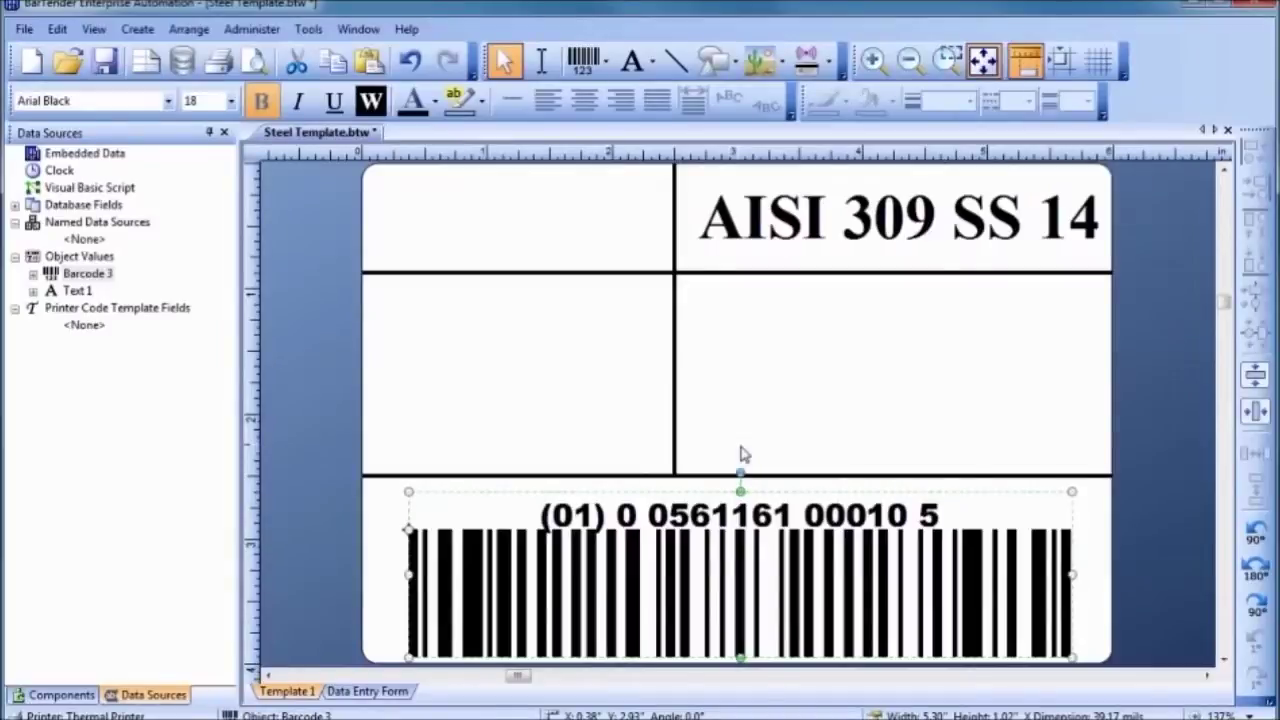
{"action": "left_click", "coordinate": [743, 455]}
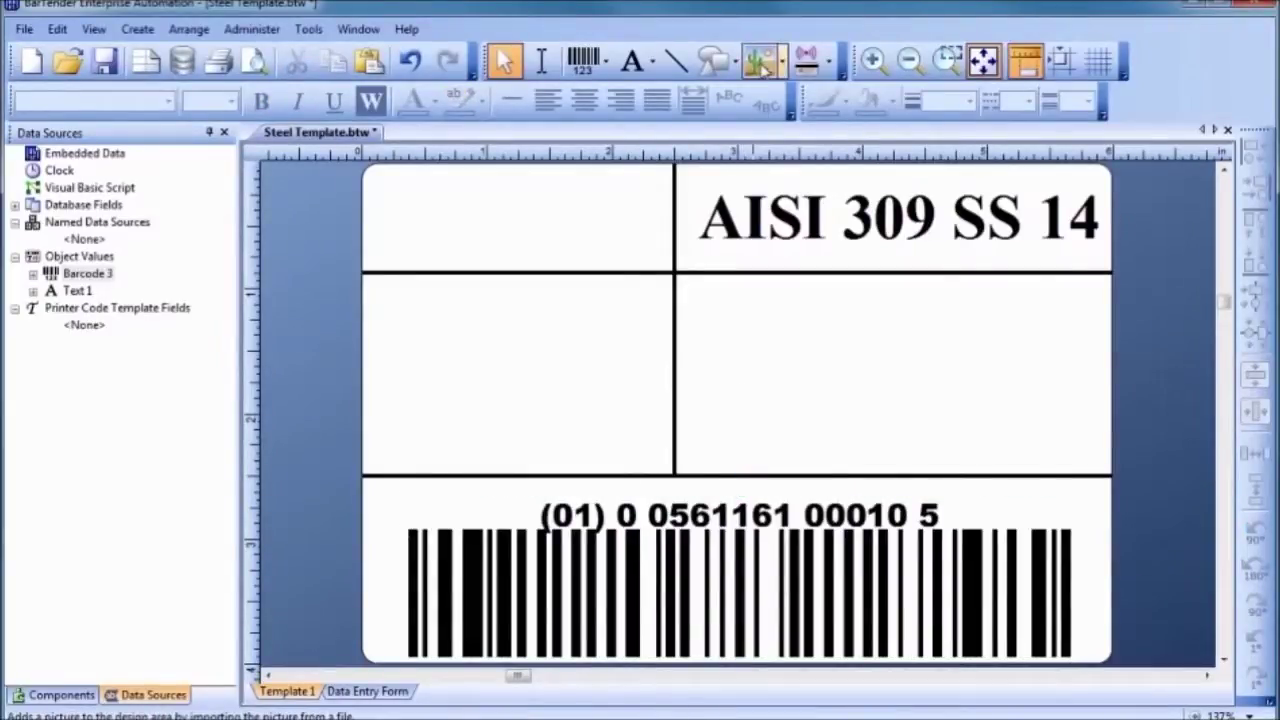
{"action": "left_click", "coordinate": [762, 66]}
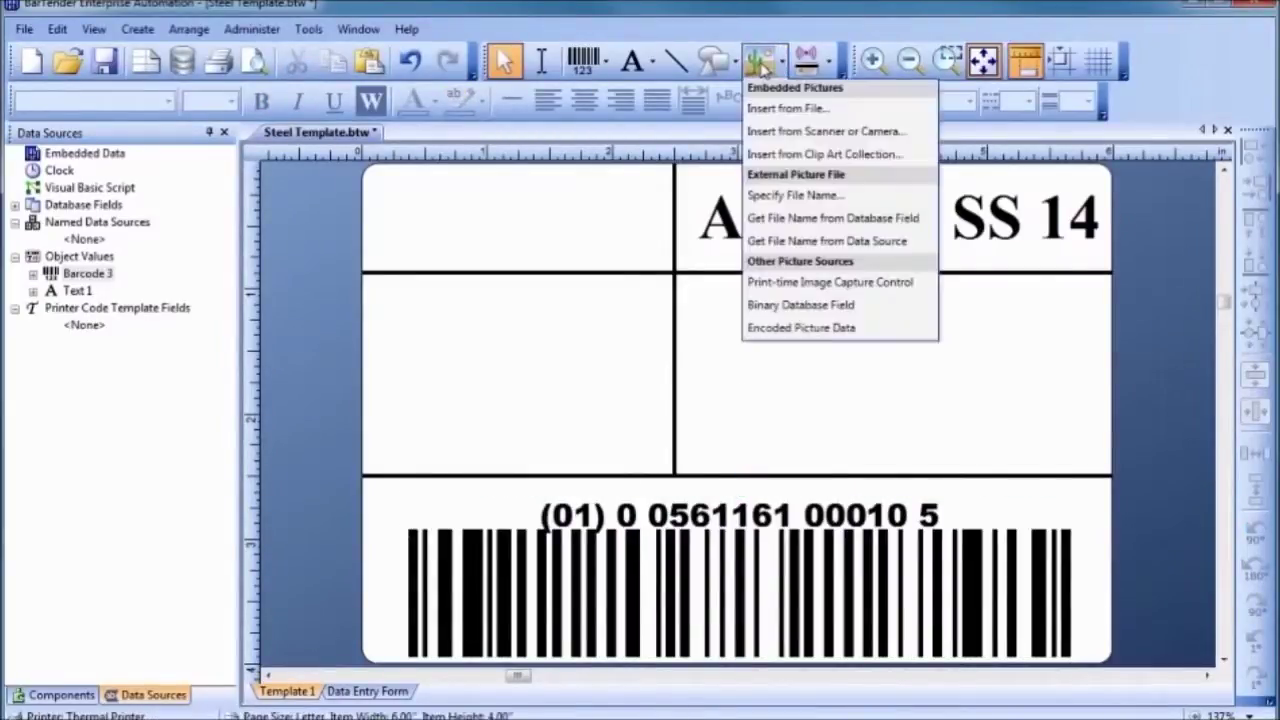
- Insert the picture SteelCoLogo.bmp from the My Pictures folder
{"action": "left_click", "coordinate": [765, 110]}
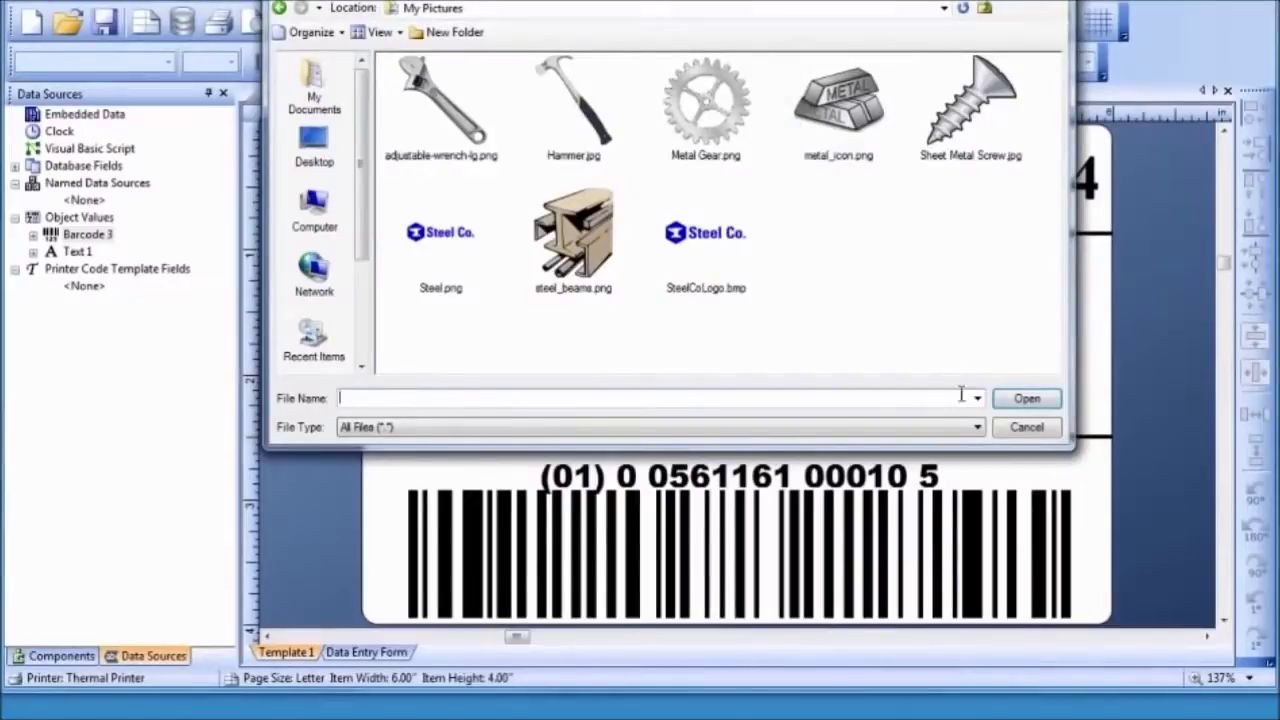
{"action": "left_click", "coordinate": [978, 427]}
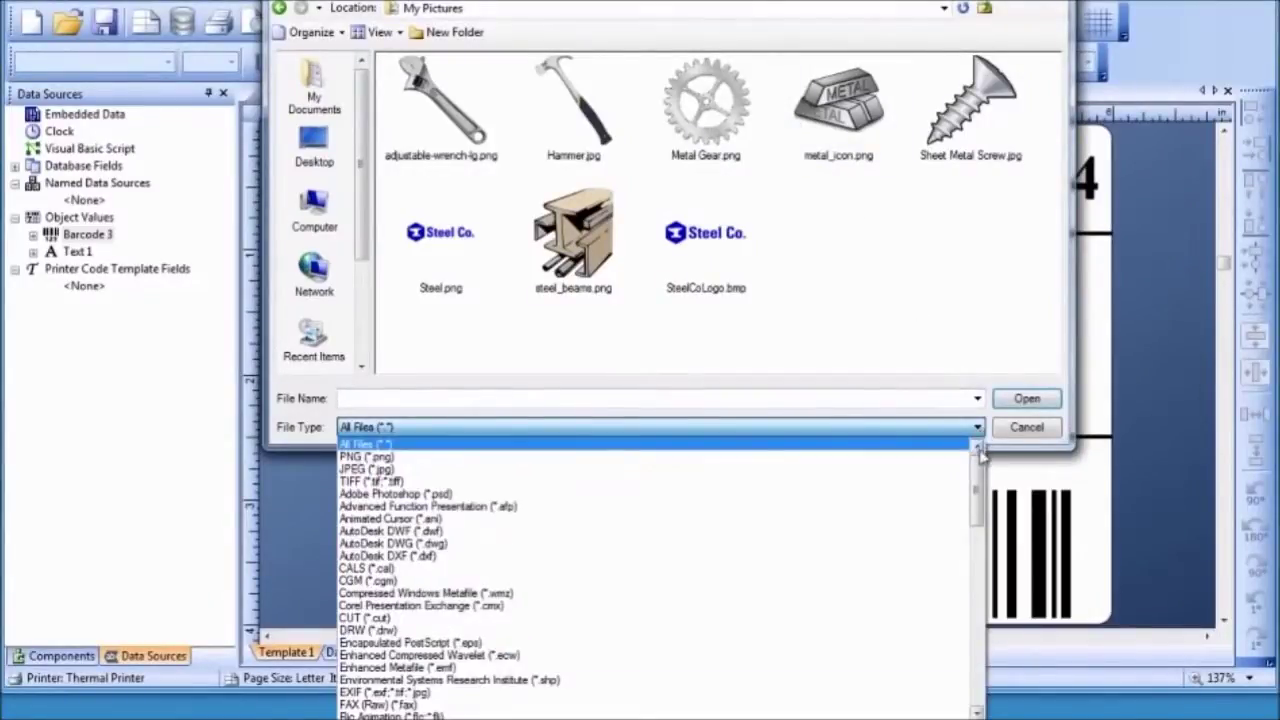
{"action": "left_click_drag", "start_coordinate": [978, 493], "coordinate": [978, 677]}
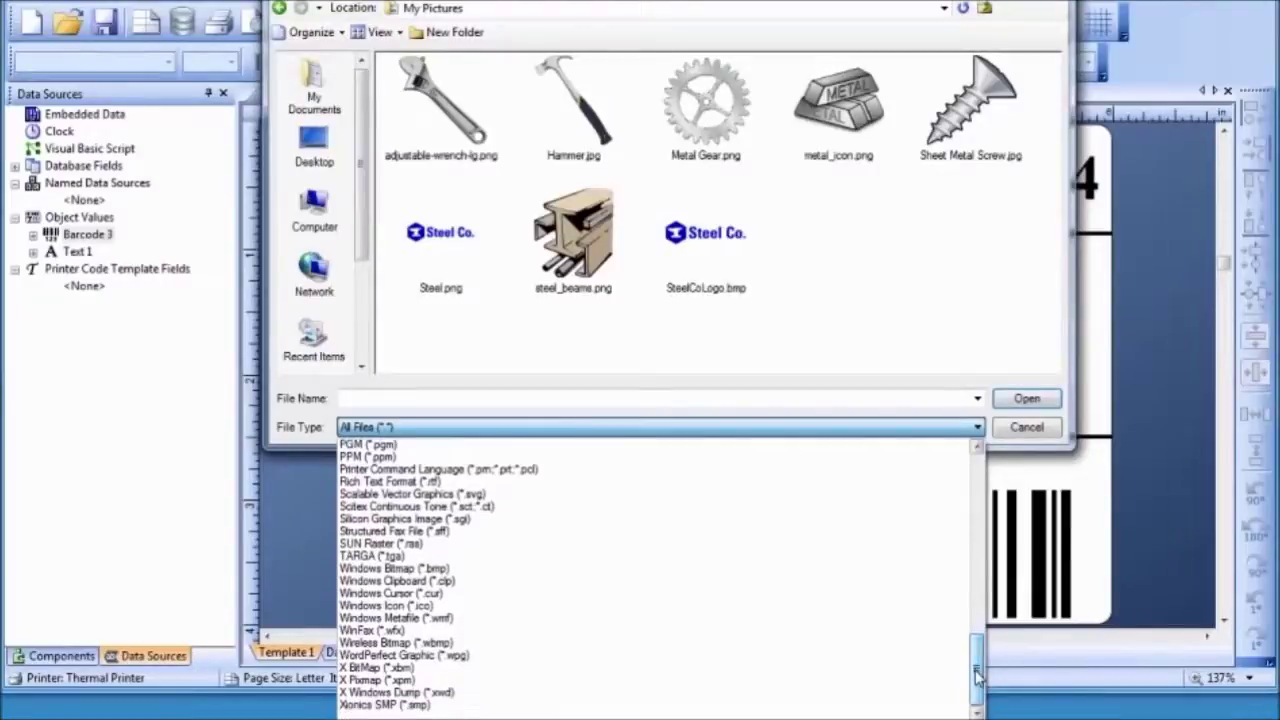
{"action": "left_click", "coordinate": [966, 290]}
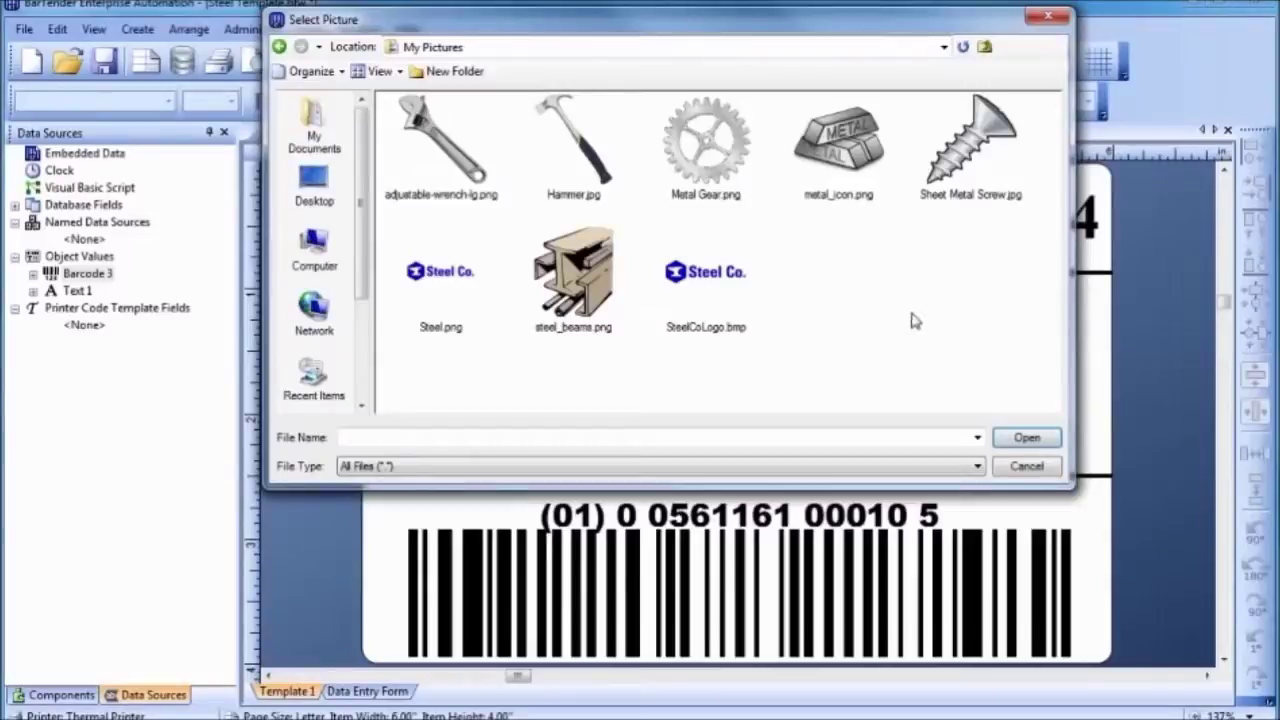
{"action": "left_click", "coordinate": [712, 292]}
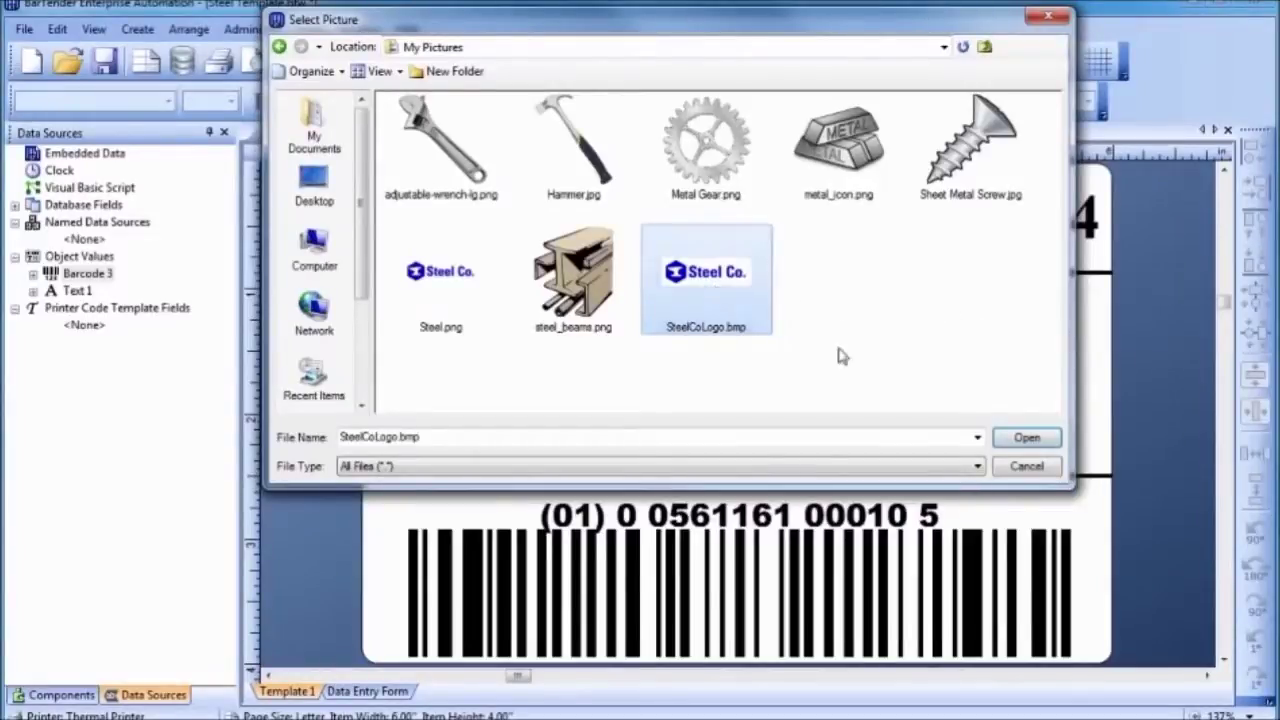
{"action": "left_click", "coordinate": [1022, 437]}
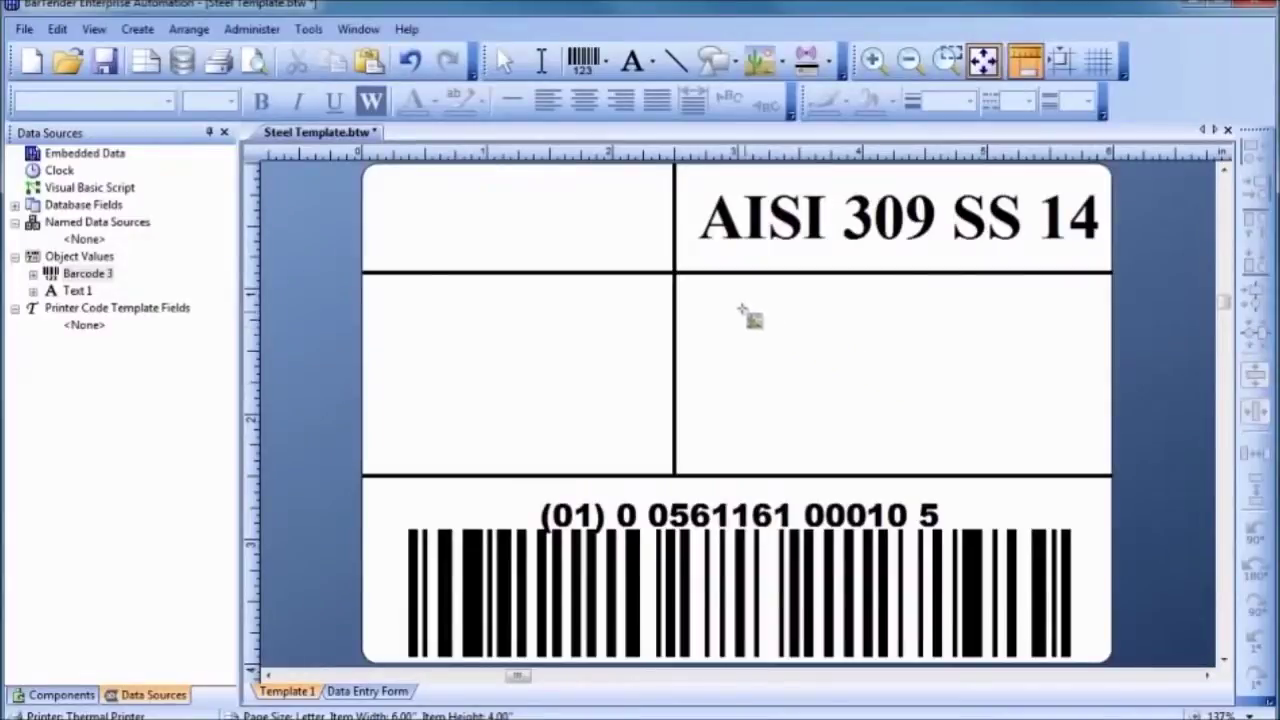
- Drop the Steel Co. logo into the top-left cell and enlarge it to fill the cell
{"action": "left_click", "coordinate": [601, 244]}
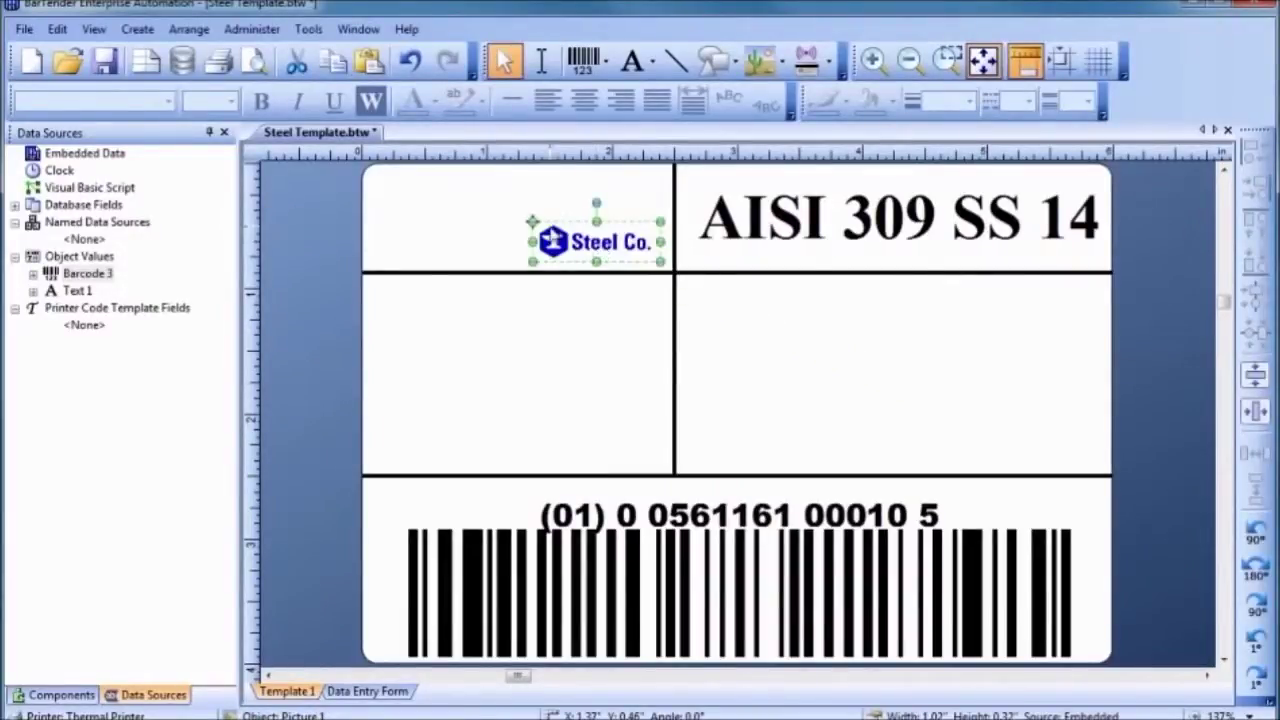
{"action": "left_click_drag", "start_coordinate": [532, 220], "coordinate": [372, 177]}
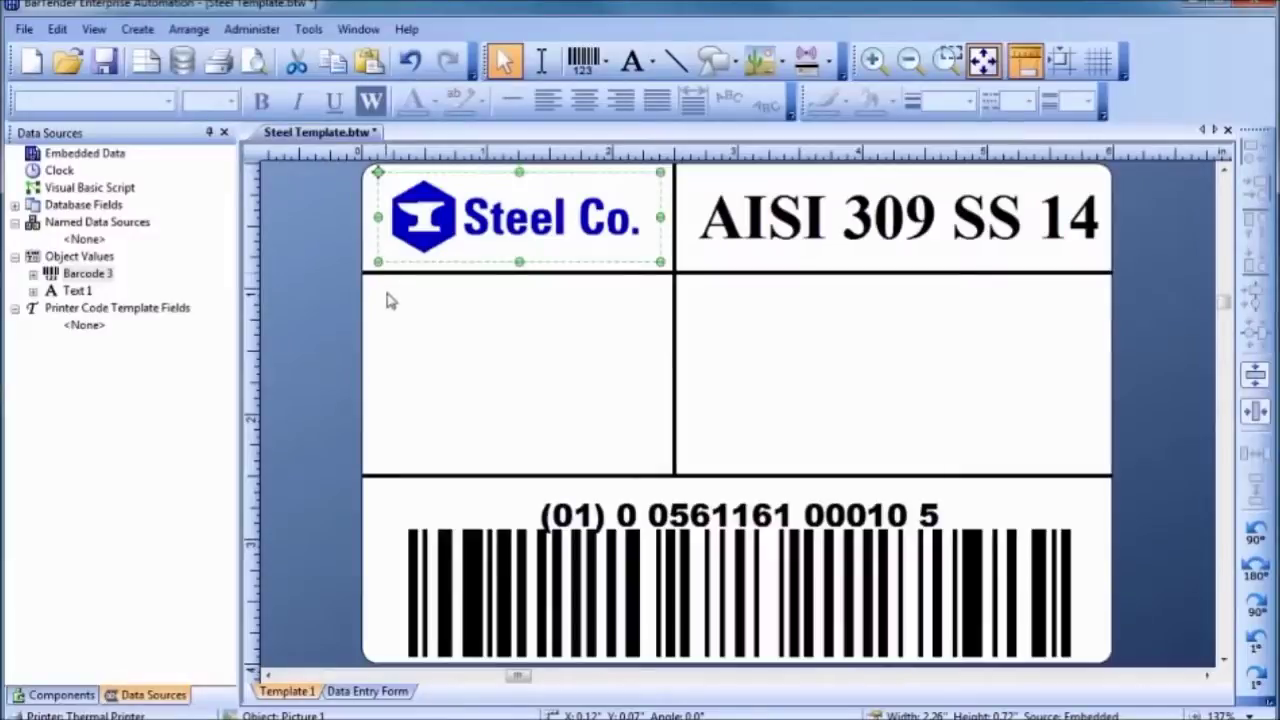
{"action": "left_click", "coordinate": [397, 360]}
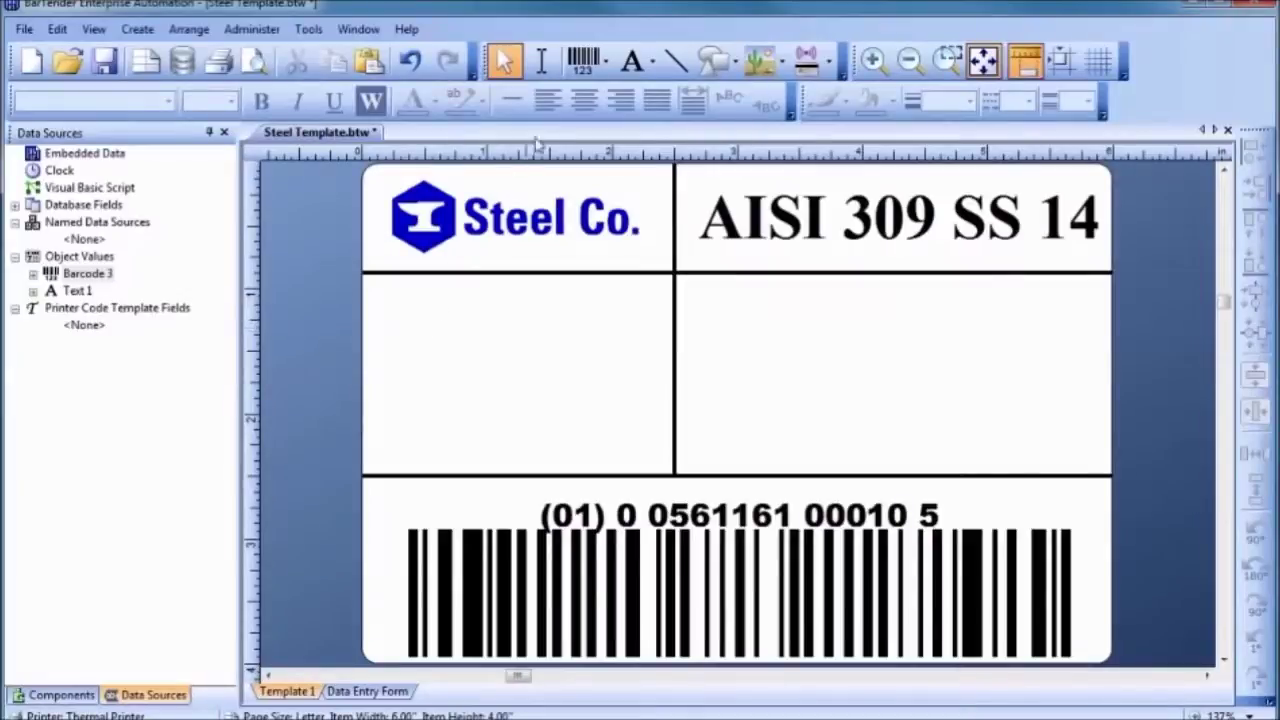
{"action": "left_click", "coordinate": [583, 68]}
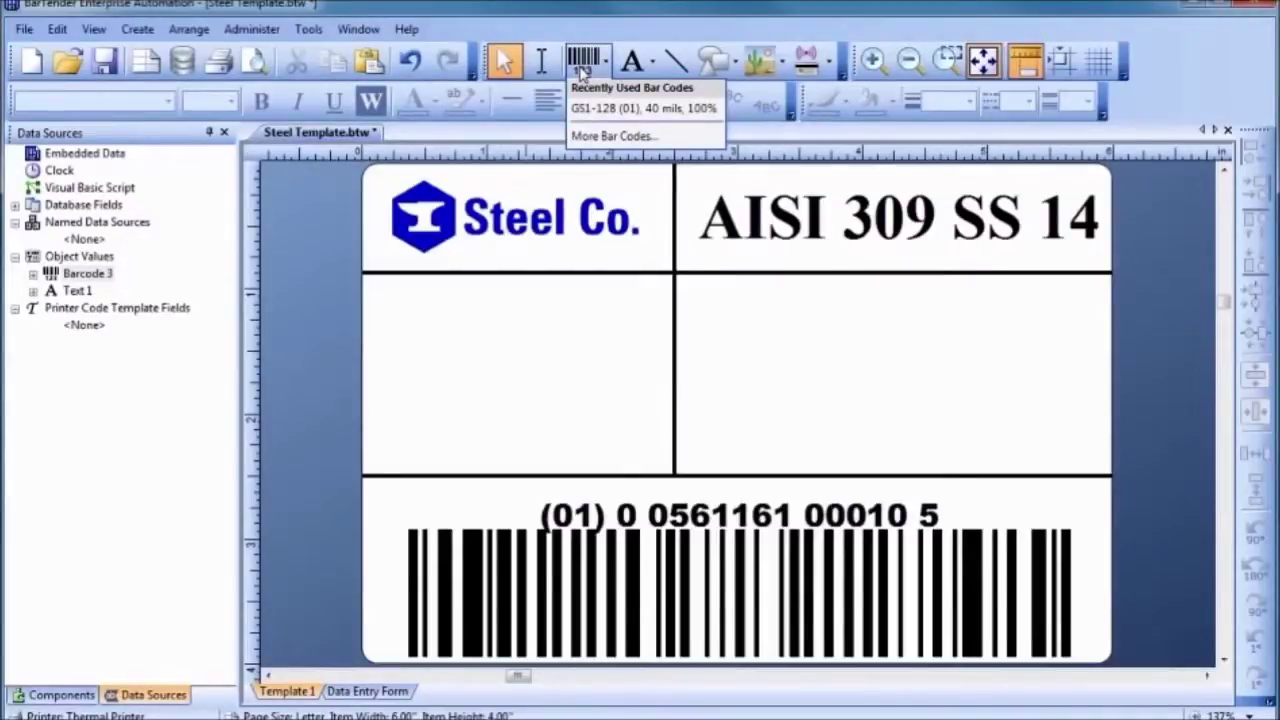
- Choose Data Matrix from the Common Bar Codes in the full barcode catalogue
{"action": "left_click", "coordinate": [590, 136]}
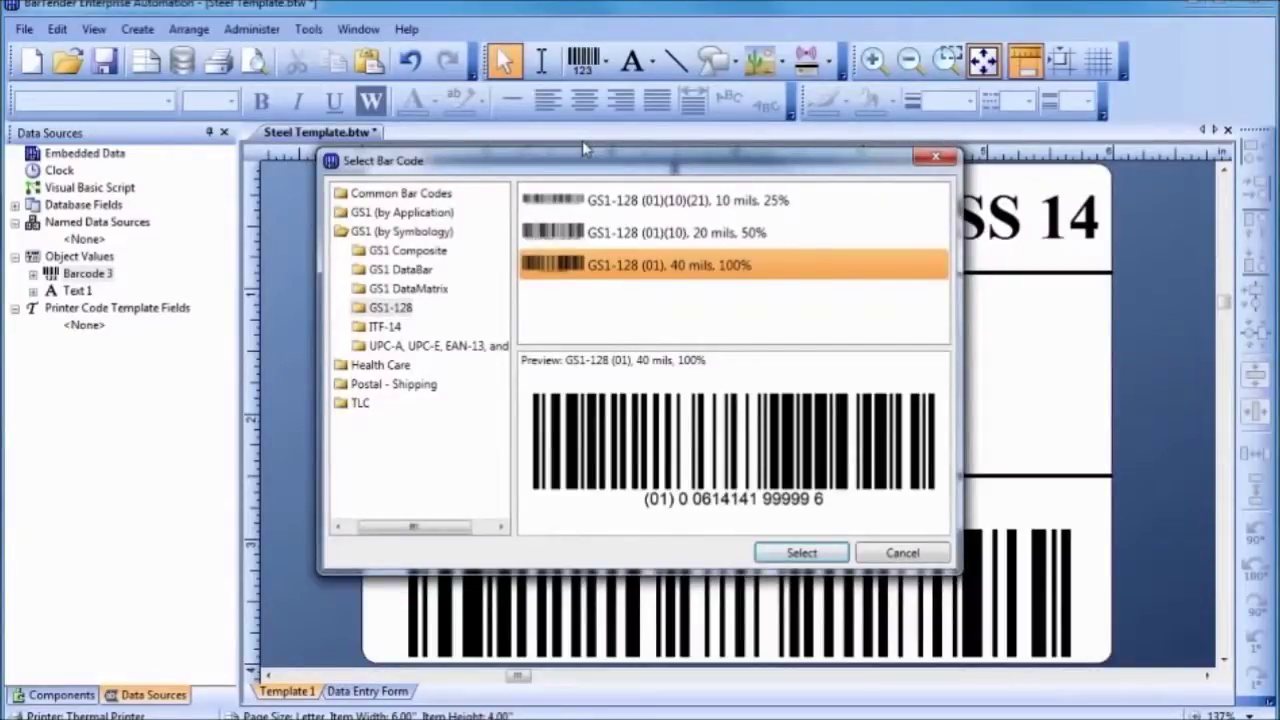
{"action": "left_click", "coordinate": [416, 196]}
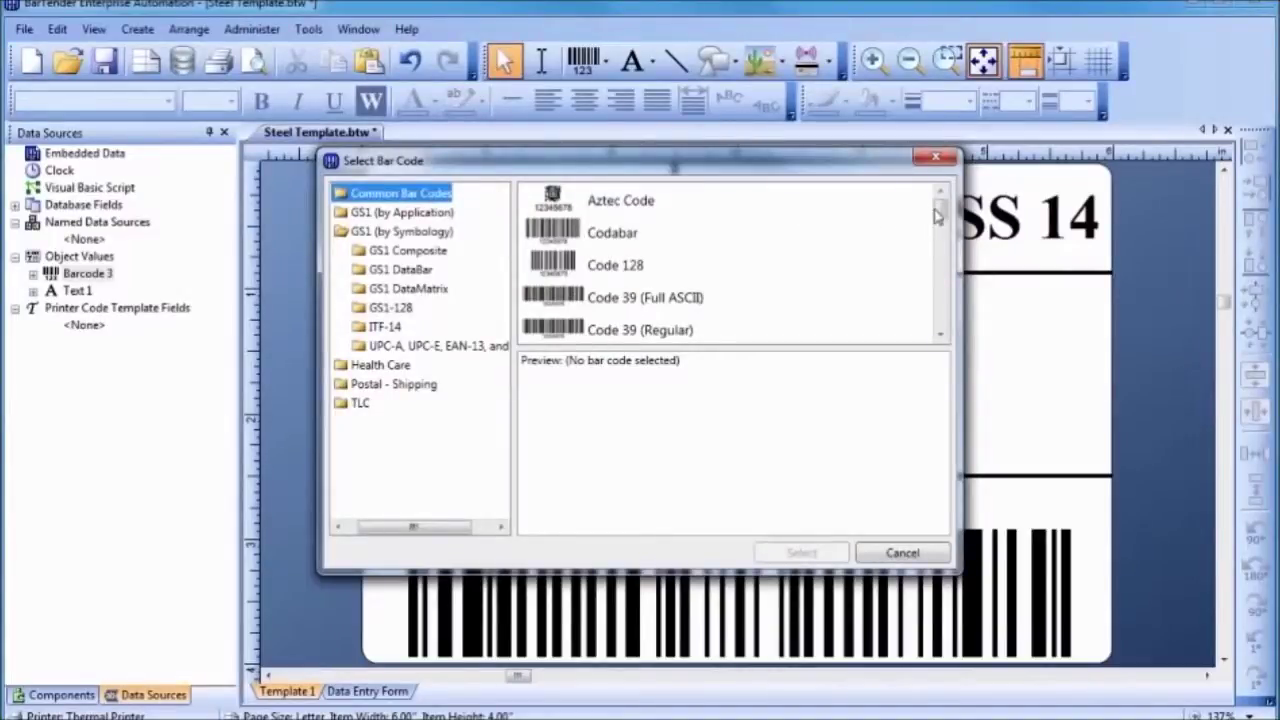
{"action": "left_click_drag", "start_coordinate": [937, 216], "coordinate": [943, 244]}
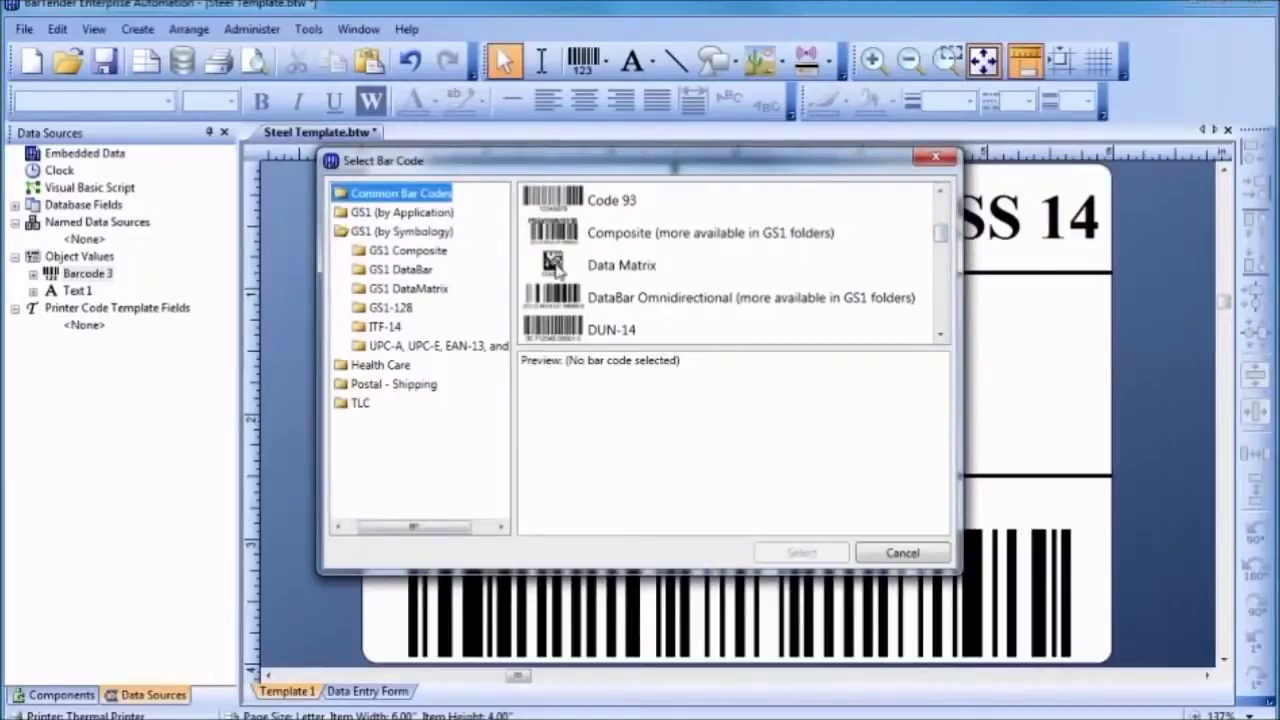
{"action": "double_click", "coordinate": [556, 266]}
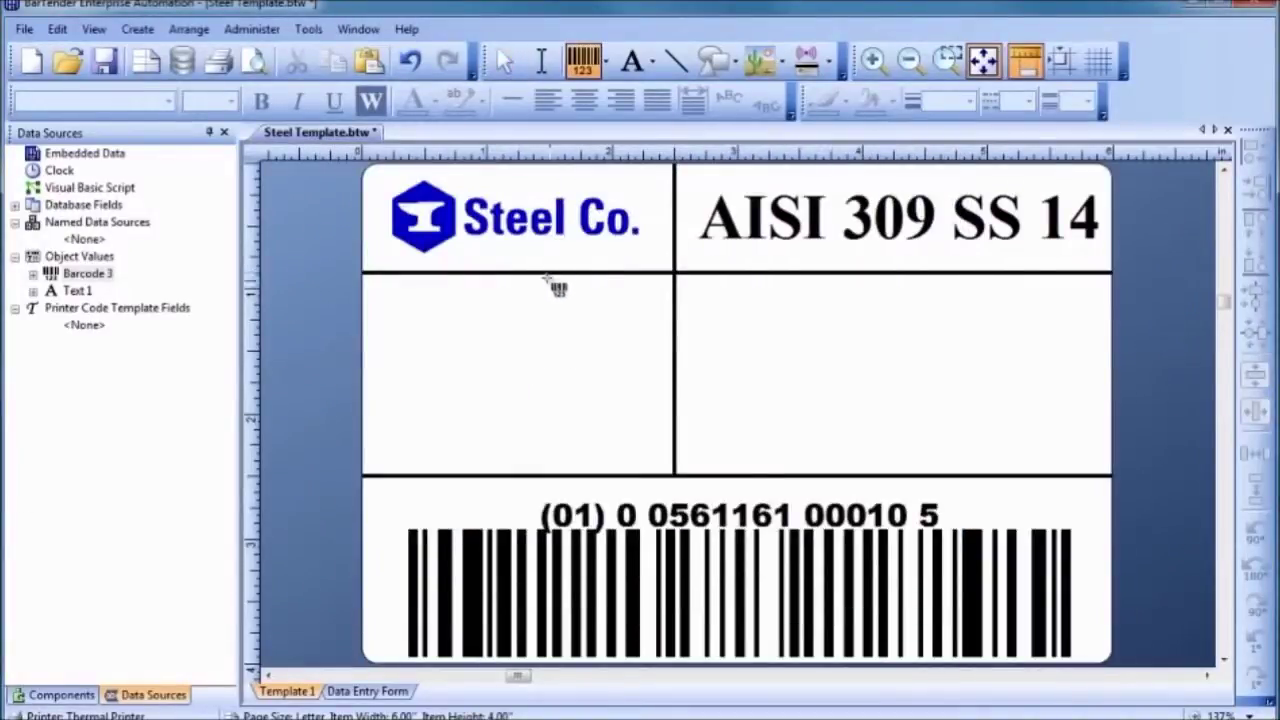
- Place the Data Matrix in the middle-left cell, hide its caption, and encode 'AISI 309 SS 14'
{"action": "left_click", "coordinate": [502, 362]}
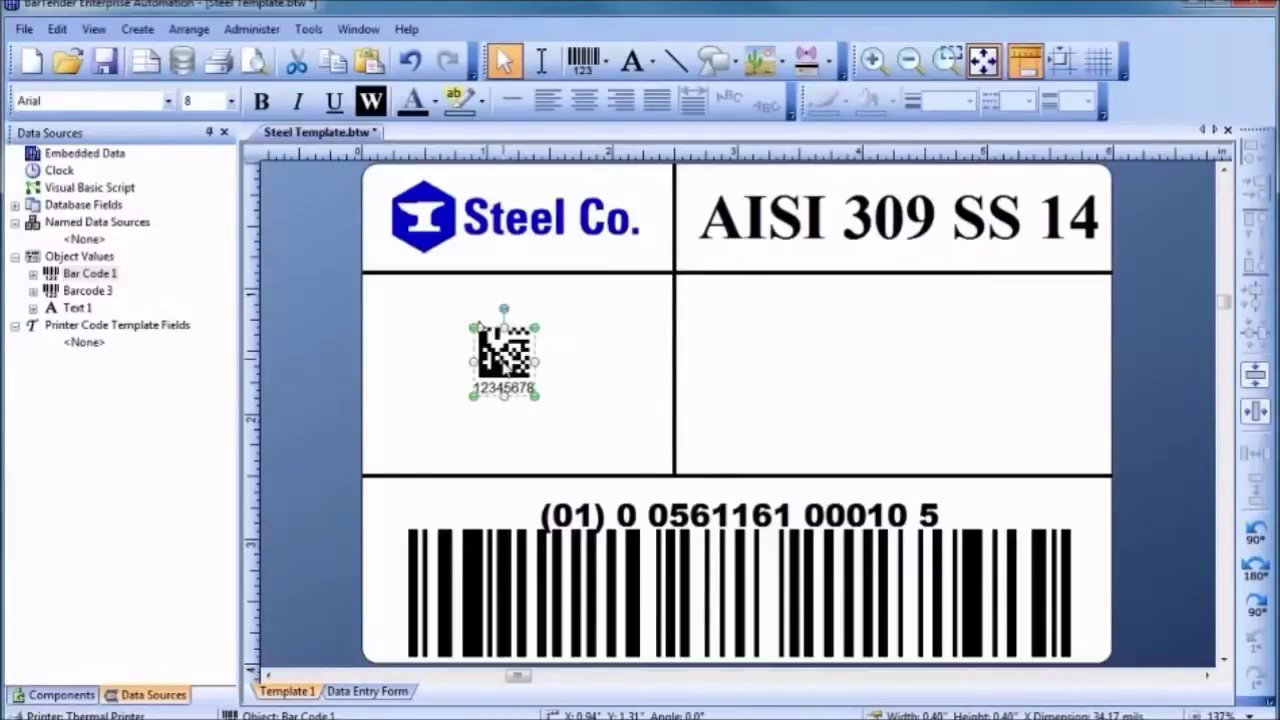
{"action": "double_click", "coordinate": [505, 365]}
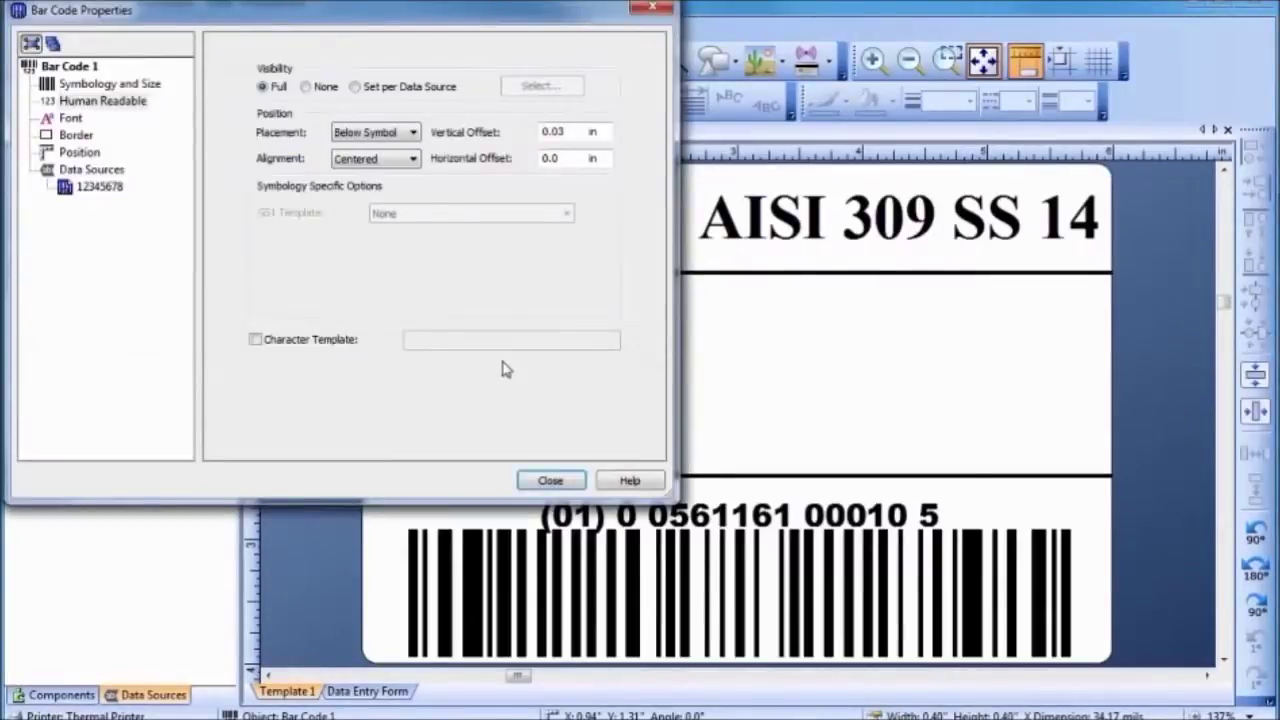
{"action": "left_click", "coordinate": [306, 87]}
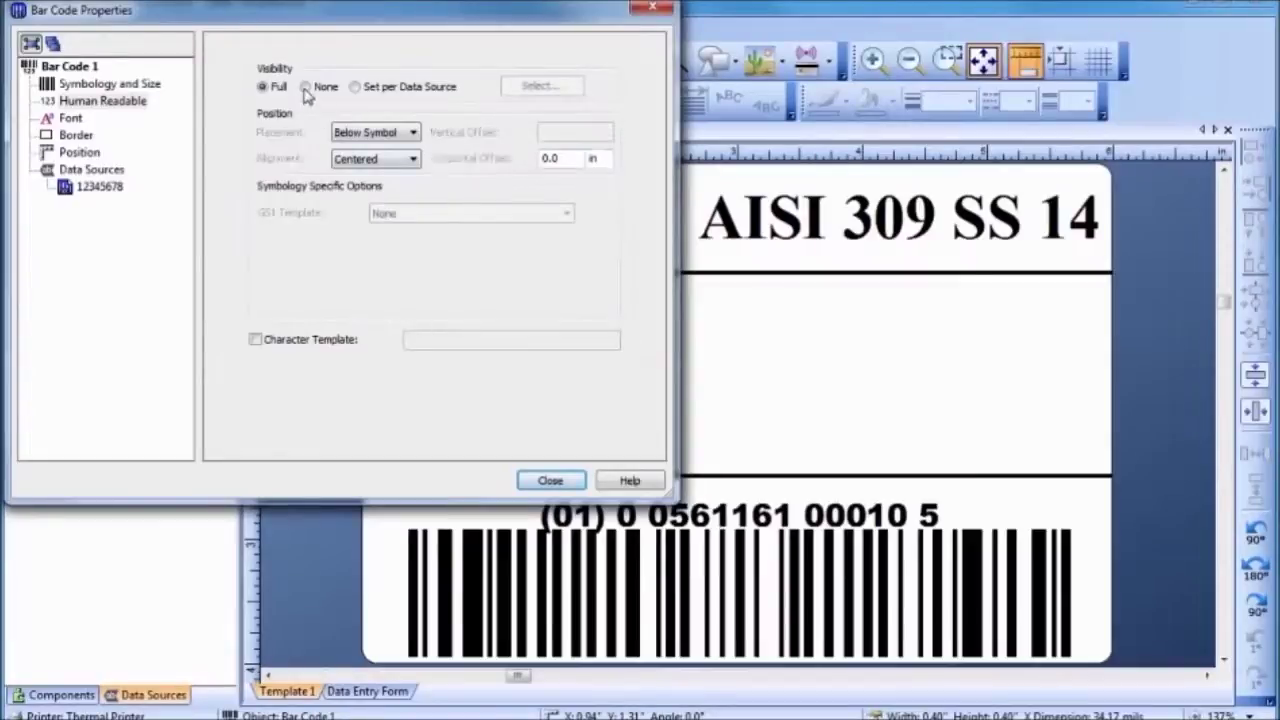
{"action": "left_click", "coordinate": [99, 187]}
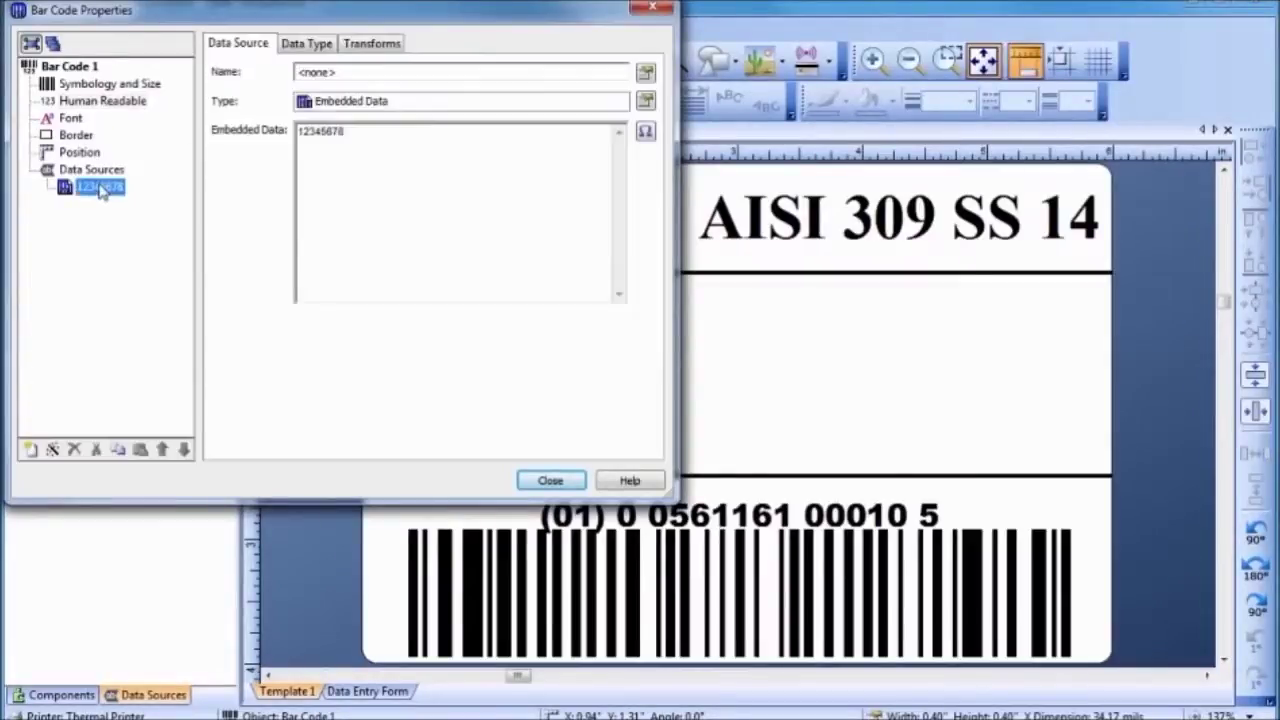
{"action": "left_click_drag", "start_coordinate": [346, 131], "coordinate": [285, 138]}
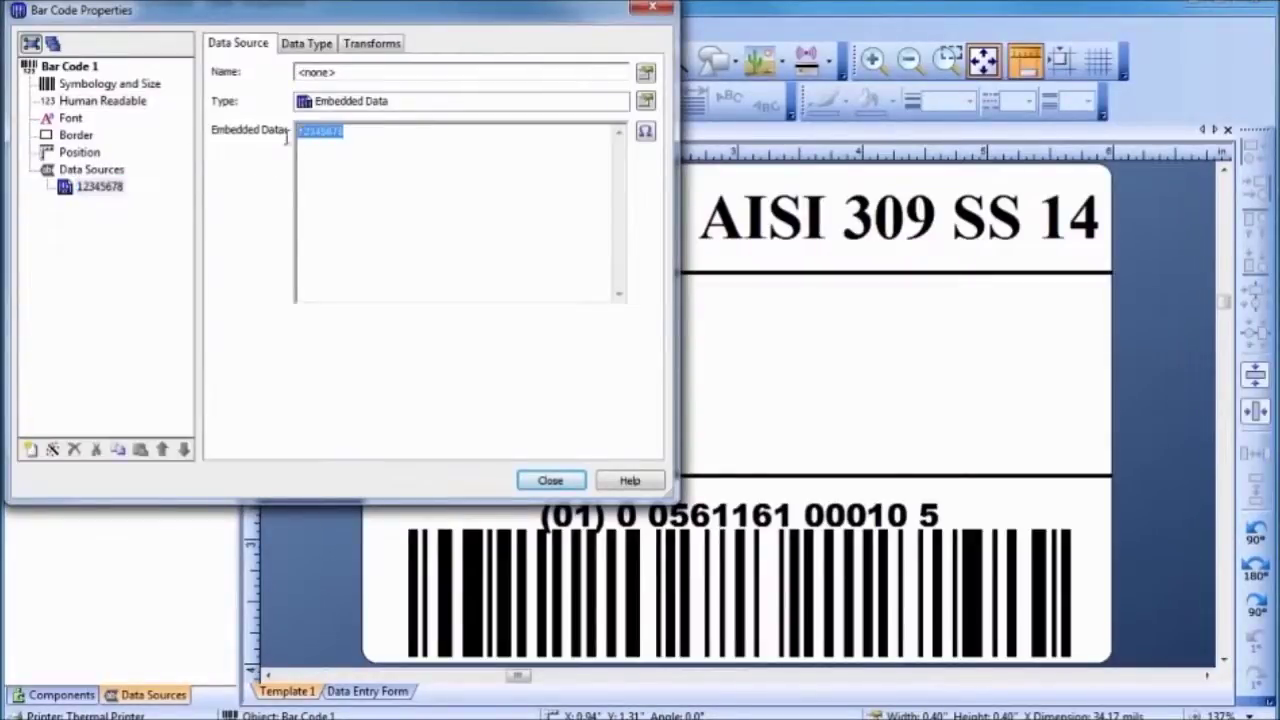
{"action": "type", "text": "AISI 3"}
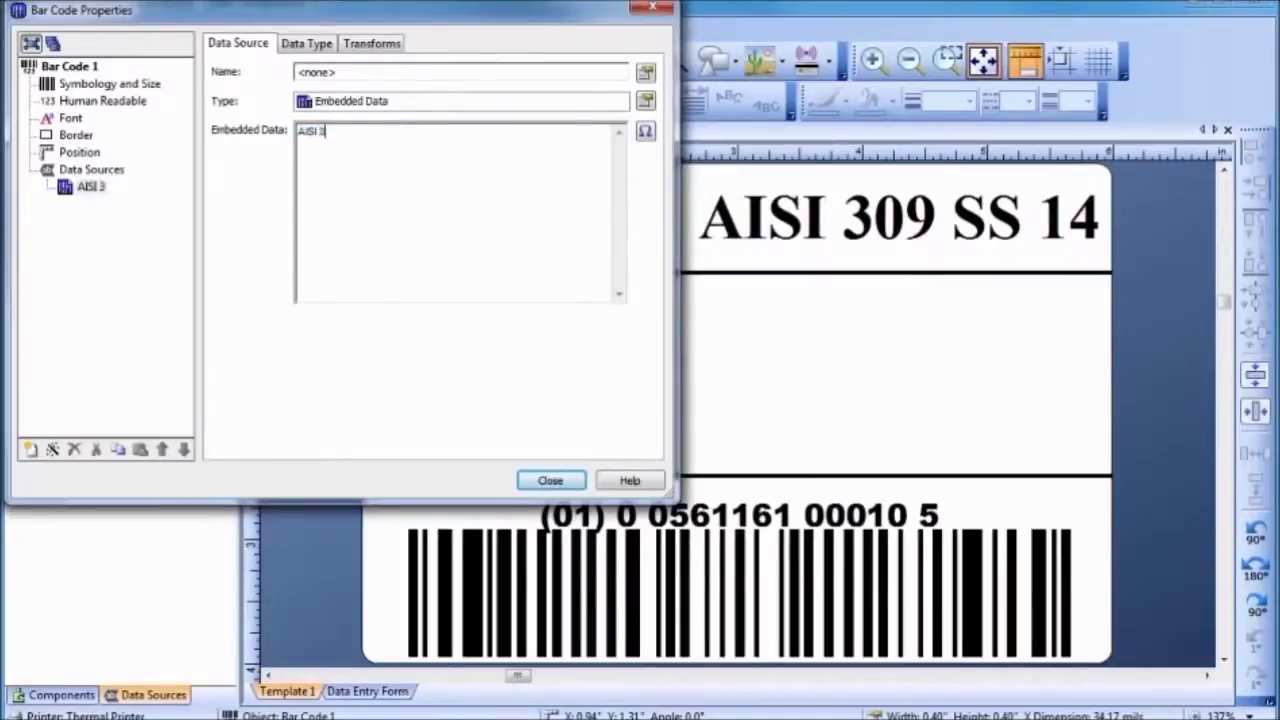
{"action": "type", "text": "09 SS 14"}
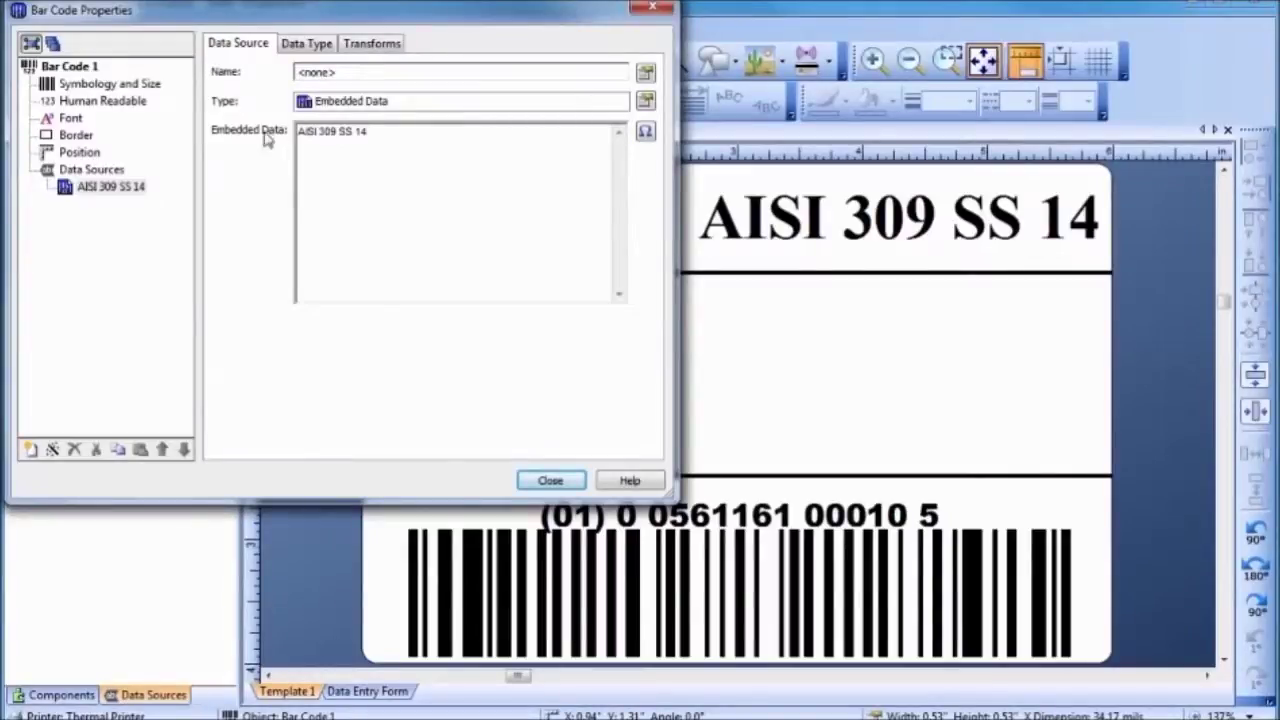
- Raise the Data Matrix X dimension to 77.50 mils
{"action": "left_click", "coordinate": [85, 85]}
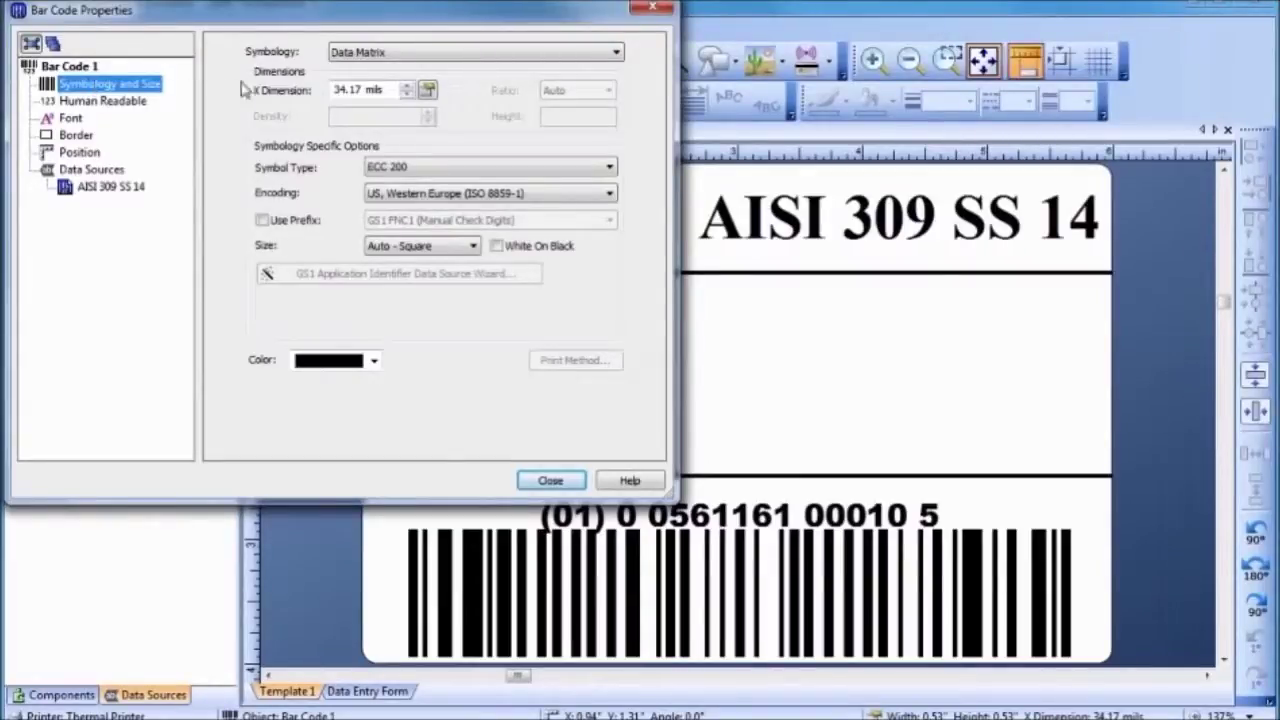
{"action": "left_click", "coordinate": [410, 92]}
{"action": "left_click", "coordinate": [408, 87]}
{"action": "left_click", "coordinate": [408, 87]}
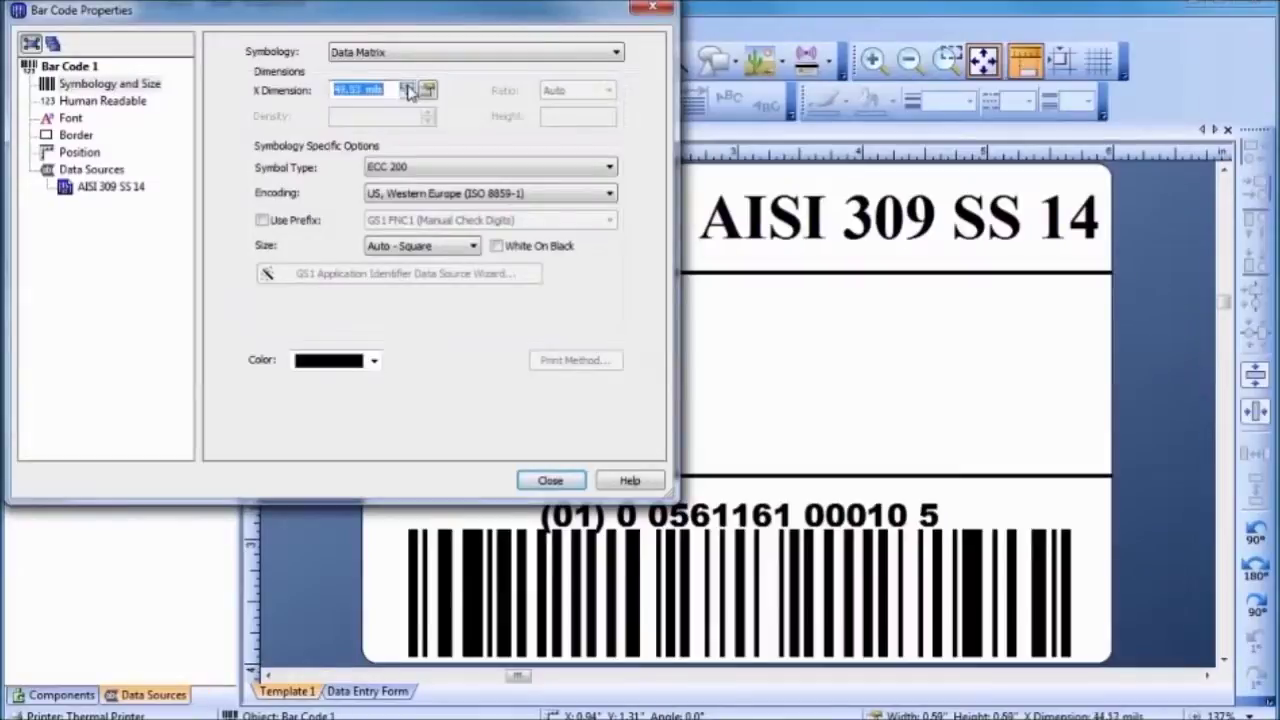
{"action": "left_click", "coordinate": [408, 87]}
{"action": "left_click", "coordinate": [408, 87]}
{"action": "left_click", "coordinate": [408, 87]}
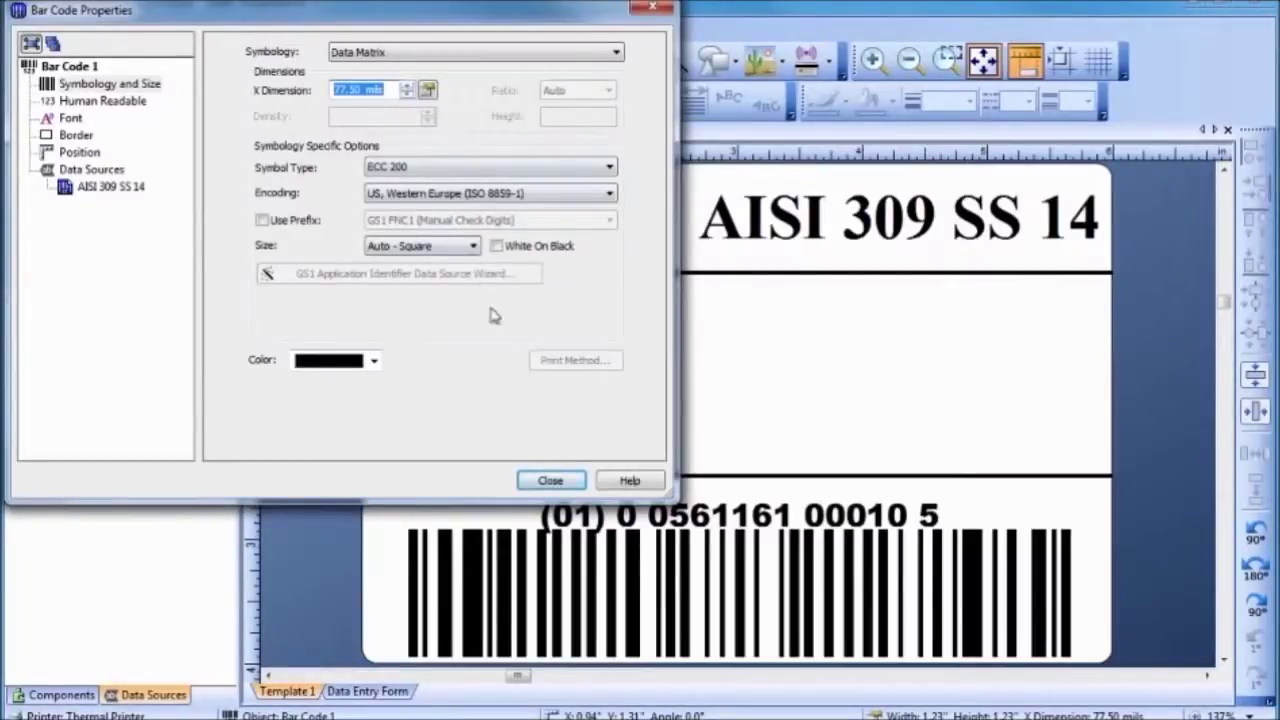
{"action": "left_click", "coordinate": [550, 480]}
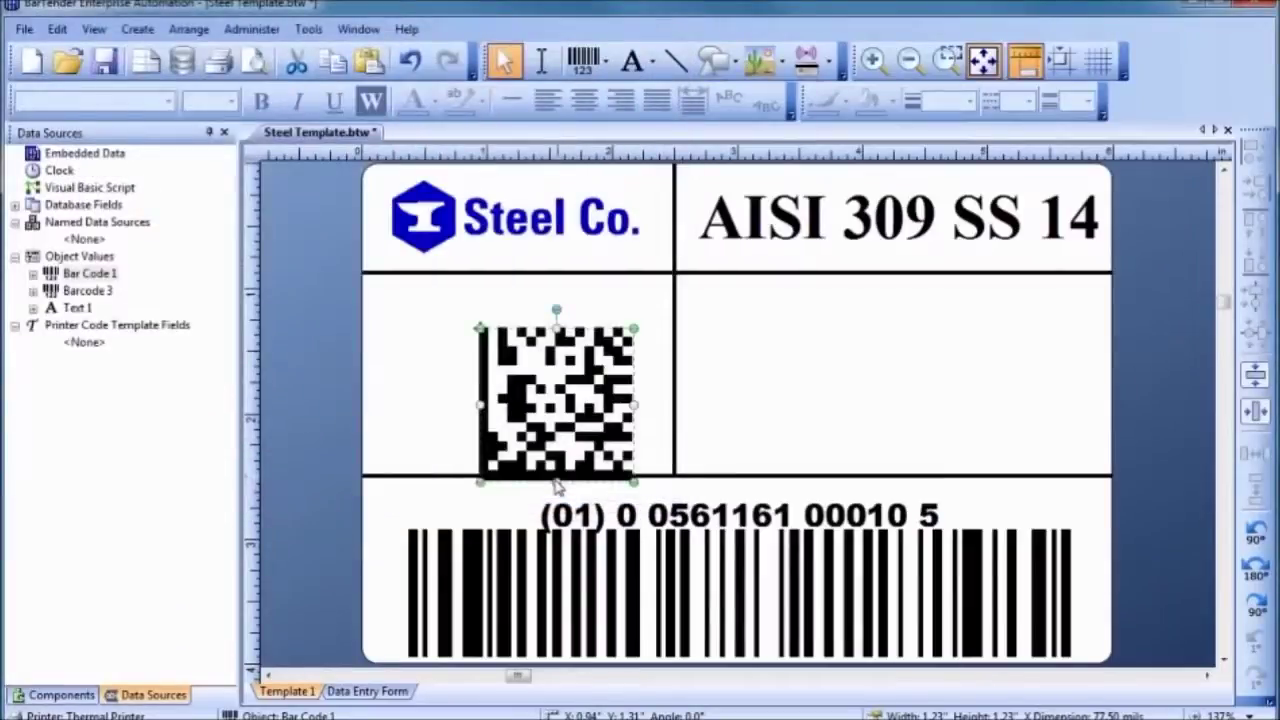
- Shift the Data Matrix up and left so it sits centred in the left middle cell
{"action": "left_click_drag", "start_coordinate": [549, 413], "coordinate": [509, 385]}
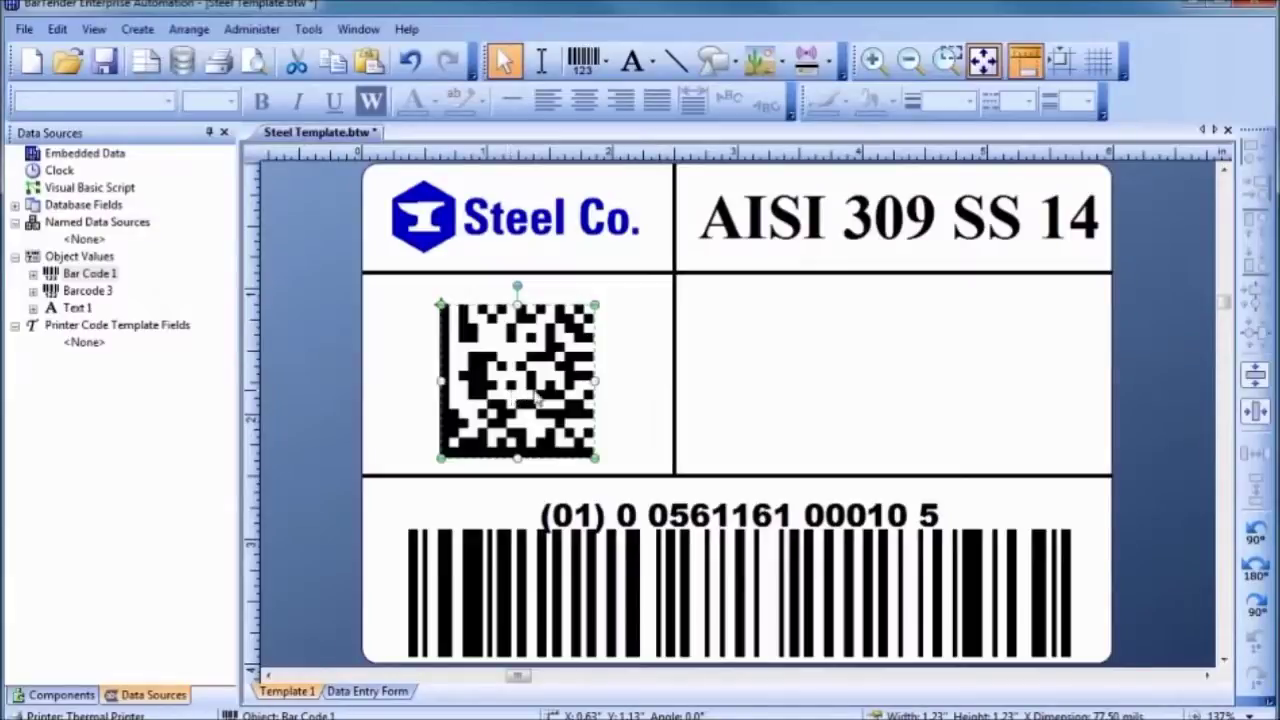
{"action": "left_click", "coordinate": [628, 392]}
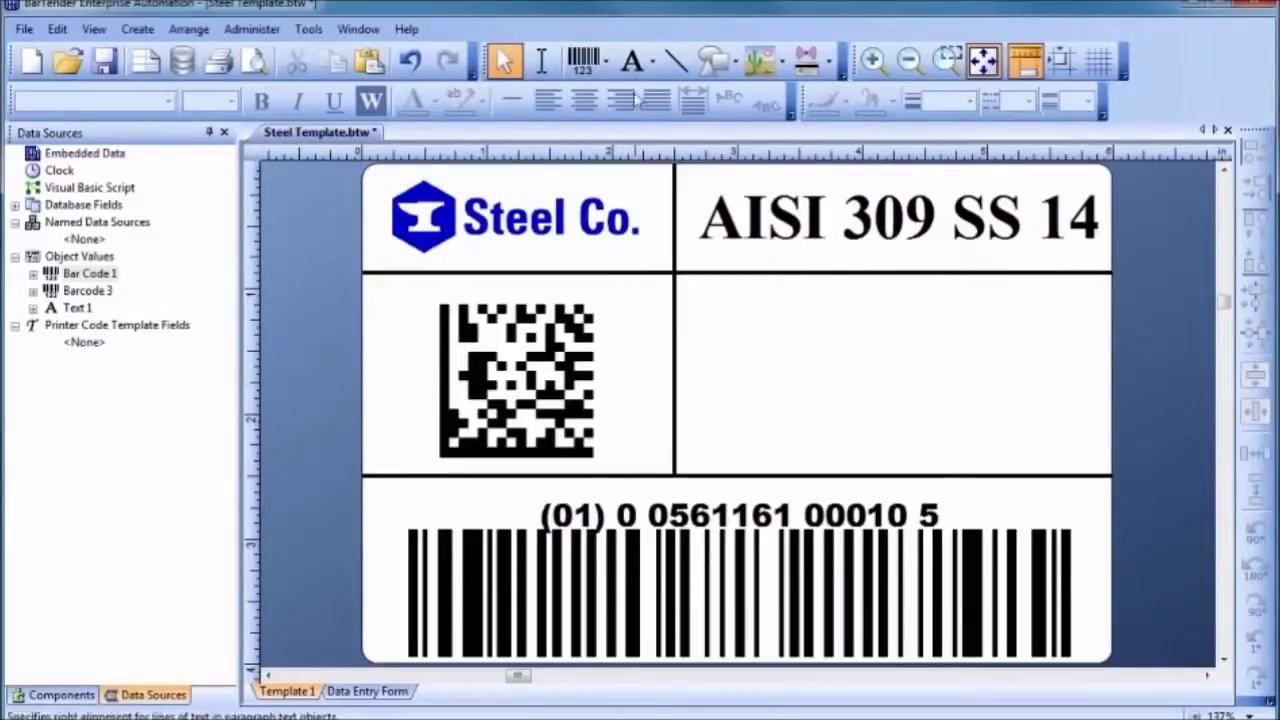
{"action": "left_click", "coordinate": [636, 64]}
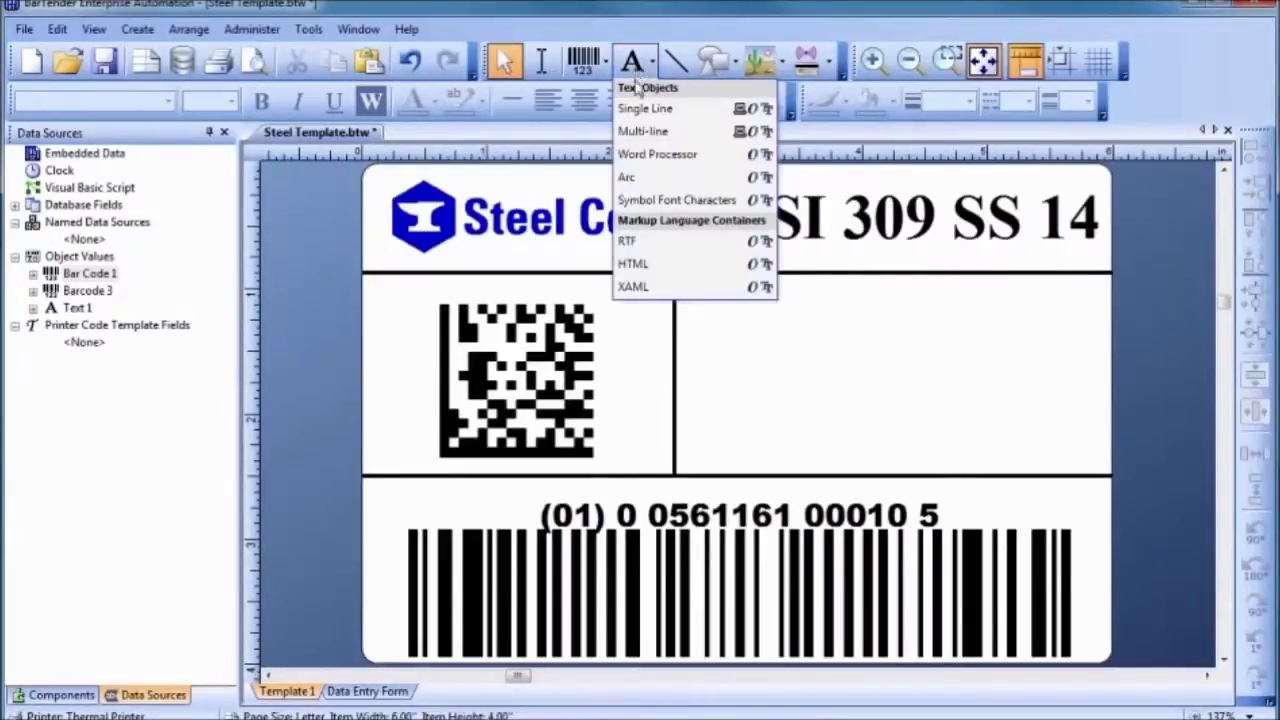
{"action": "left_click", "coordinate": [642, 110]}
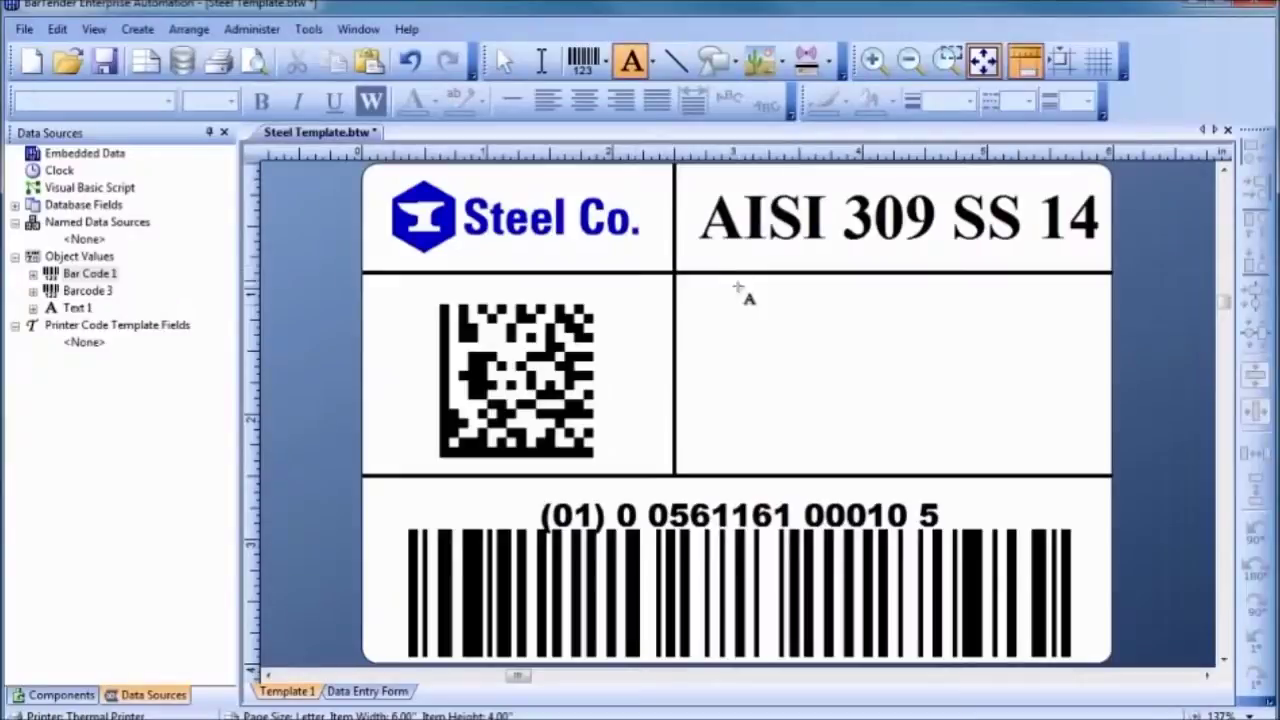
{"action": "left_click", "coordinate": [766, 335]}
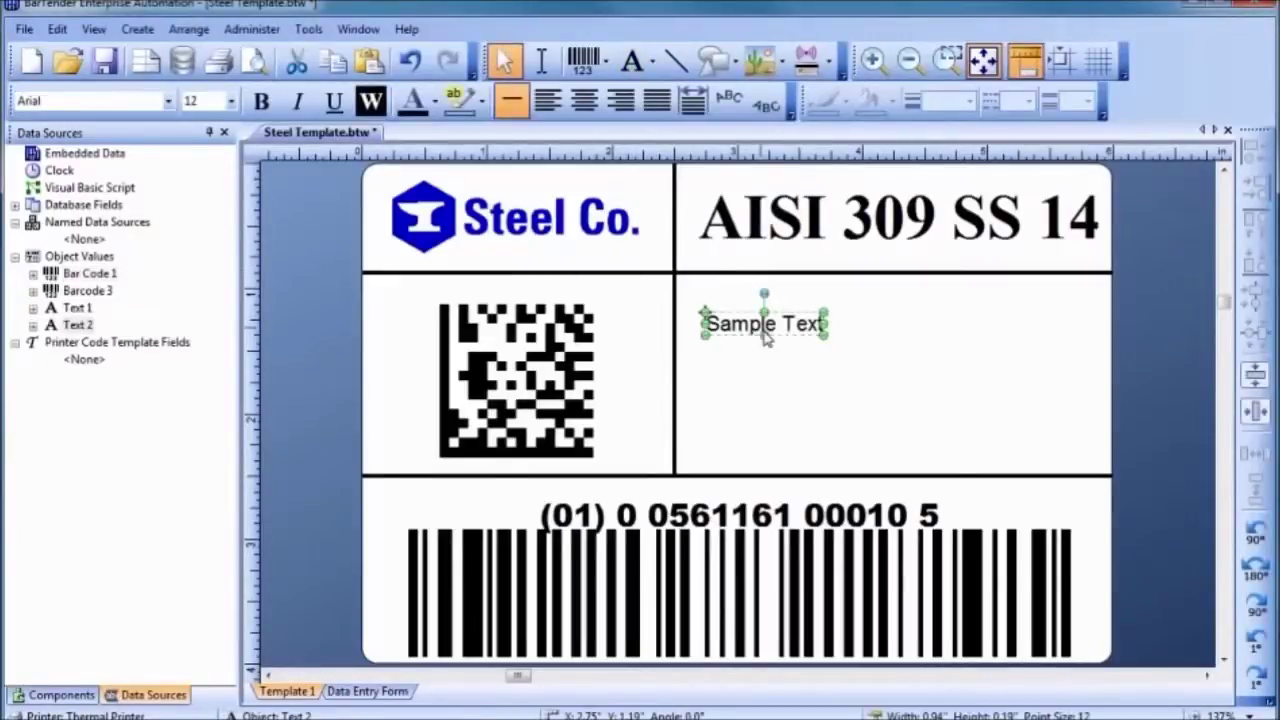
{"action": "double_click", "coordinate": [766, 325]}
{"action": "type", "text": "PO"}
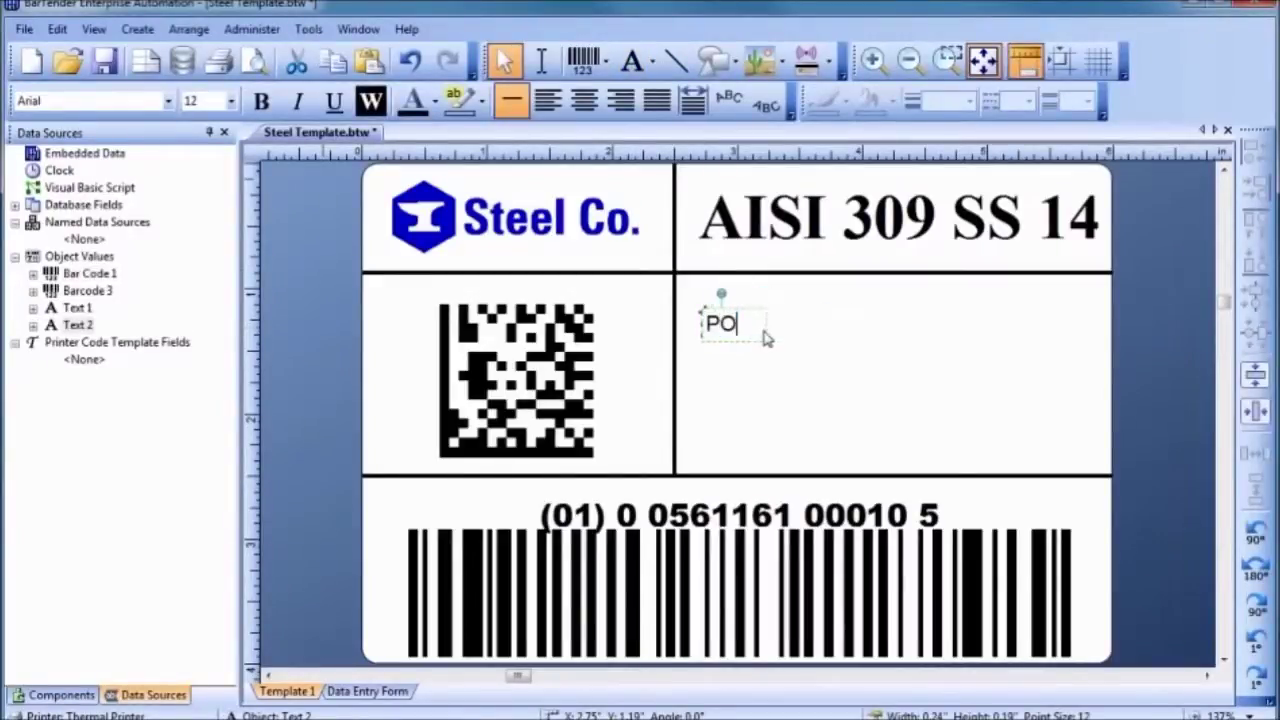
{"action": "type", "text": ": 04"}
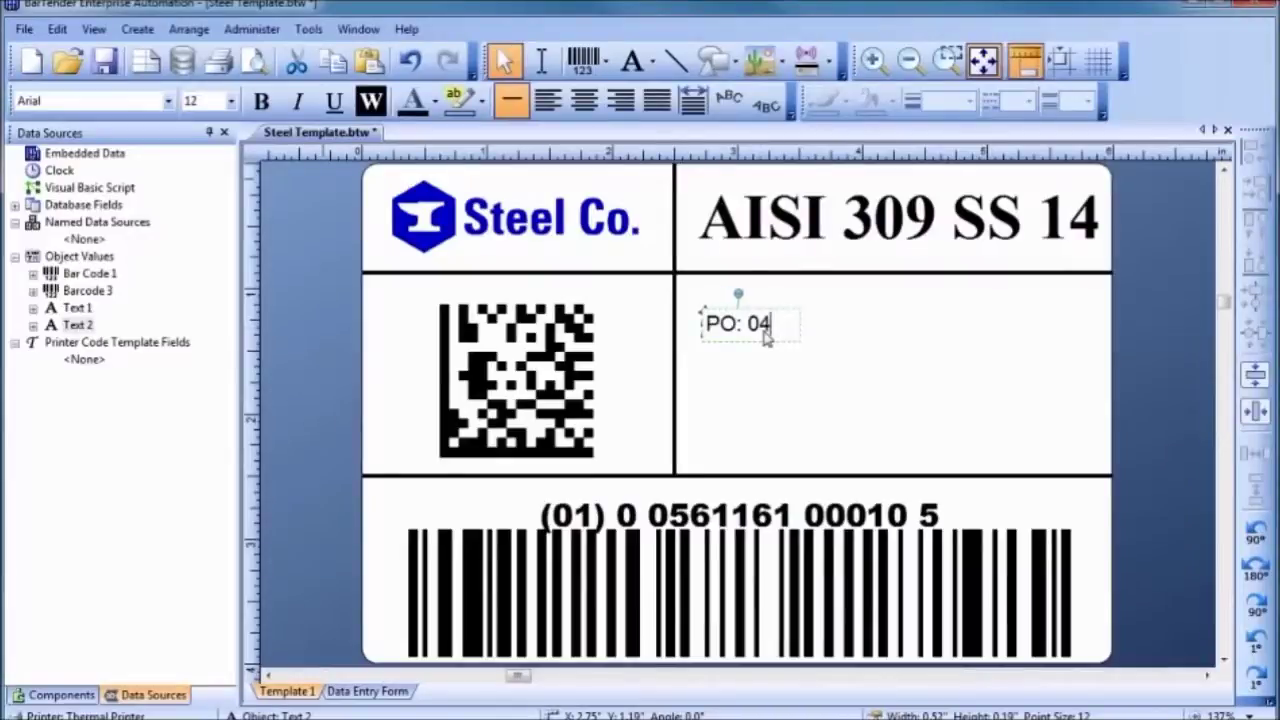
{"action": "type", "text": "33124568"}
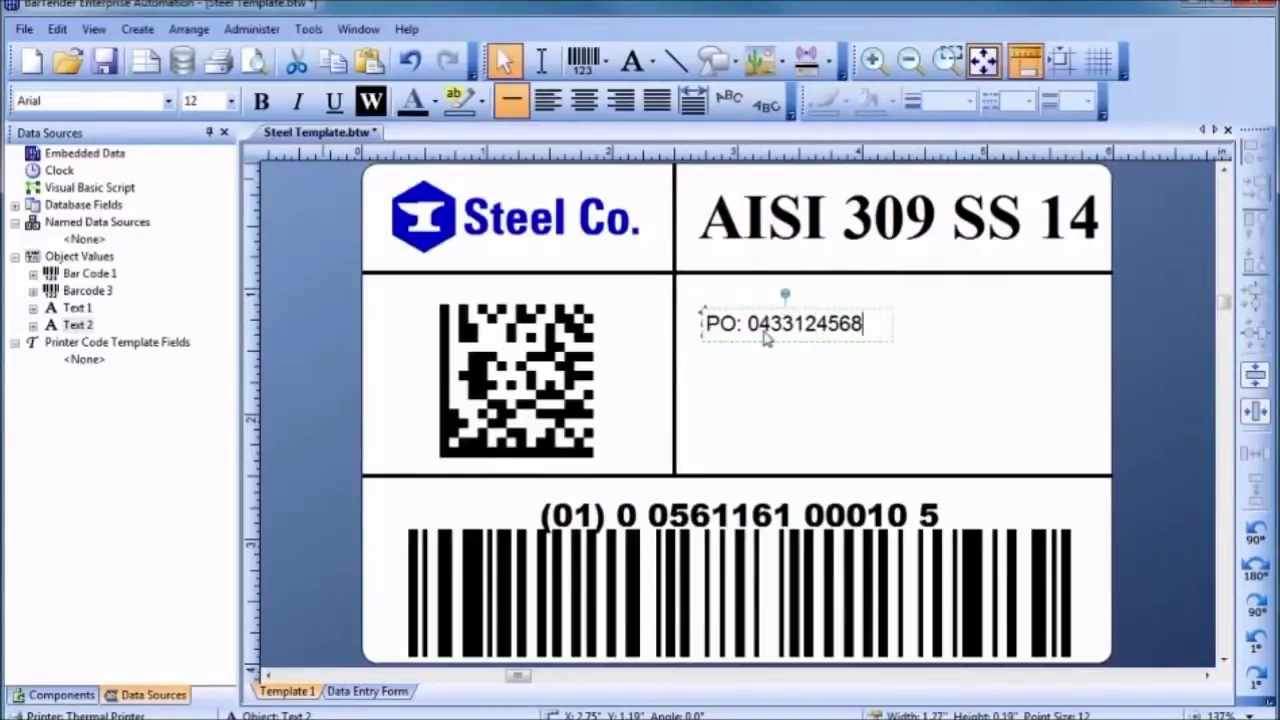
{"action": "key", "text": "Escape"}
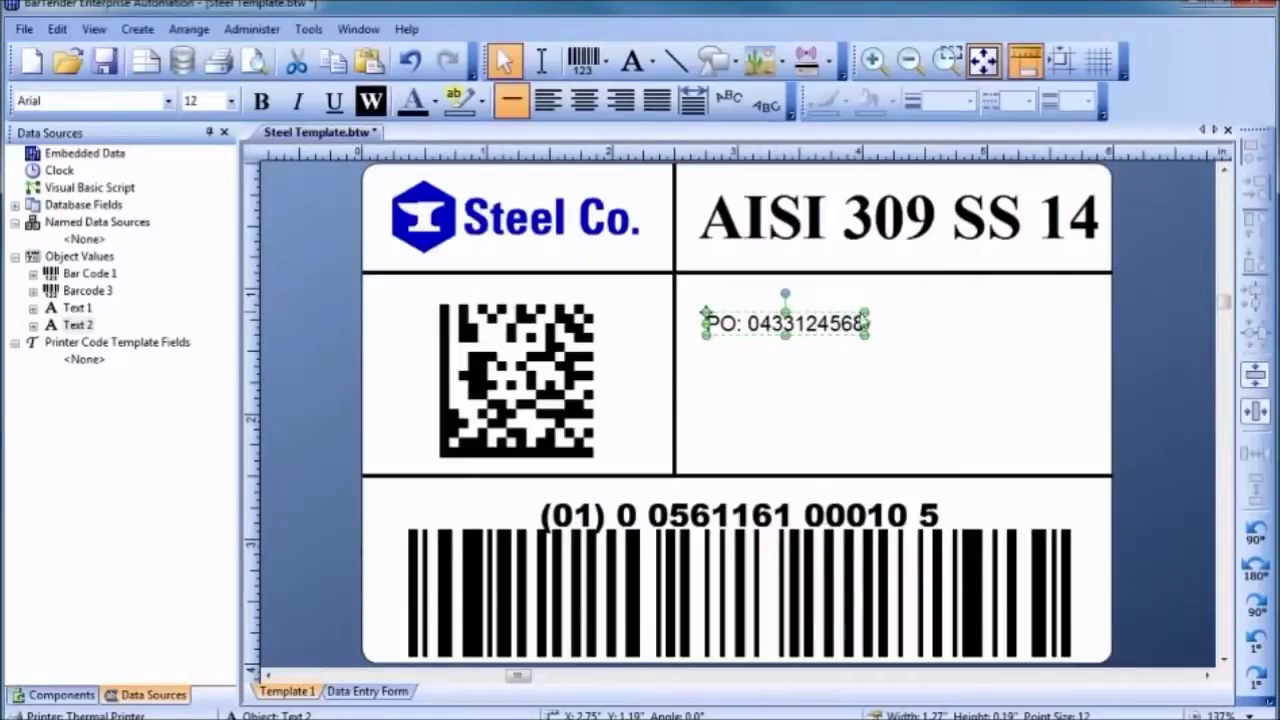
- Enlarge the PO text to about 27.5 pt across the cell and shift it slightly right
{"action": "left_click_drag", "start_coordinate": [870, 307], "coordinate": [1066, 281]}
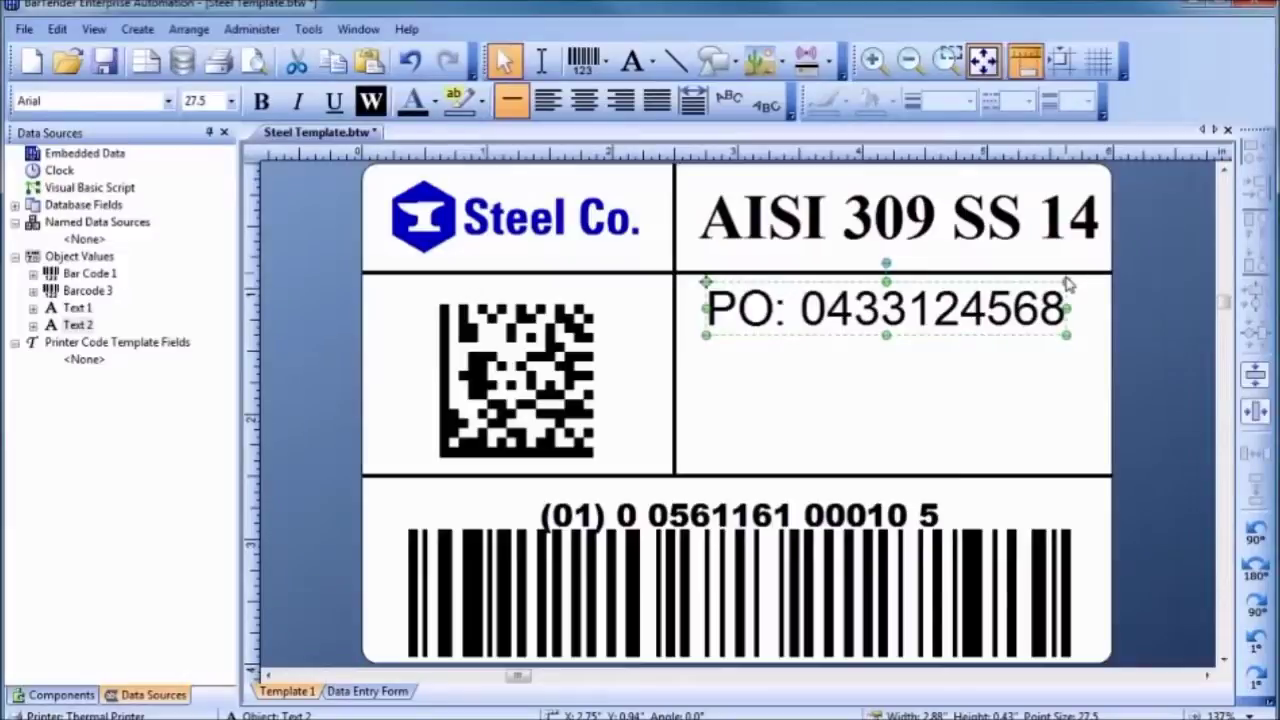
{"action": "left_click_drag", "start_coordinate": [877, 309], "coordinate": [892, 310]}
{"action": "left_click", "coordinate": [890, 366]}
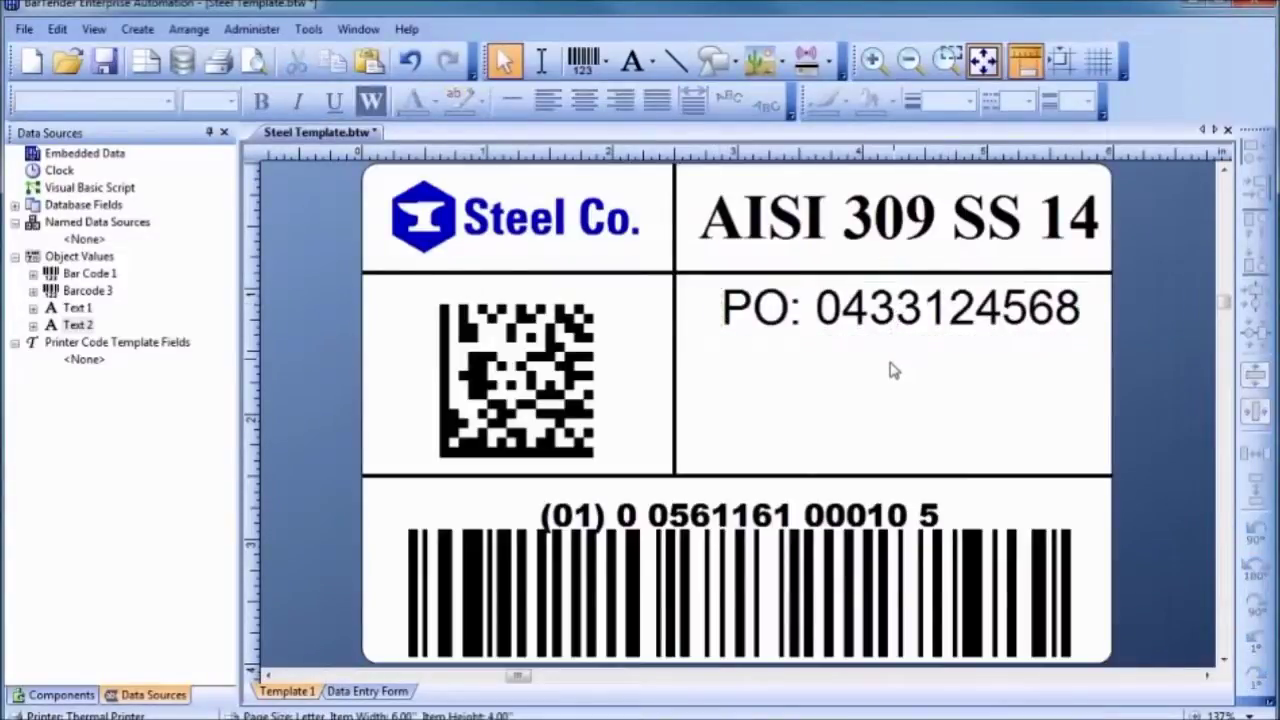
- Place a small single-line 'GTIN' caption above the barcode's left end, nudged toward the edge
{"action": "left_click", "coordinate": [634, 66]}
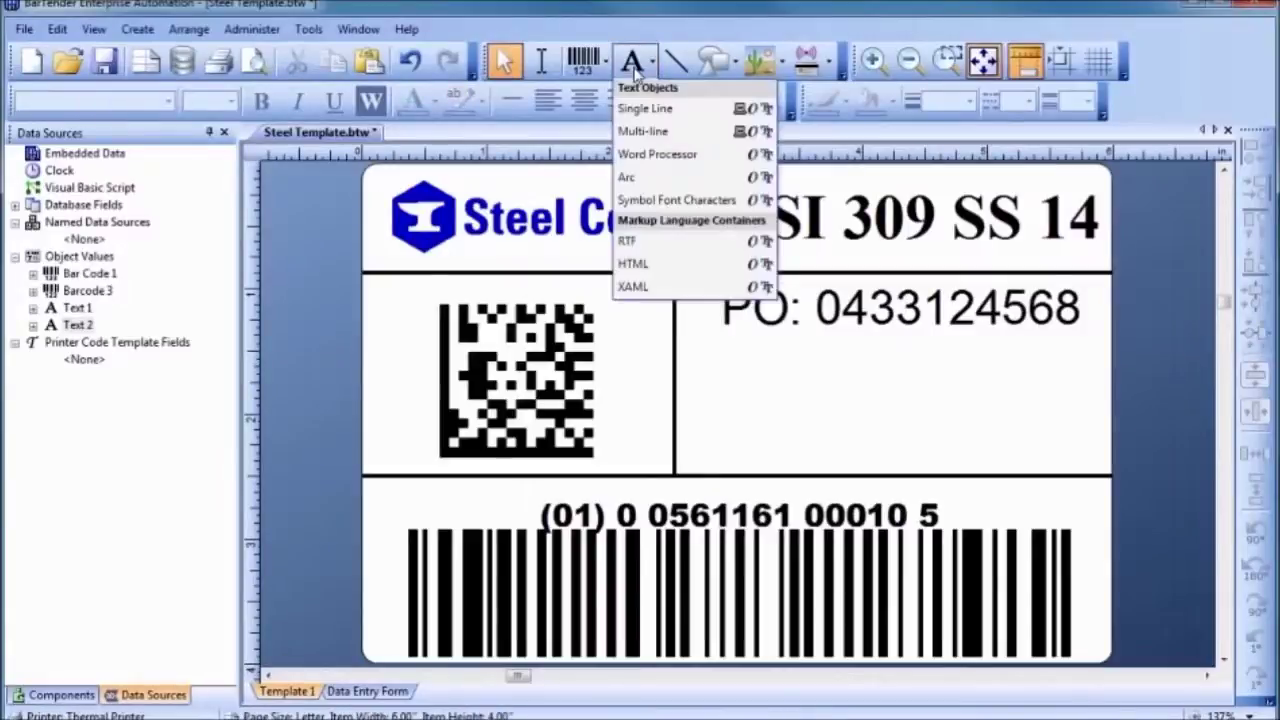
{"action": "left_click", "coordinate": [640, 109]}
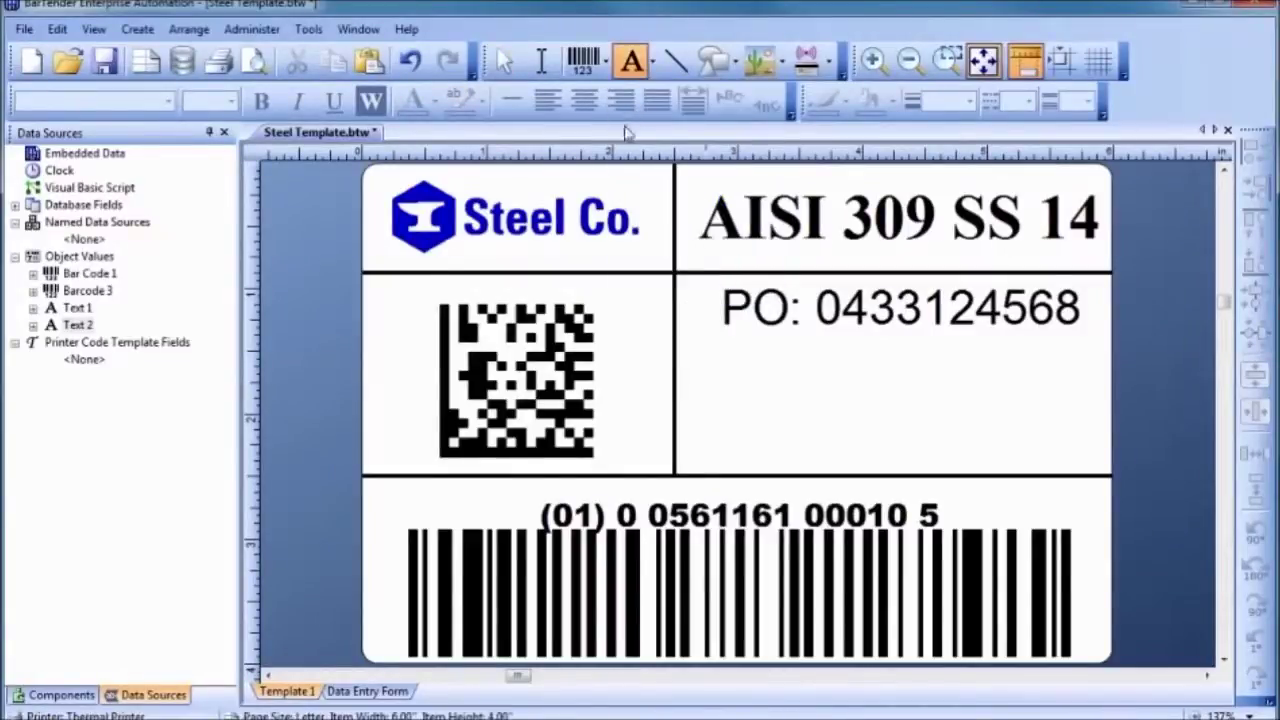
{"action": "left_click", "coordinate": [442, 506]}
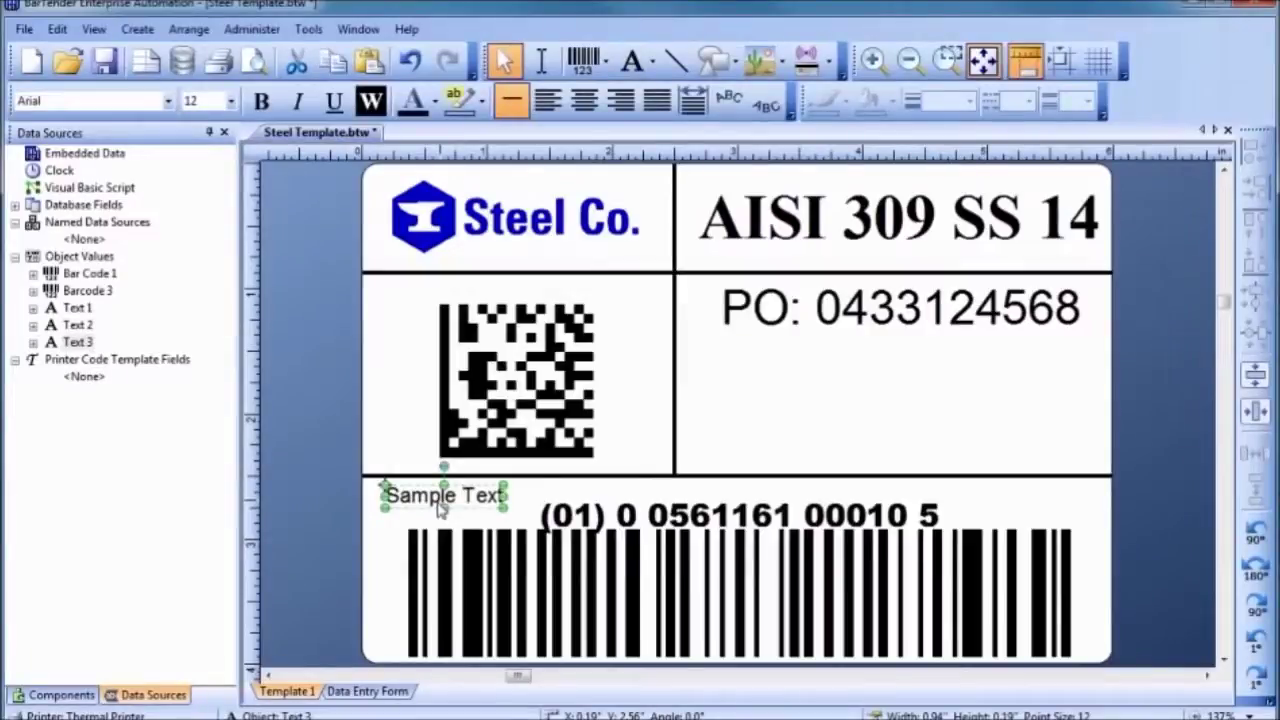
{"action": "double_click", "coordinate": [440, 508]}
{"action": "type", "text": "GTIN"}
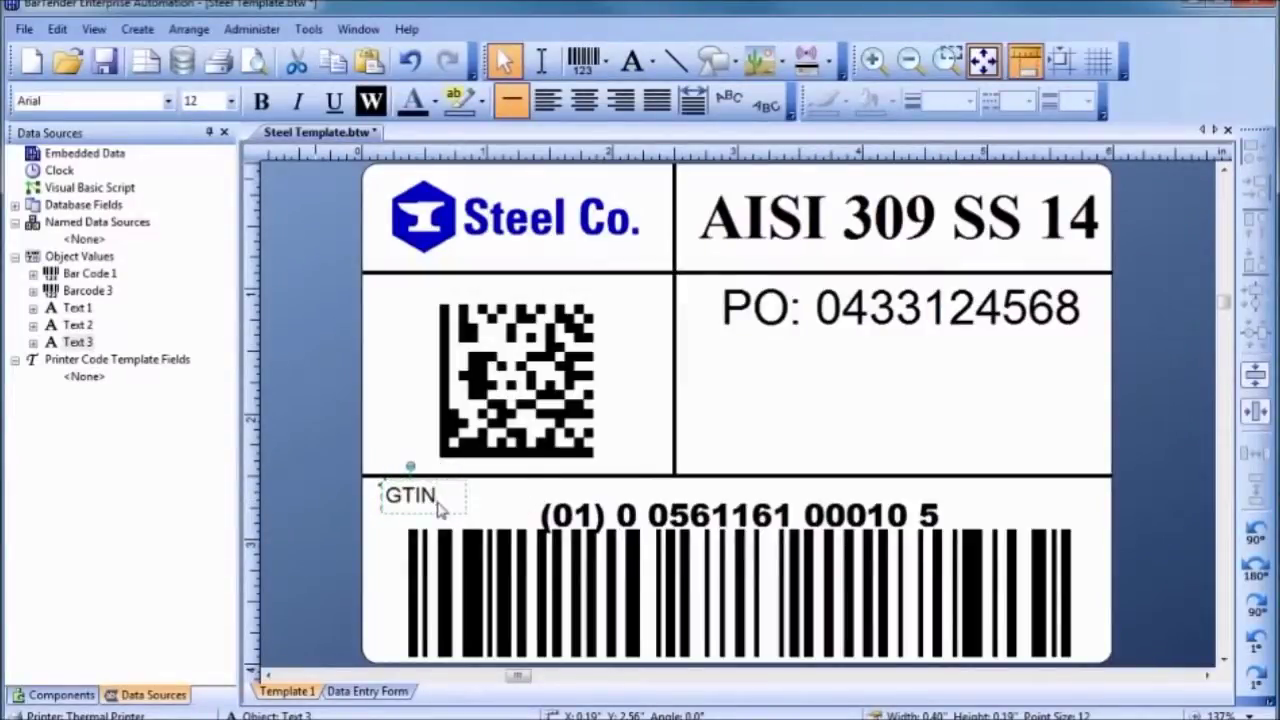
{"action": "key", "text": "Escape"}
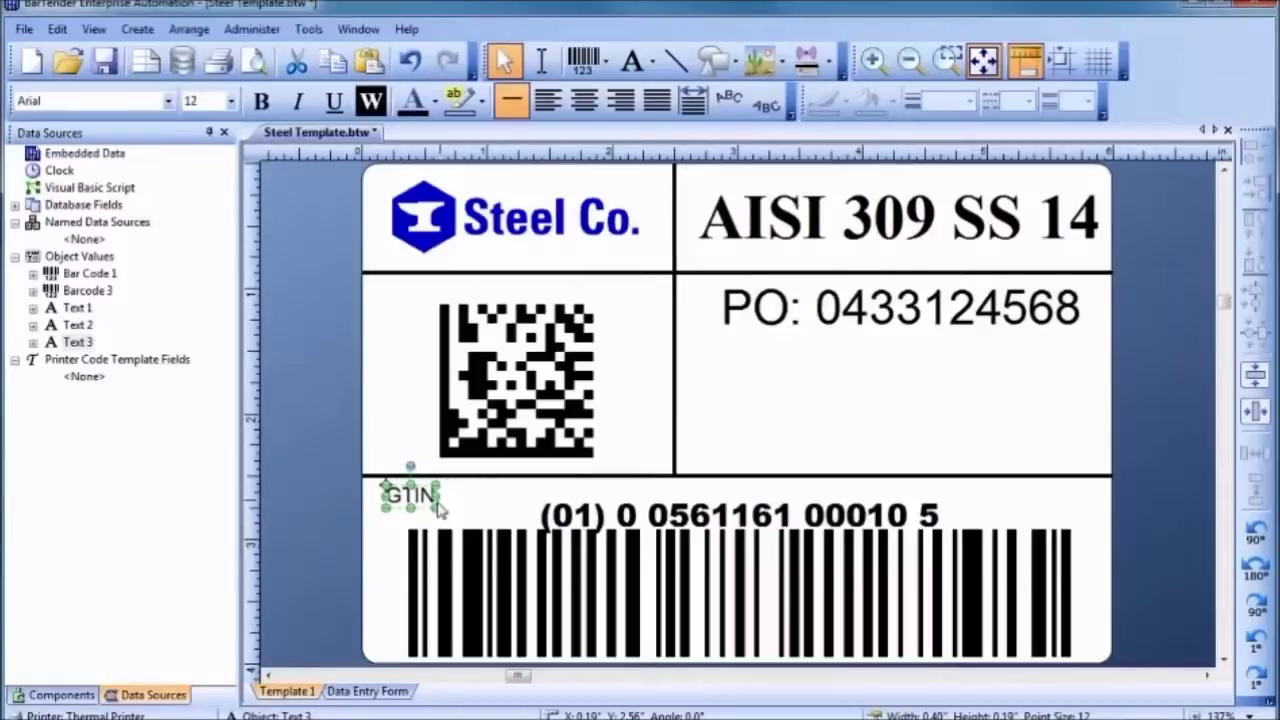
{"action": "left_click_drag", "start_coordinate": [414, 497], "coordinate": [405, 504]}
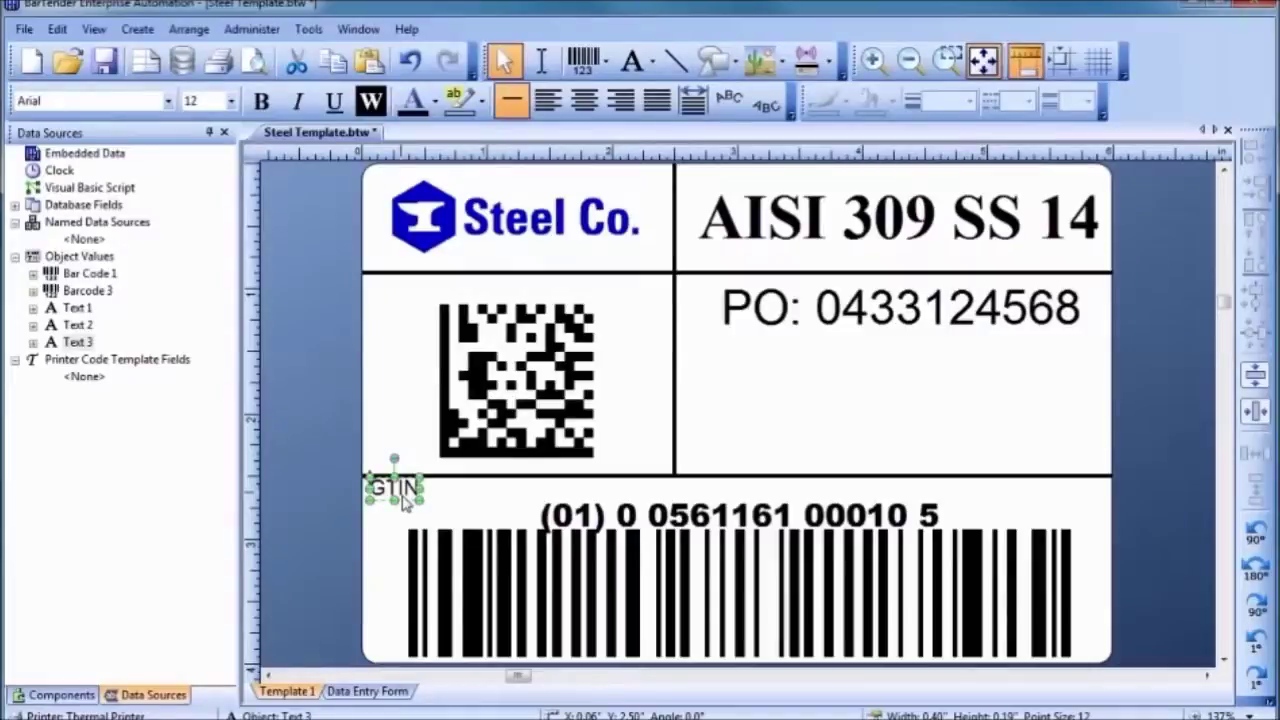
- Copy the GTIN caption above the Data Matrix and change it to 'PRODUCT INFO'
{"action": "left_click_drag", "start_coordinate": [405, 503], "coordinate": [406, 298]}
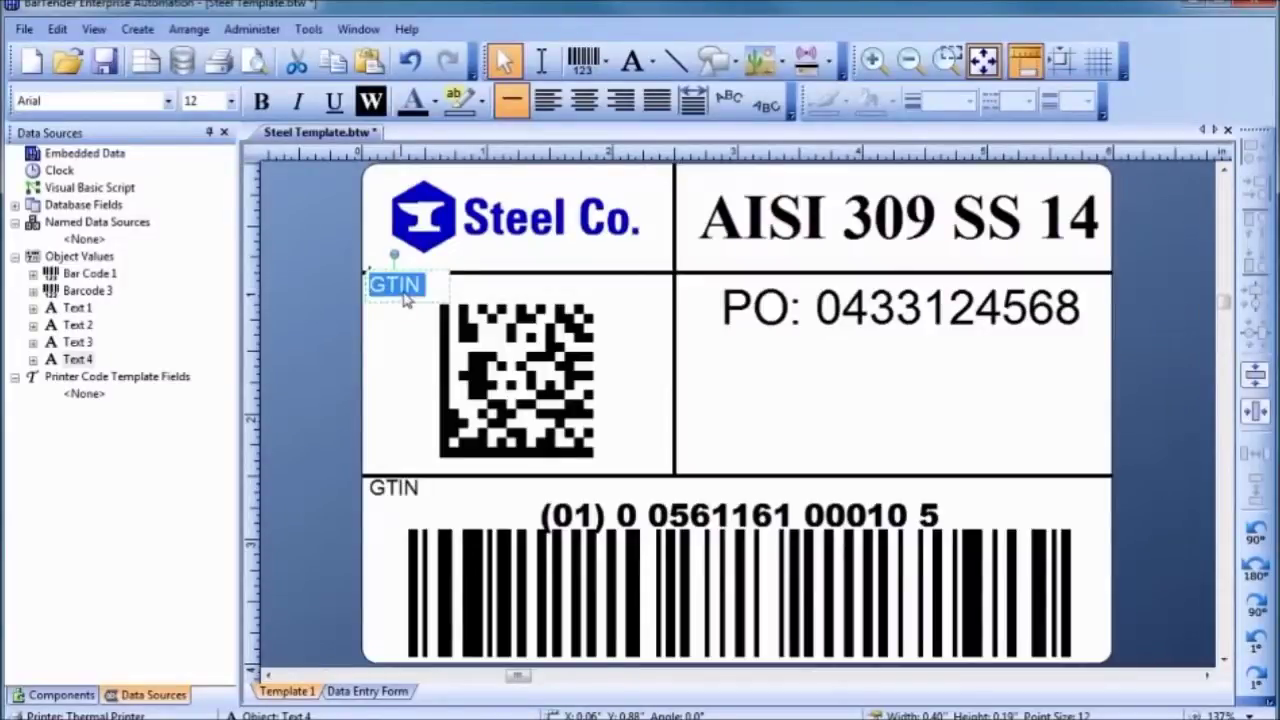
{"action": "type", "text": "PRODUC"}
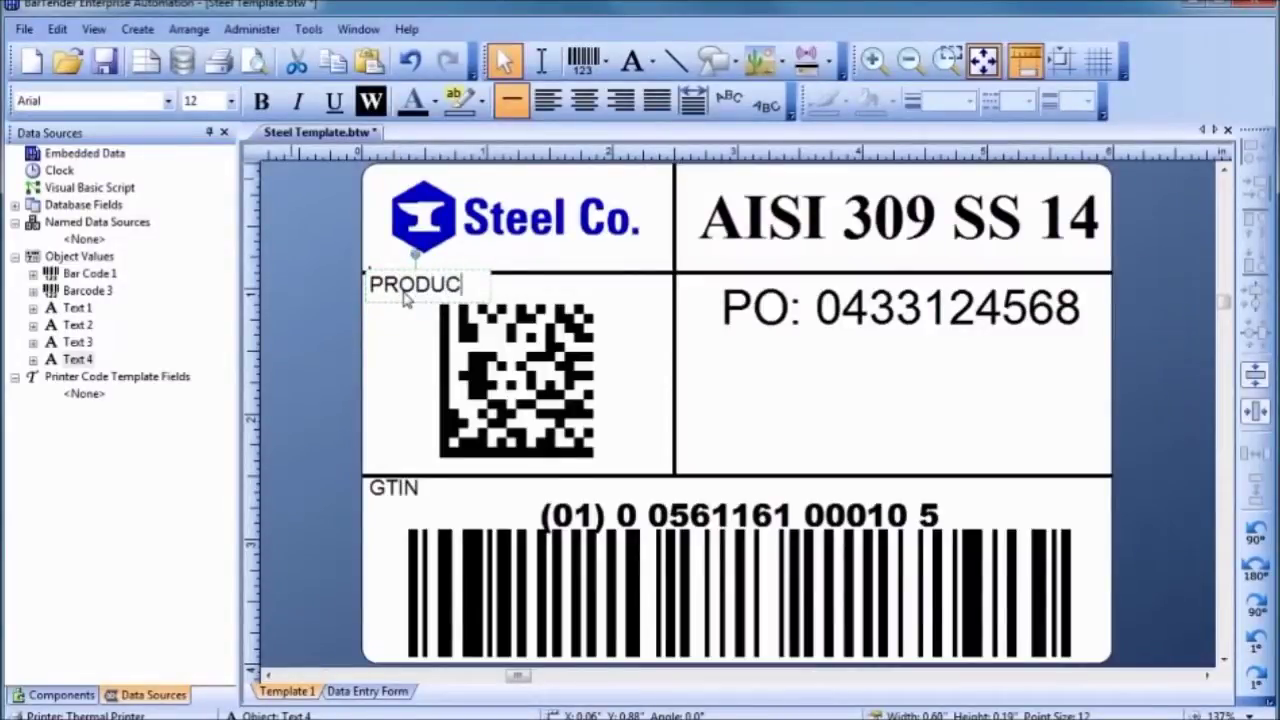
{"action": "type", "text": "T INFO"}
{"action": "key", "text": "Escape"}
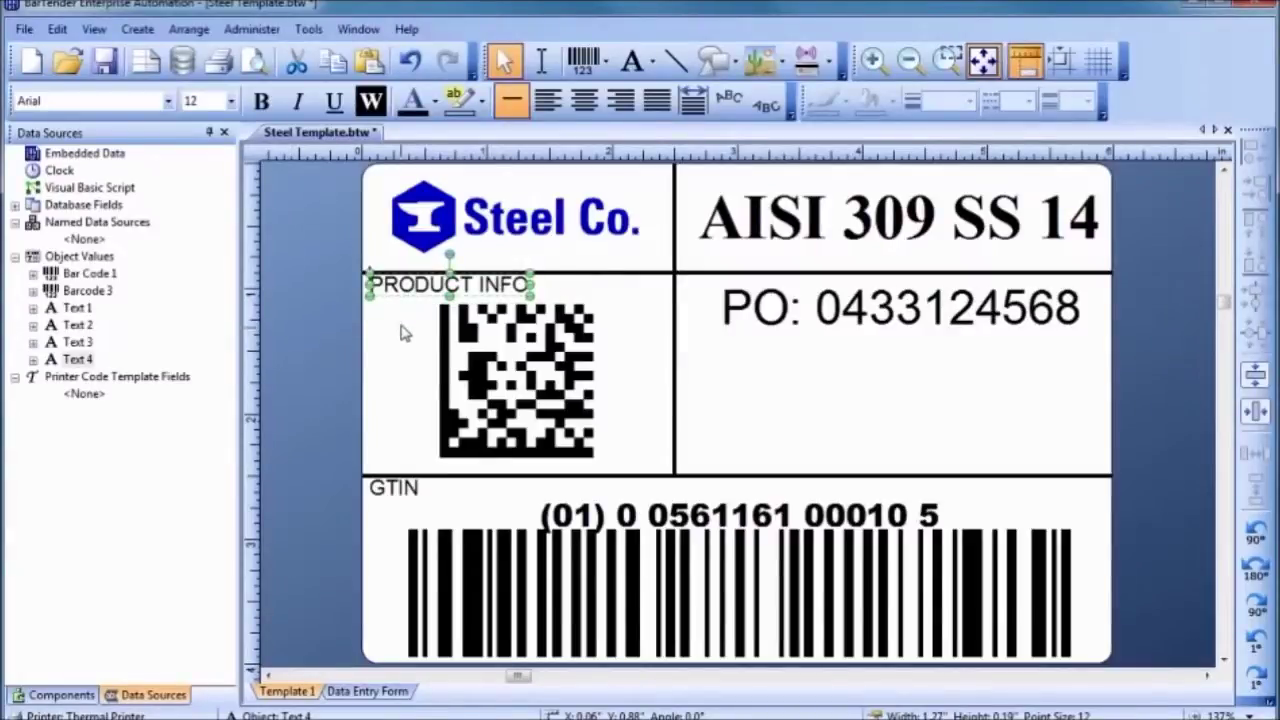
{"action": "left_click", "coordinate": [405, 333]}
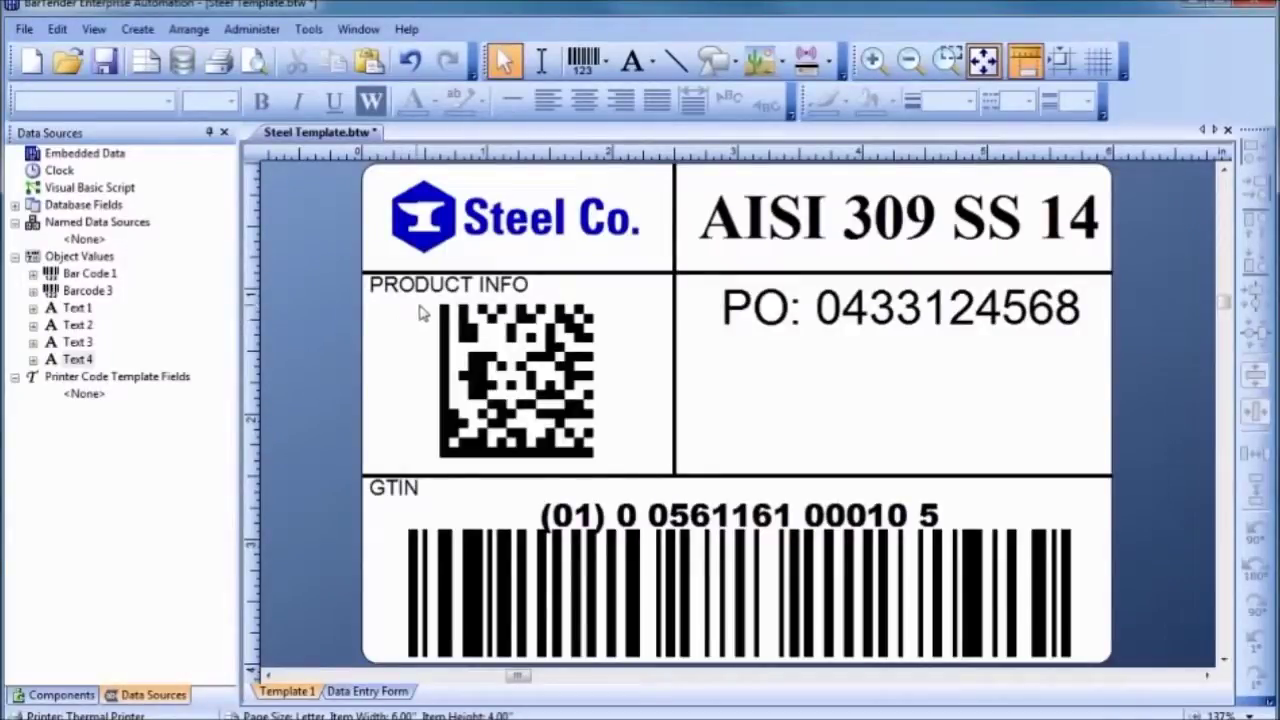
- Insert the steel recycled-material symbol from the Seagull: Recycling v1.0 symbol font
{"action": "left_click", "coordinate": [632, 64]}
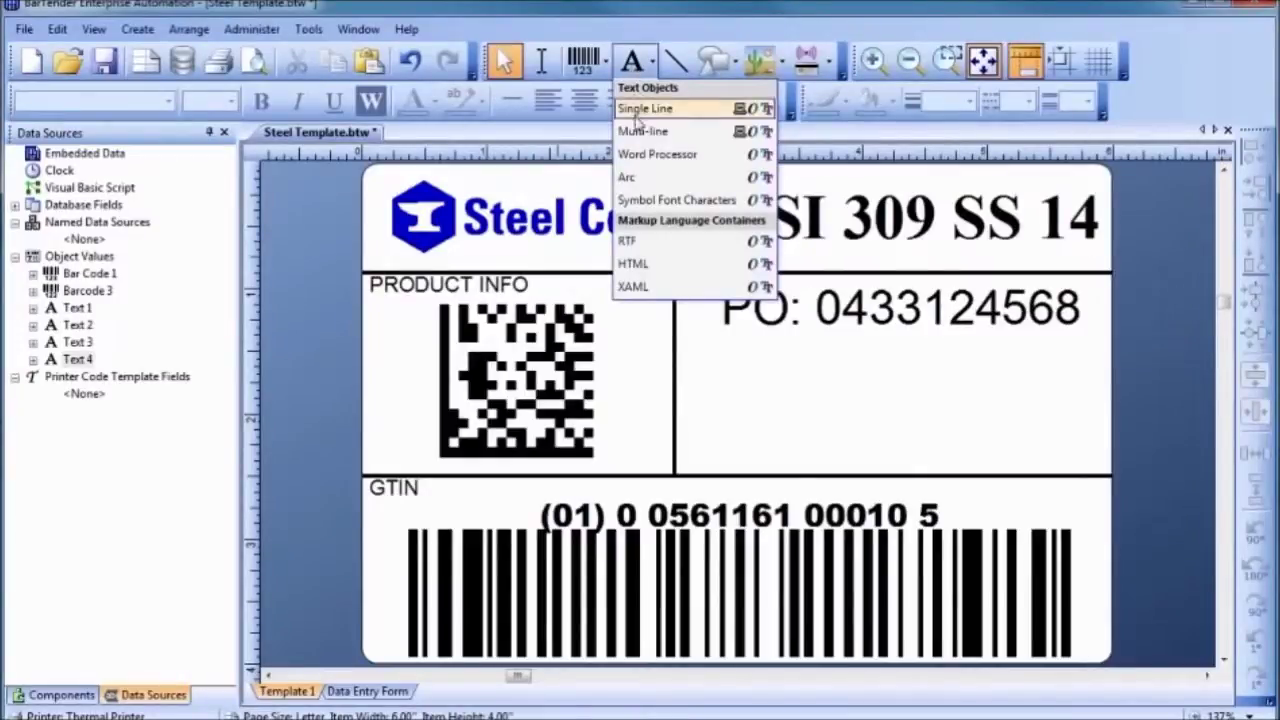
{"action": "left_click", "coordinate": [641, 201]}
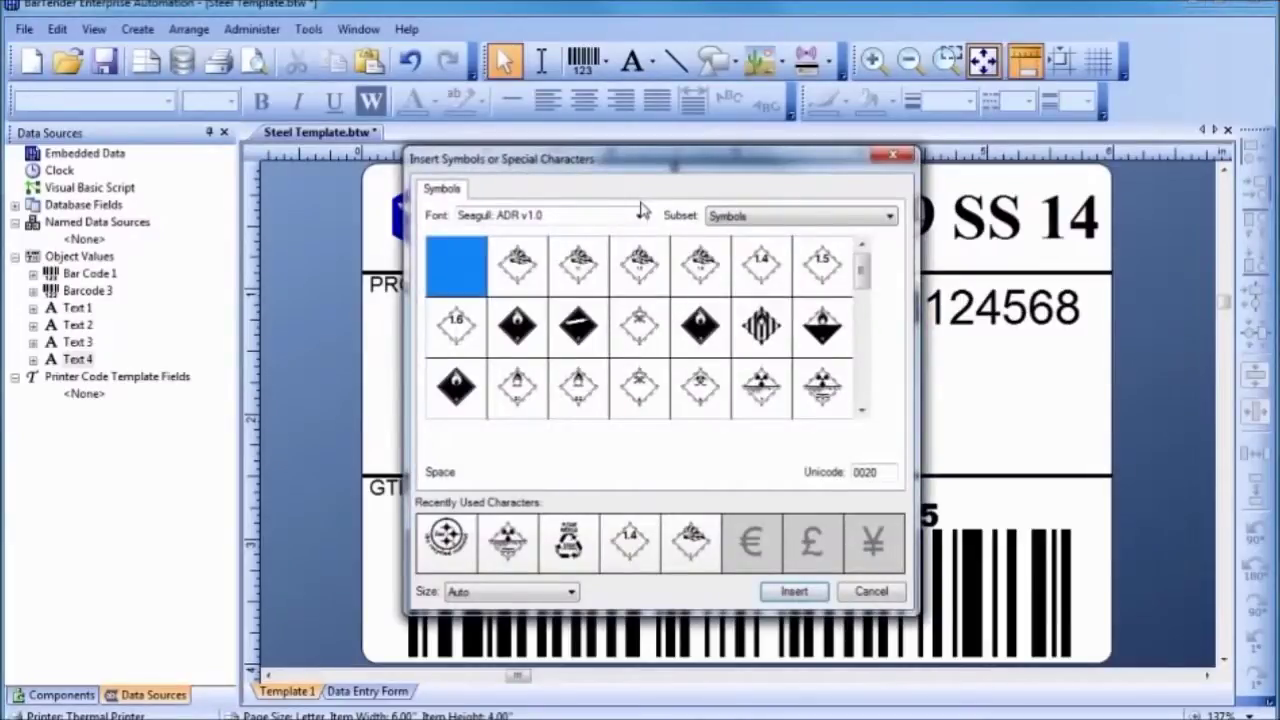
{"action": "left_click", "coordinate": [638, 216]}
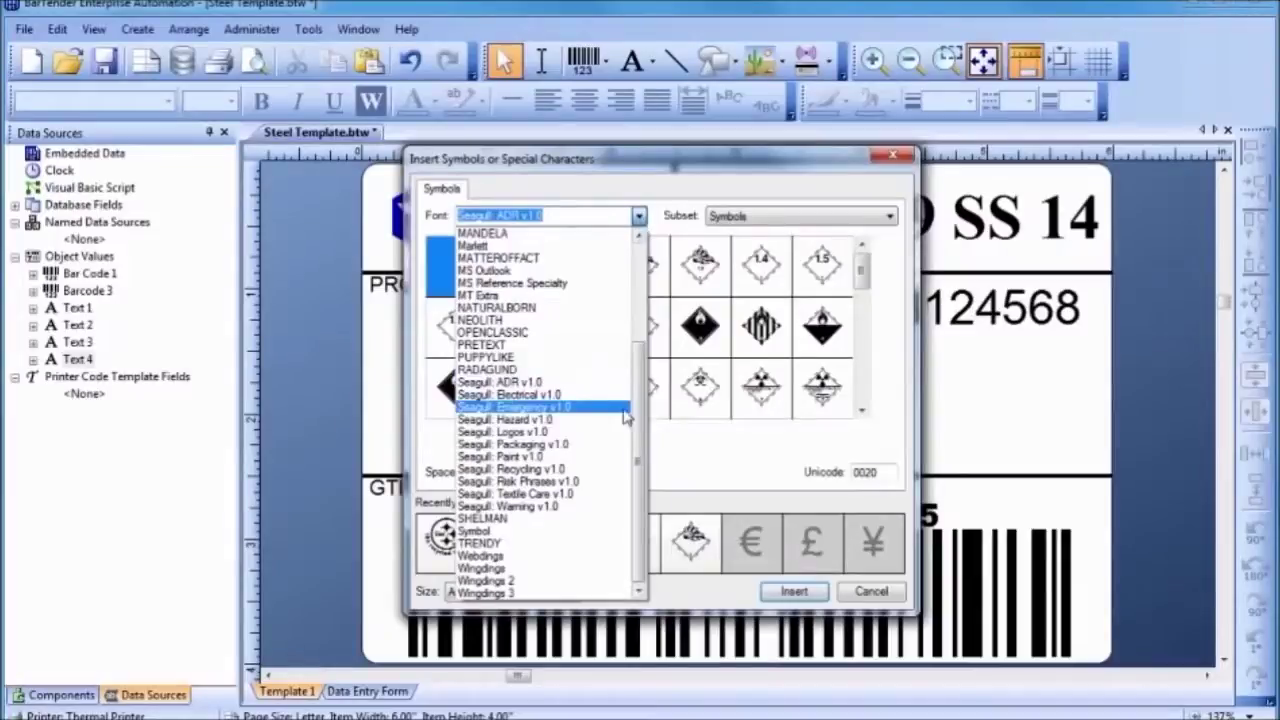
{"action": "left_click", "coordinate": [618, 469]}
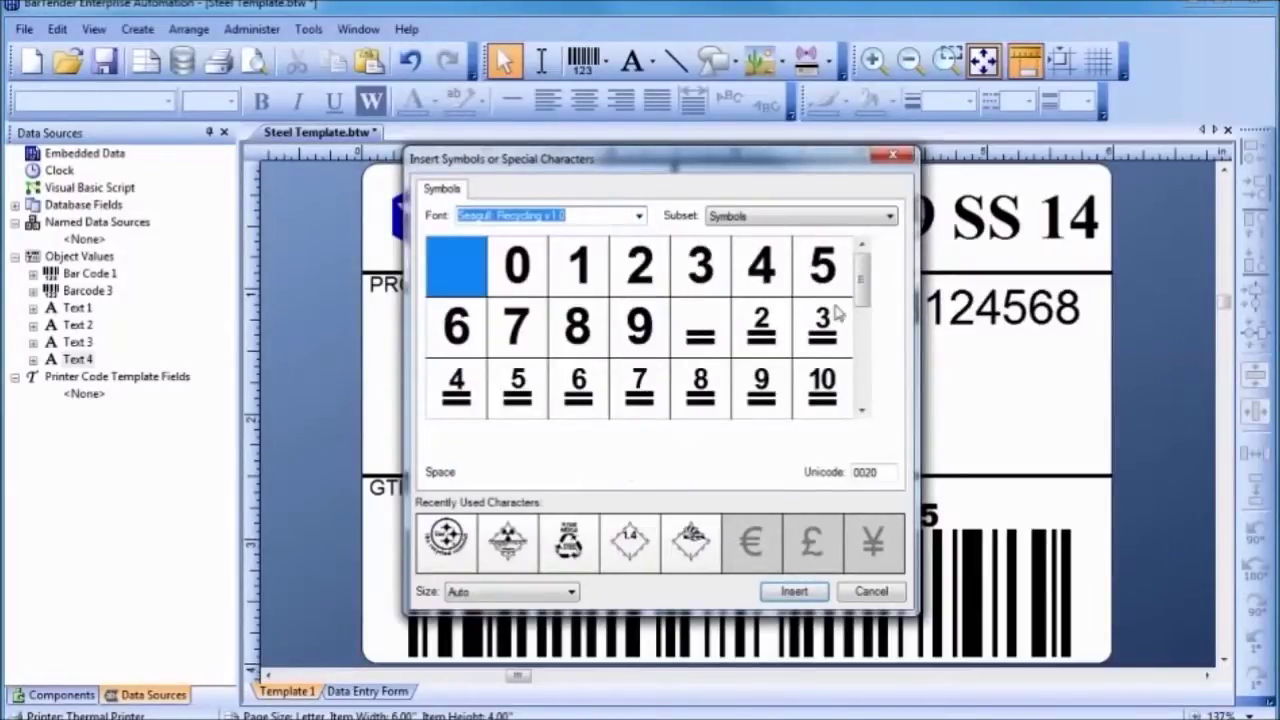
{"action": "left_click", "coordinate": [862, 292]}
{"action": "left_click_drag", "start_coordinate": [862, 292], "coordinate": [866, 355]}
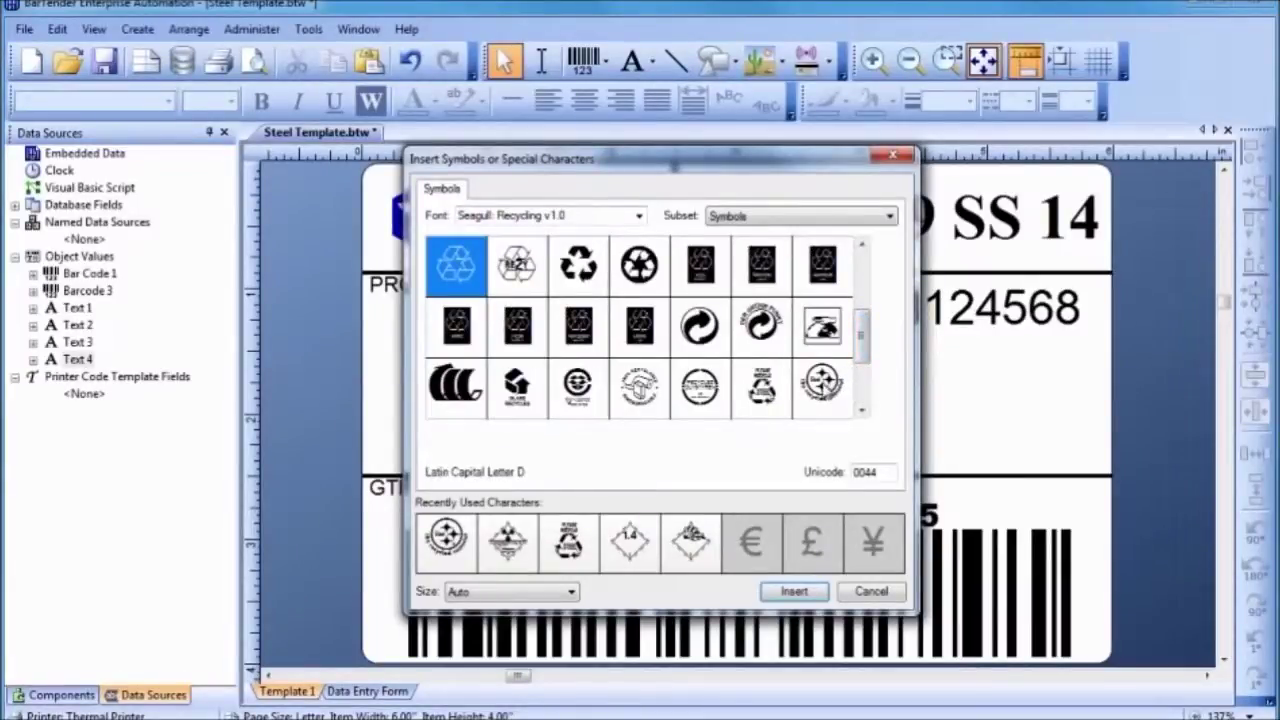
{"action": "double_click", "coordinate": [822, 386]}
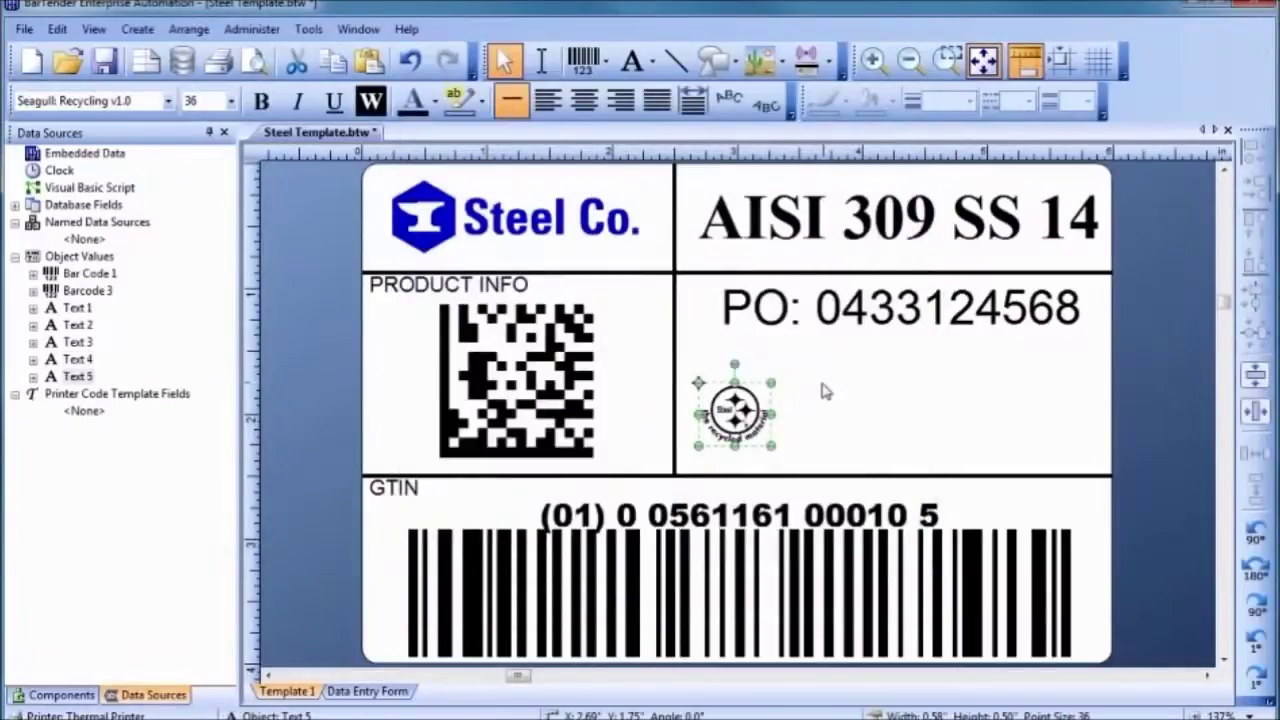
- Enlarge the recycling symbol and move it beneath the PO number
{"action": "left_click_drag", "start_coordinate": [771, 383], "coordinate": [832, 300]}
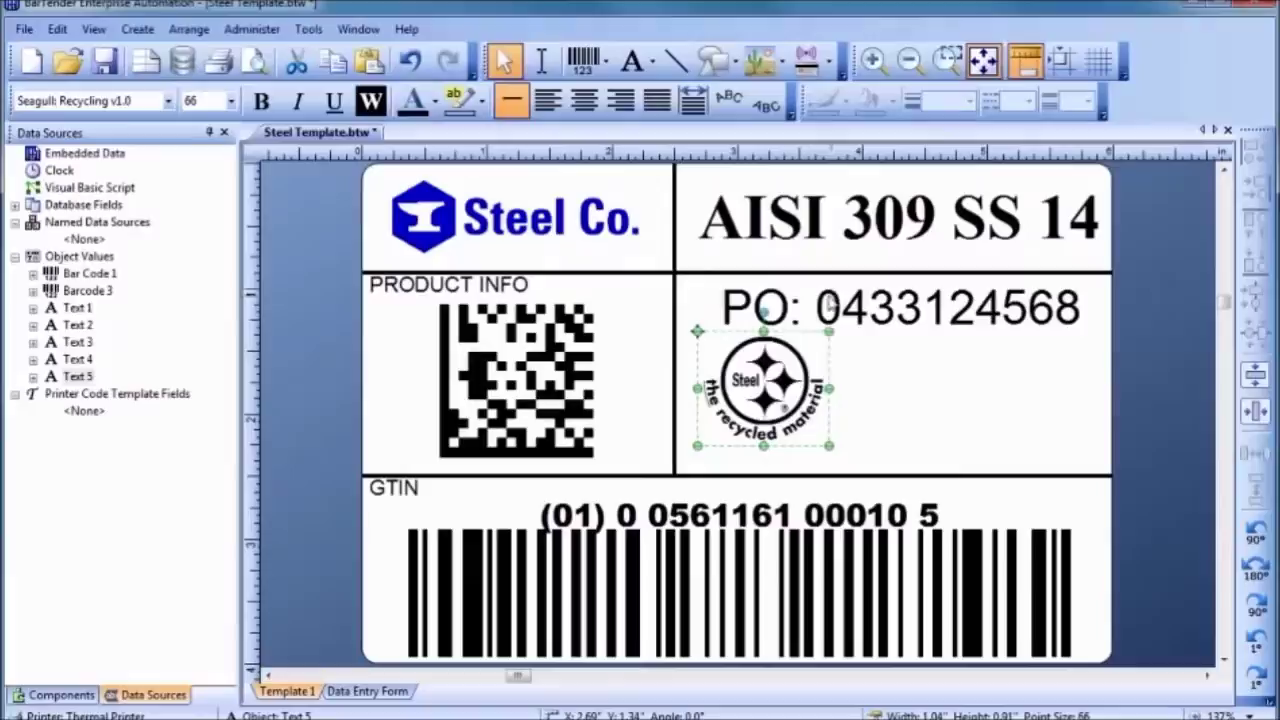
{"action": "left_click_drag", "start_coordinate": [772, 380], "coordinate": [760, 395]}
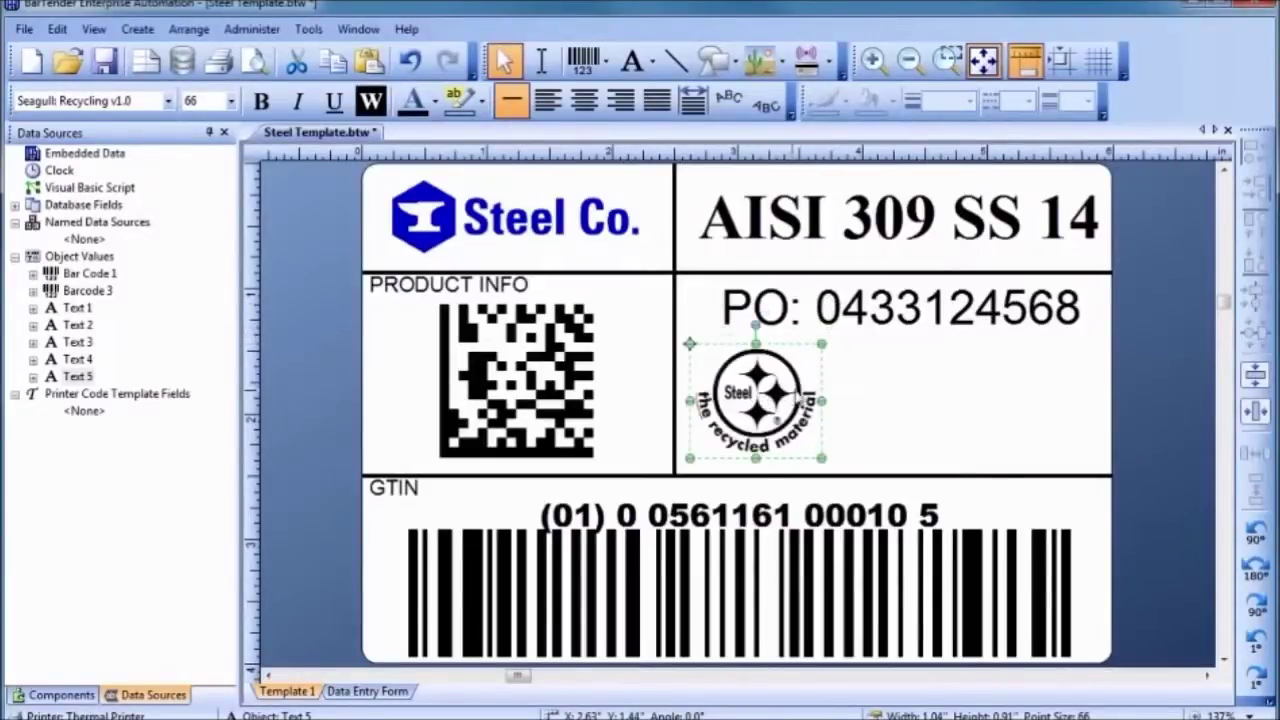
{"action": "left_click", "coordinate": [843, 393]}
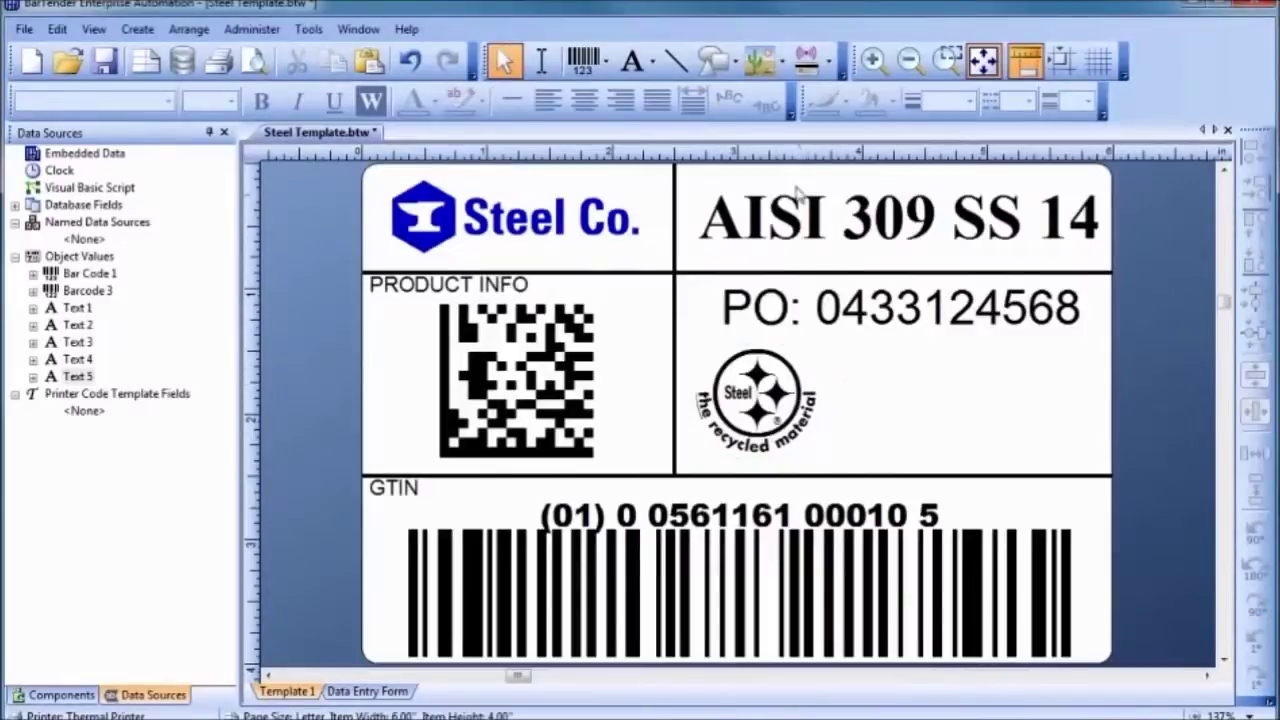
{"action": "left_click", "coordinate": [767, 66]}
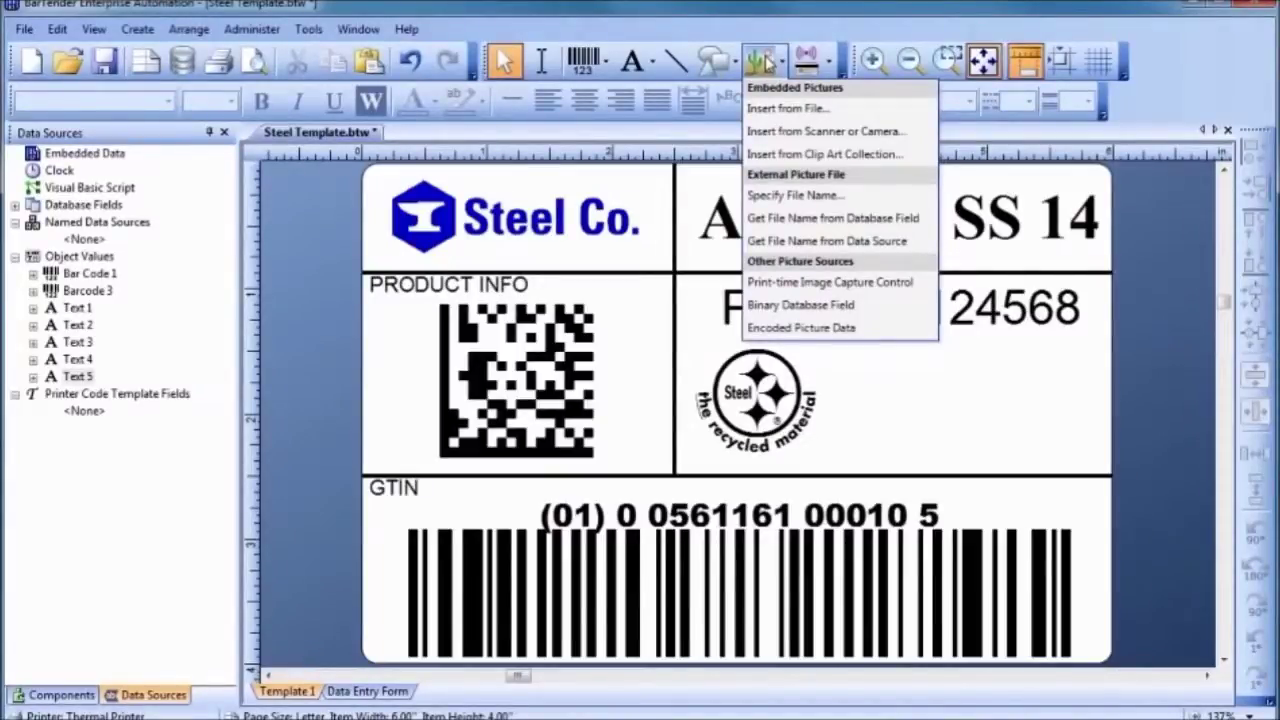
- Insert the first 'Screwdriver' clip-art result beside the recycling symbol
{"action": "left_click", "coordinate": [778, 155]}
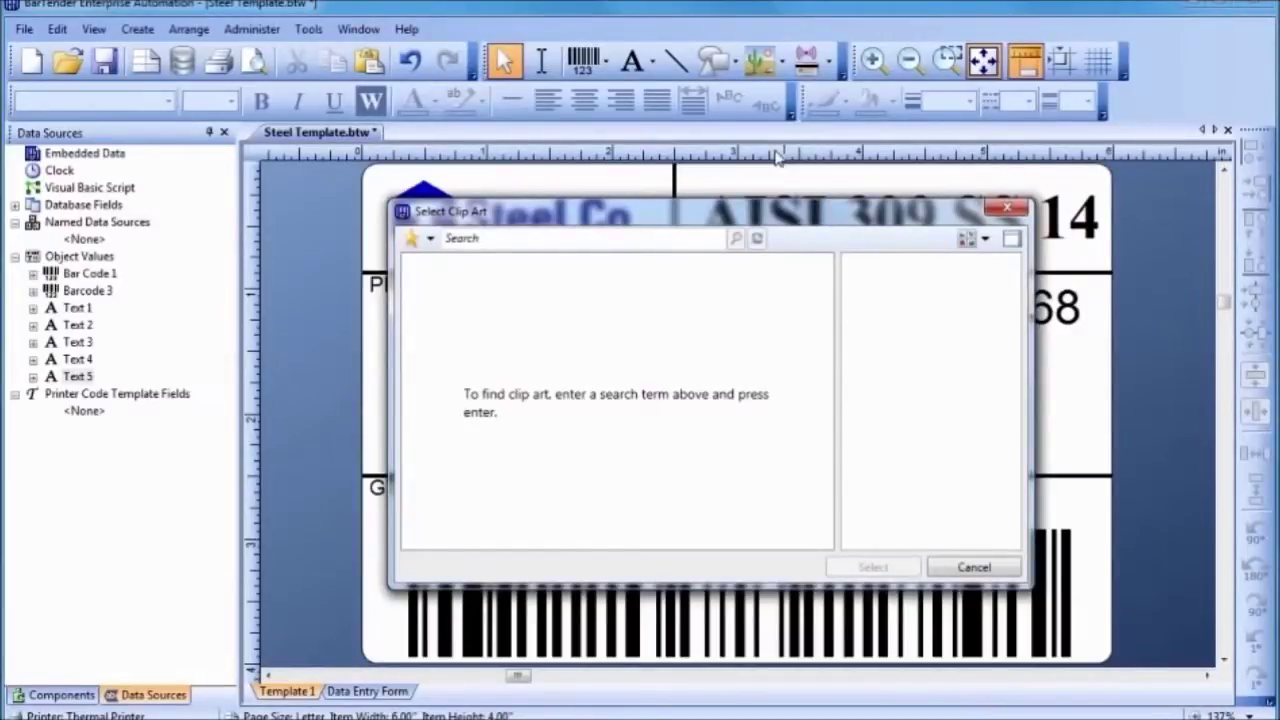
{"action": "left_click", "coordinate": [621, 236]}
{"action": "type", "text": "Screw"}
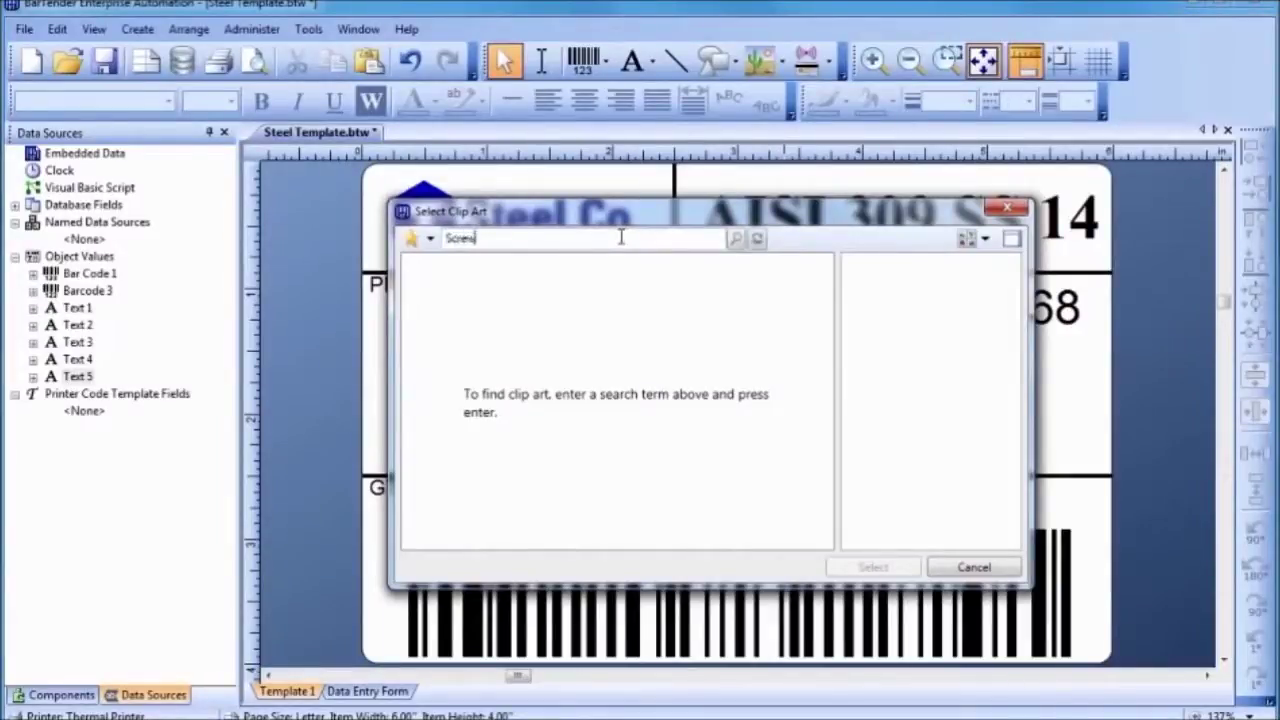
{"action": "type", "text": "driver"}
{"action": "key", "text": "Return"}
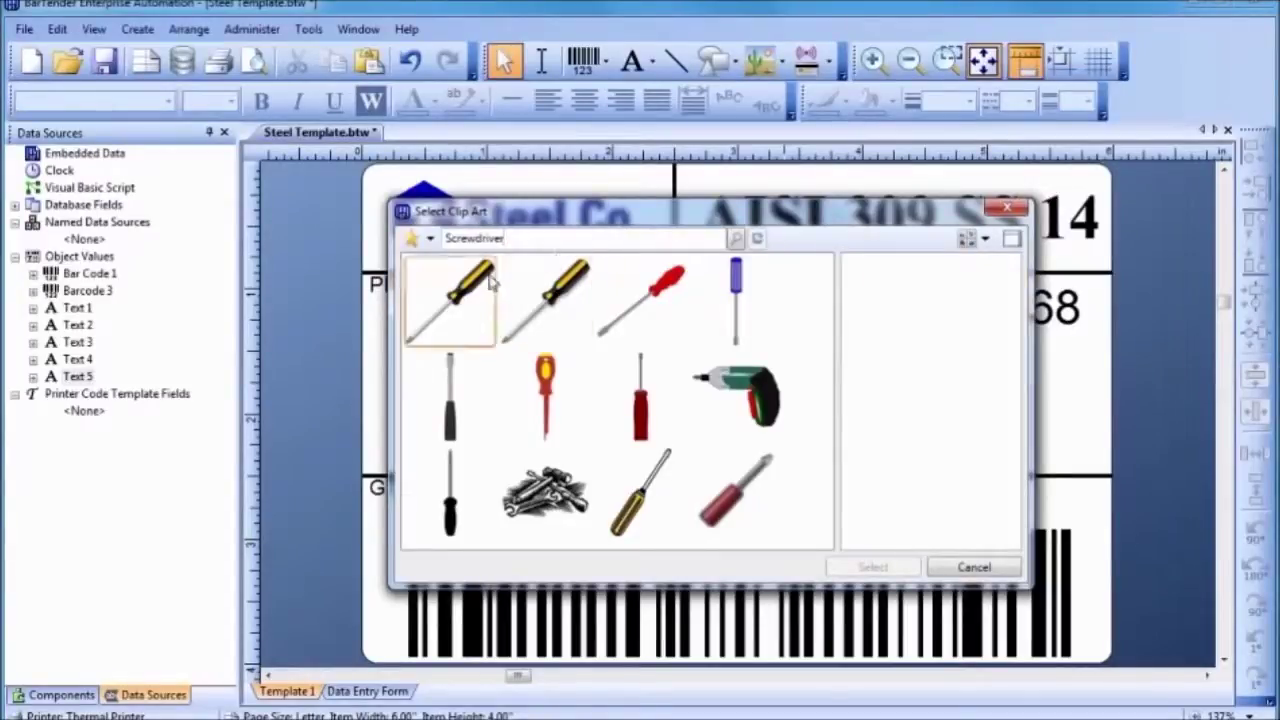
{"action": "left_click", "coordinate": [456, 291]}
{"action": "key", "text": "Return"}
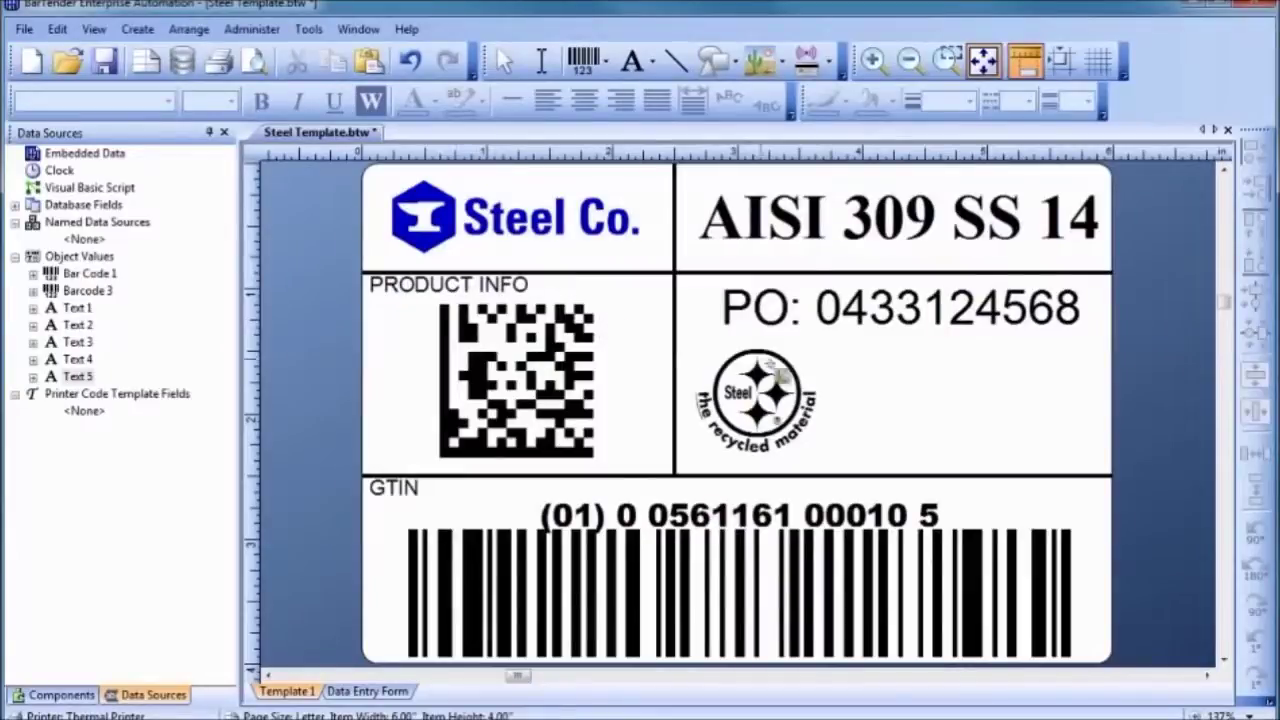
{"action": "left_click", "coordinate": [893, 400]}
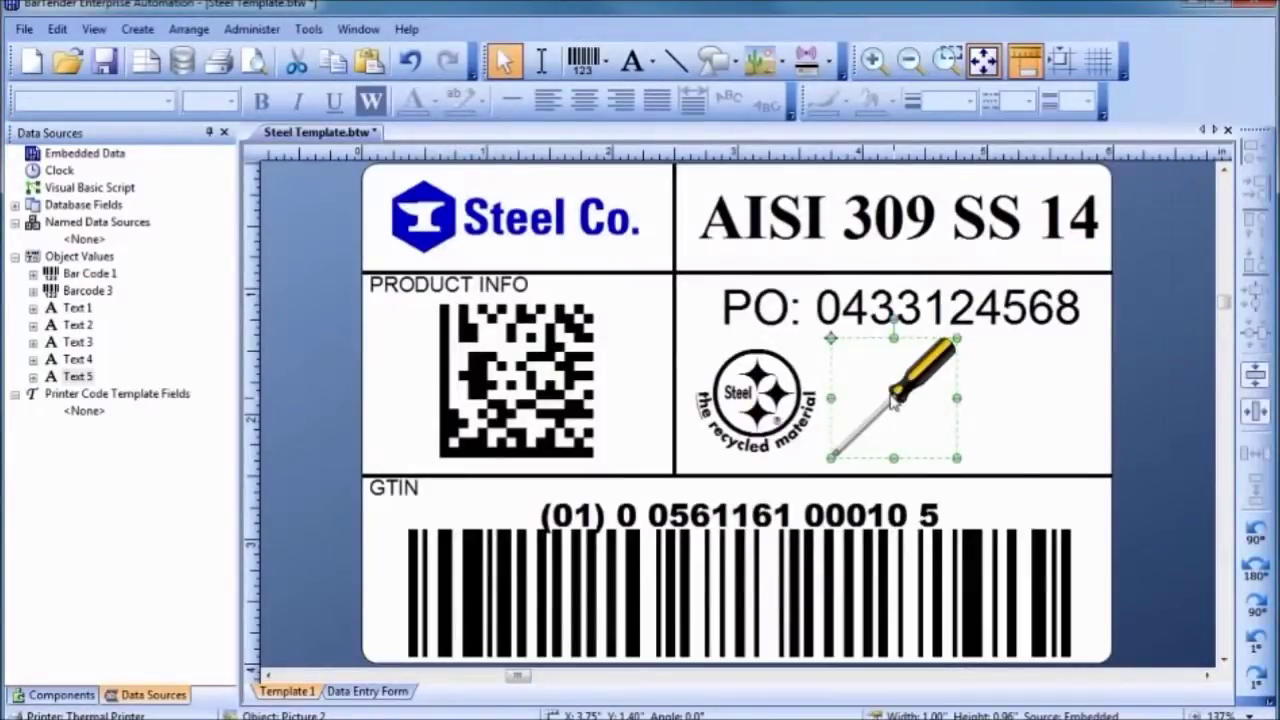
- Shrink the screwdriver picture from its top edge and fit it within the panel
{"action": "left_click_drag", "start_coordinate": [893, 338], "coordinate": [893, 358]}
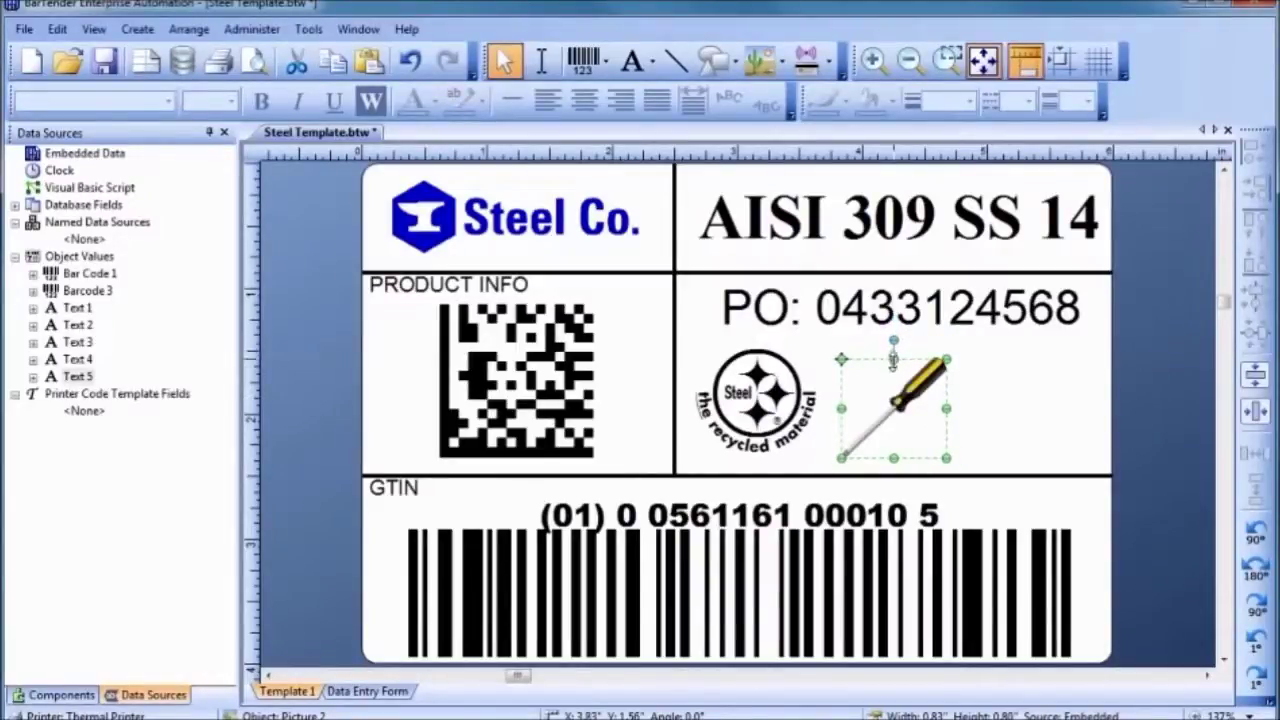
{"action": "left_click_drag", "start_coordinate": [892, 406], "coordinate": [892, 398]}
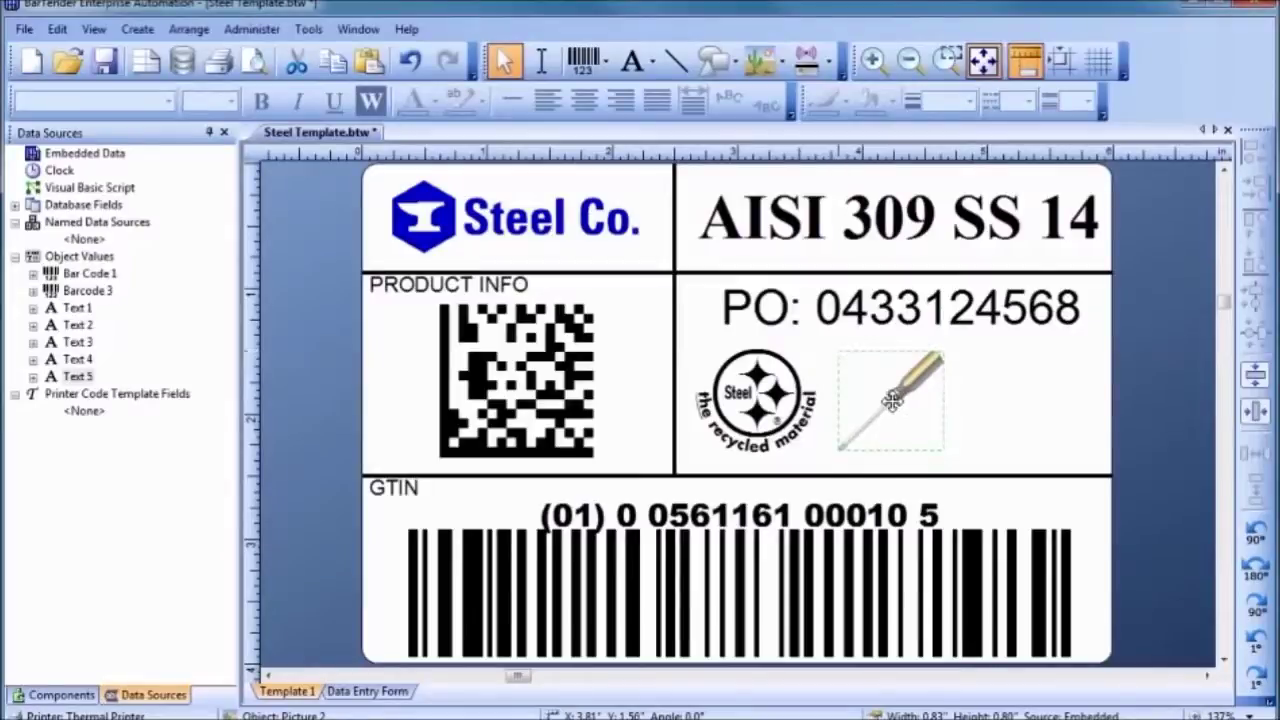
{"action": "left_click", "coordinate": [965, 413]}
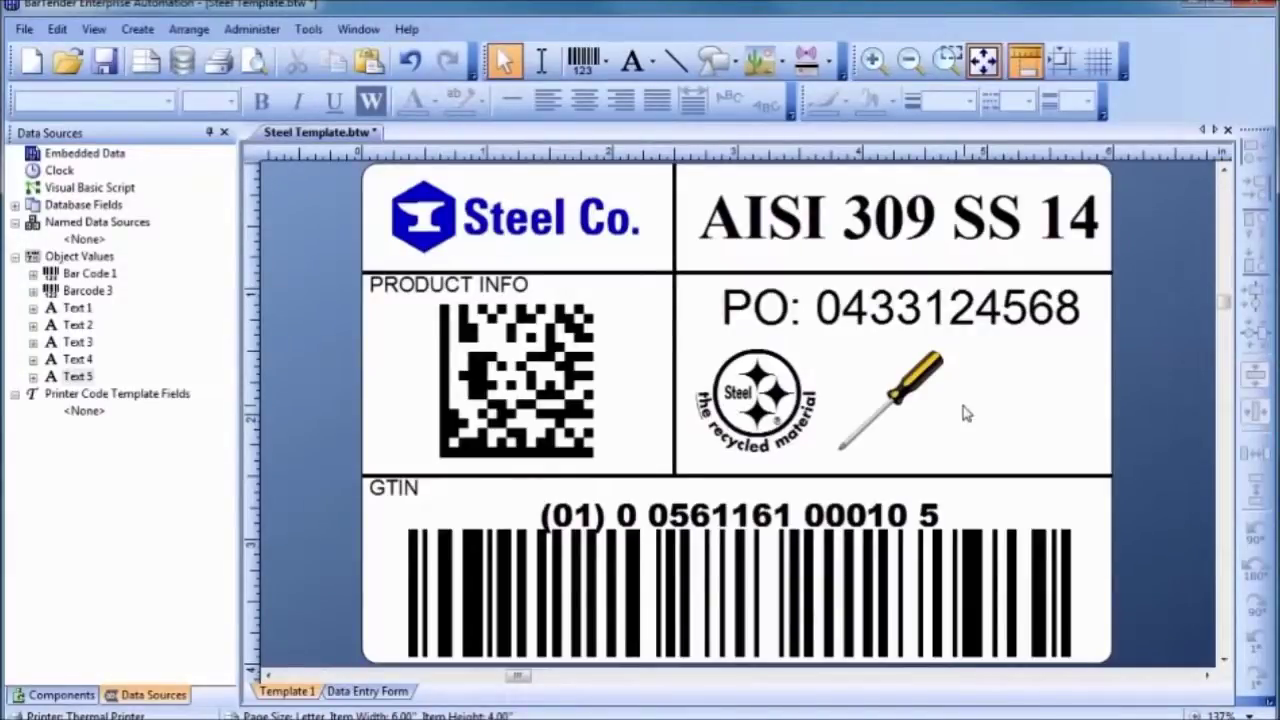
- Place a 1.00" × 1.00" upward block arrow shape to the right of the screwdriver
{"action": "left_click", "coordinate": [712, 63]}
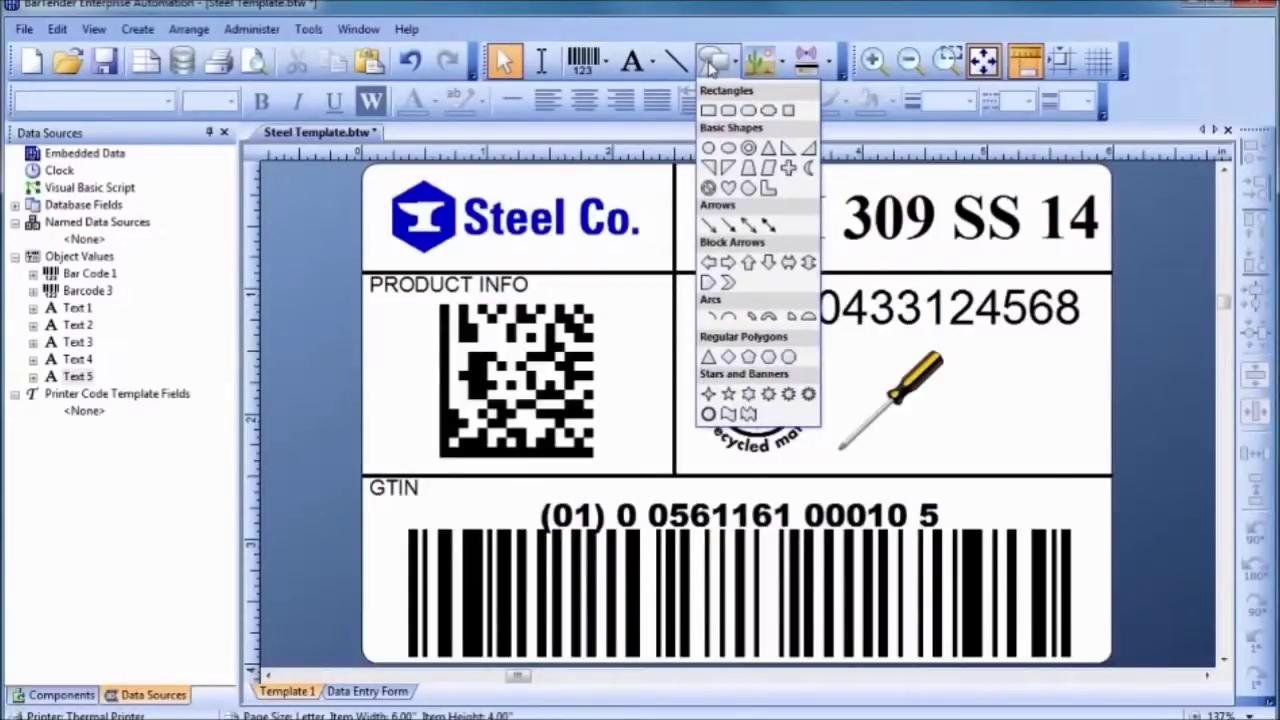
{"action": "left_click", "coordinate": [748, 262]}
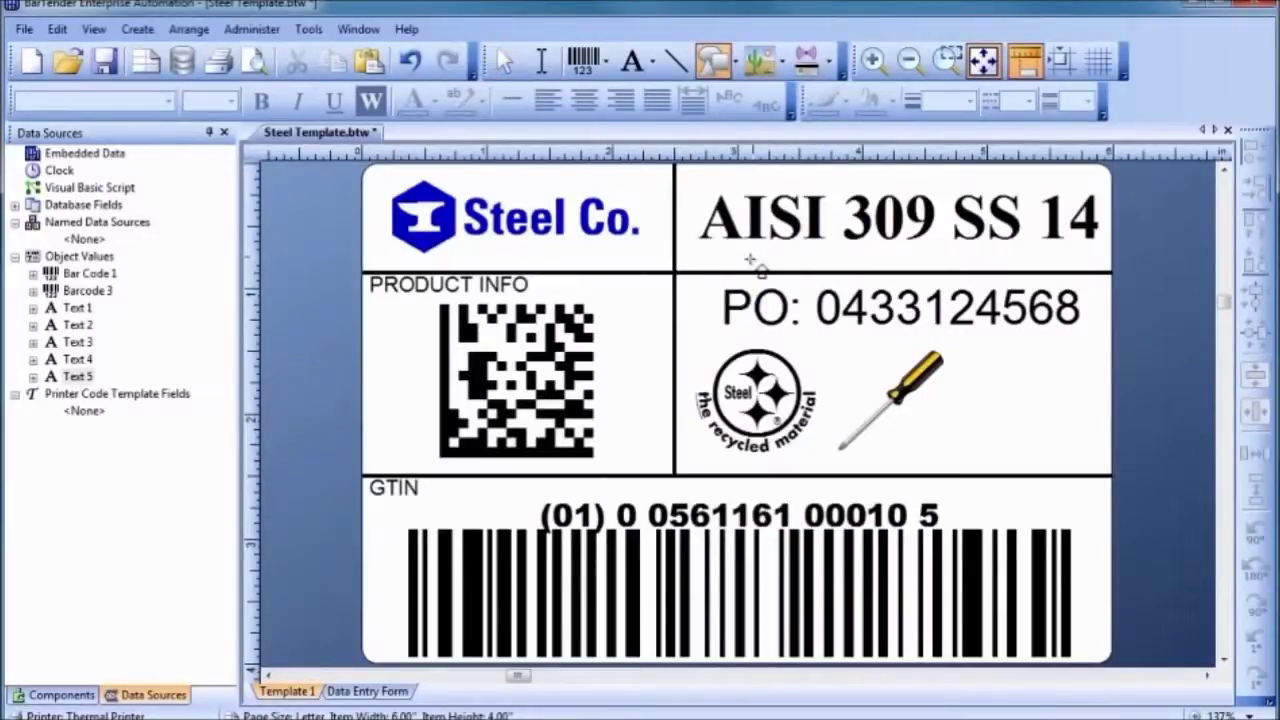
{"action": "left_click", "coordinate": [1023, 400]}
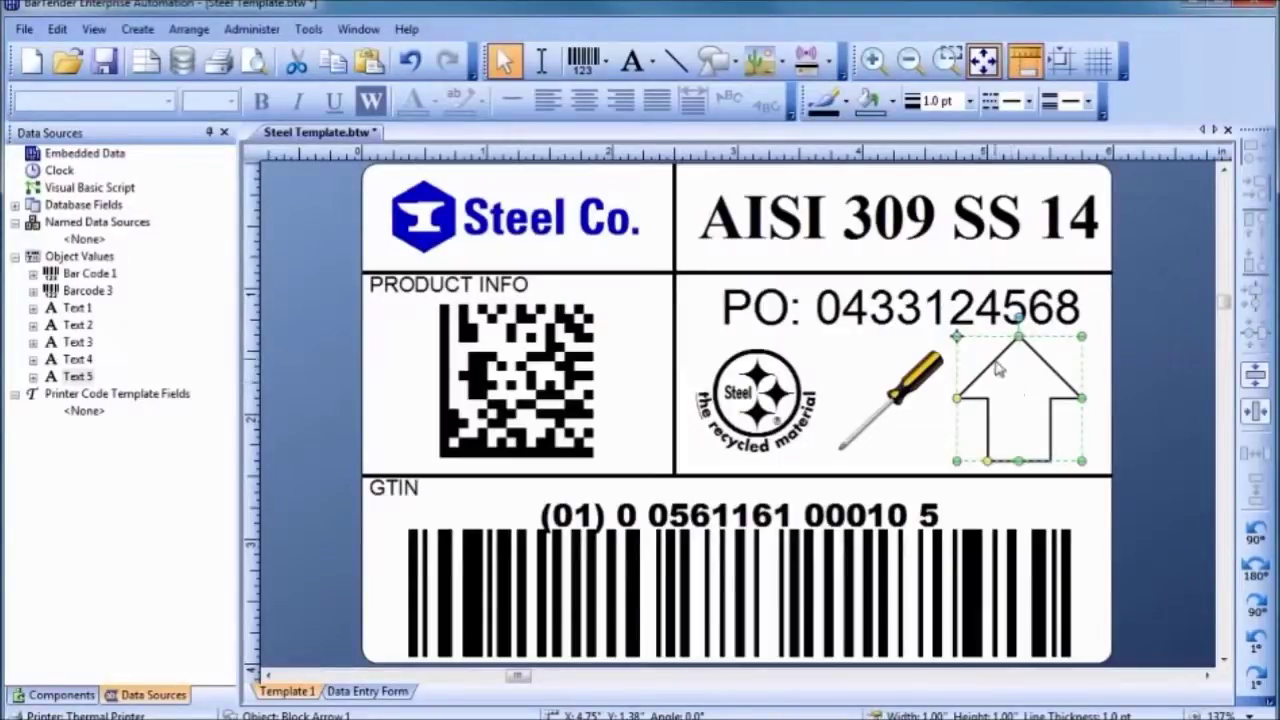
- Give the block arrow the first preset gradient fill, a yellow-to-red linear gradient
{"action": "double_click", "coordinate": [997, 369]}
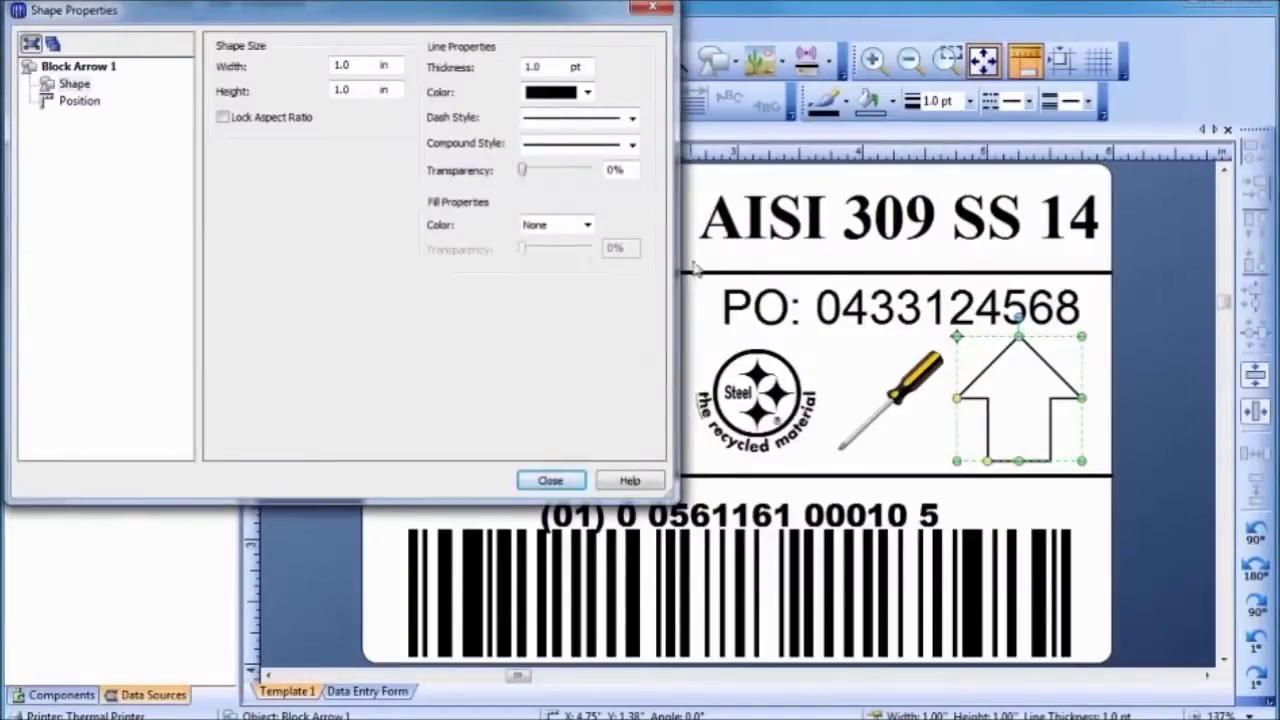
{"action": "left_click", "coordinate": [588, 227]}
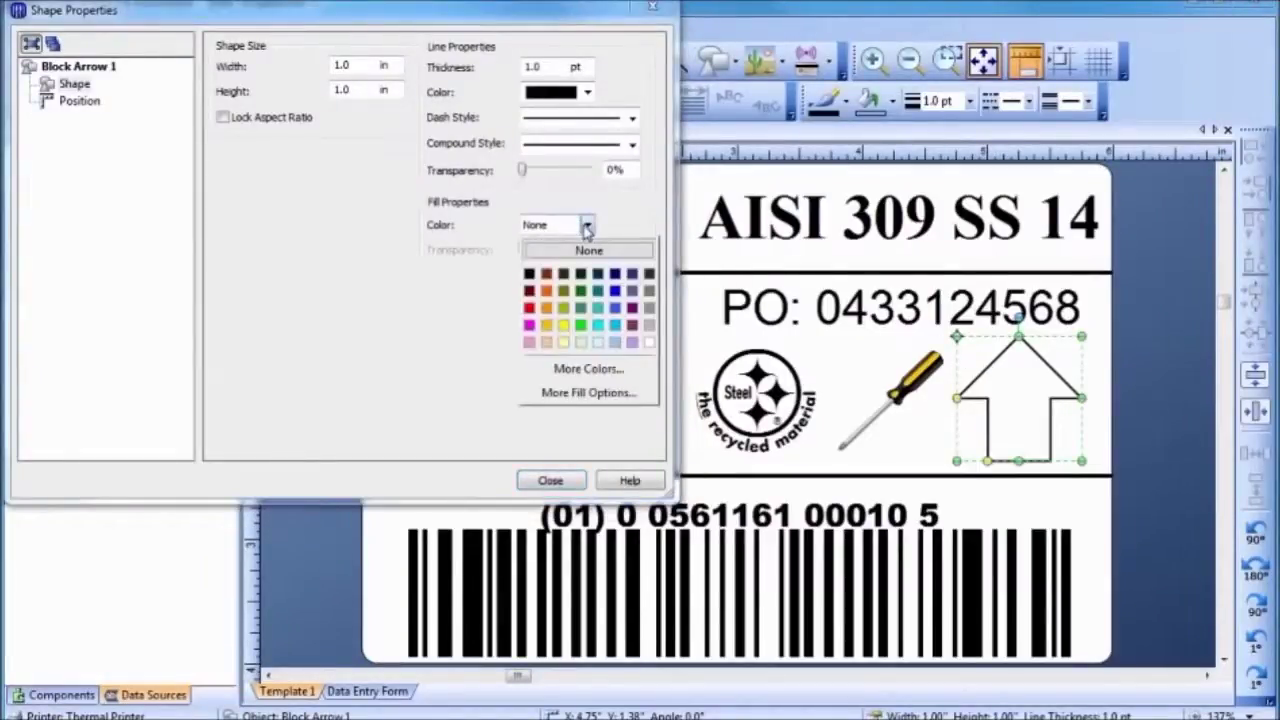
{"action": "left_click", "coordinate": [588, 393]}
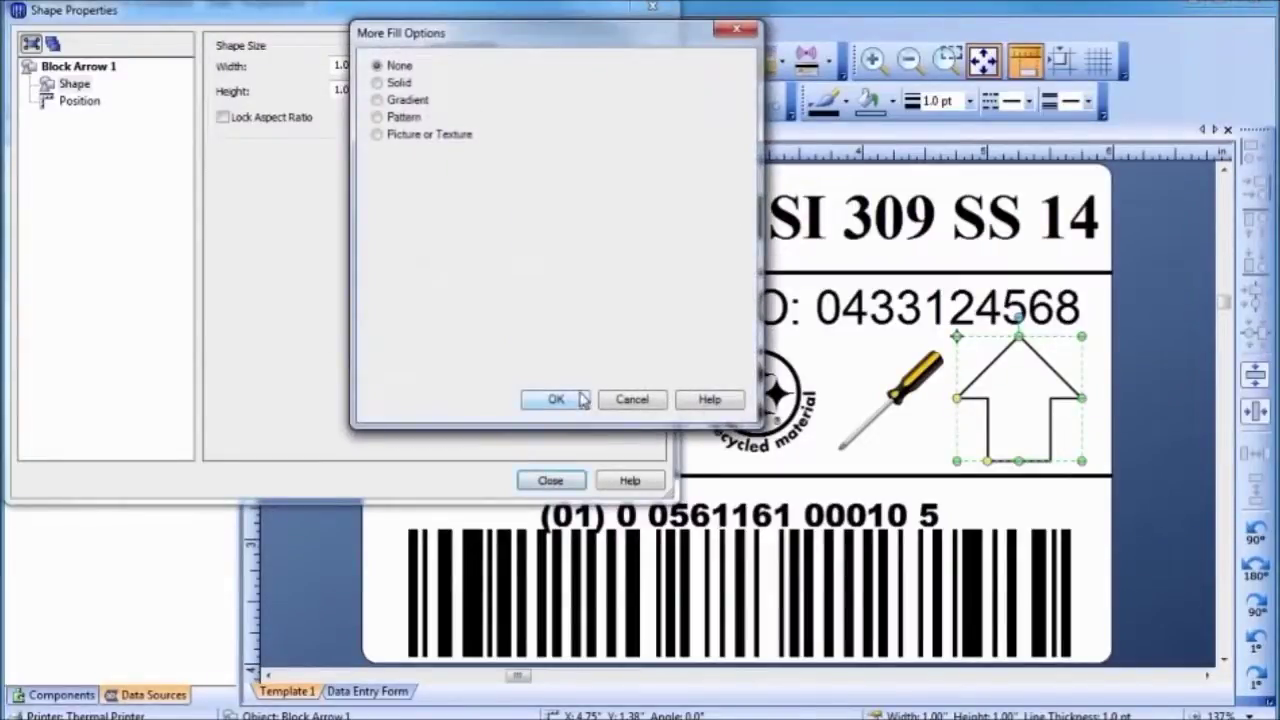
{"action": "left_click", "coordinate": [378, 100]}
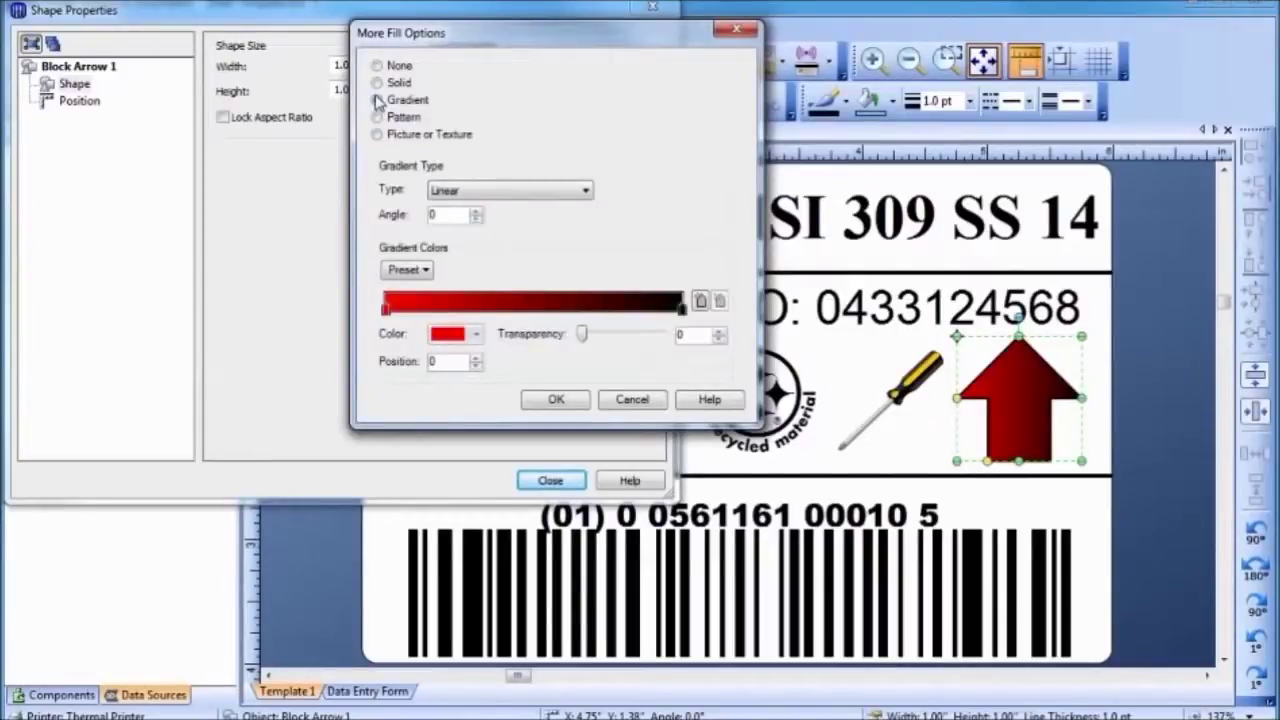
{"action": "left_click", "coordinate": [405, 270]}
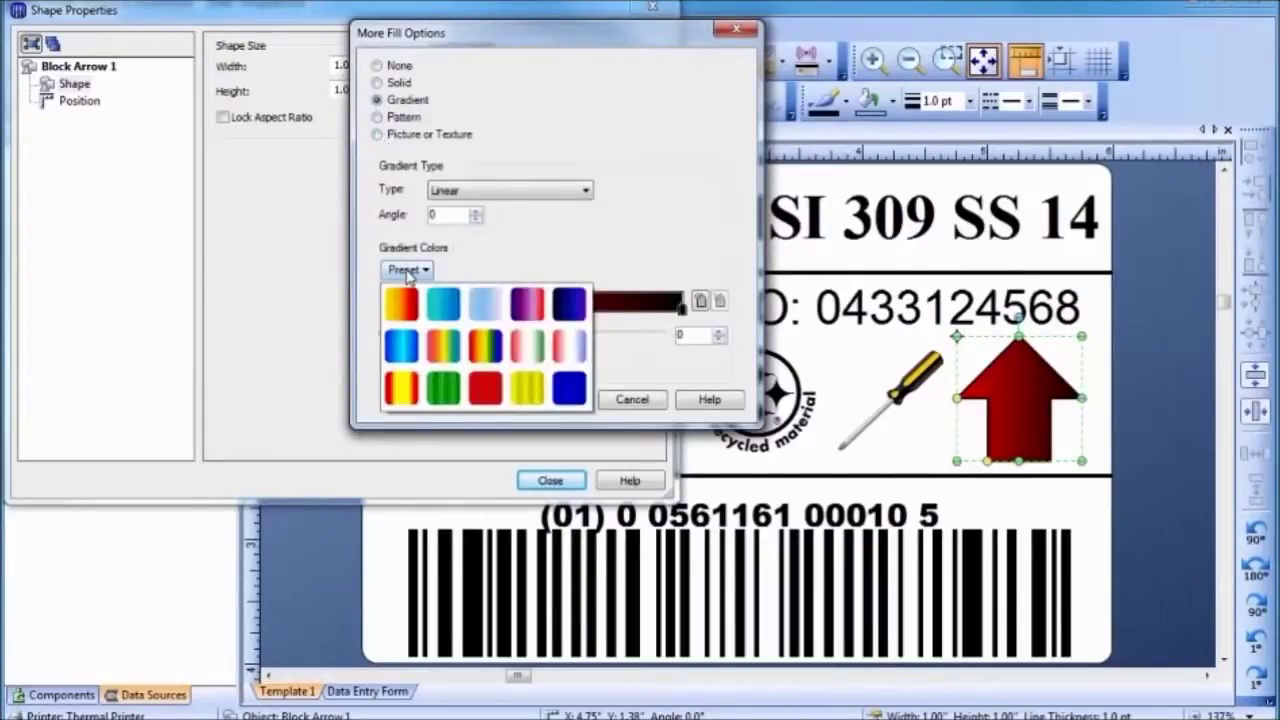
{"action": "left_click", "coordinate": [404, 305]}
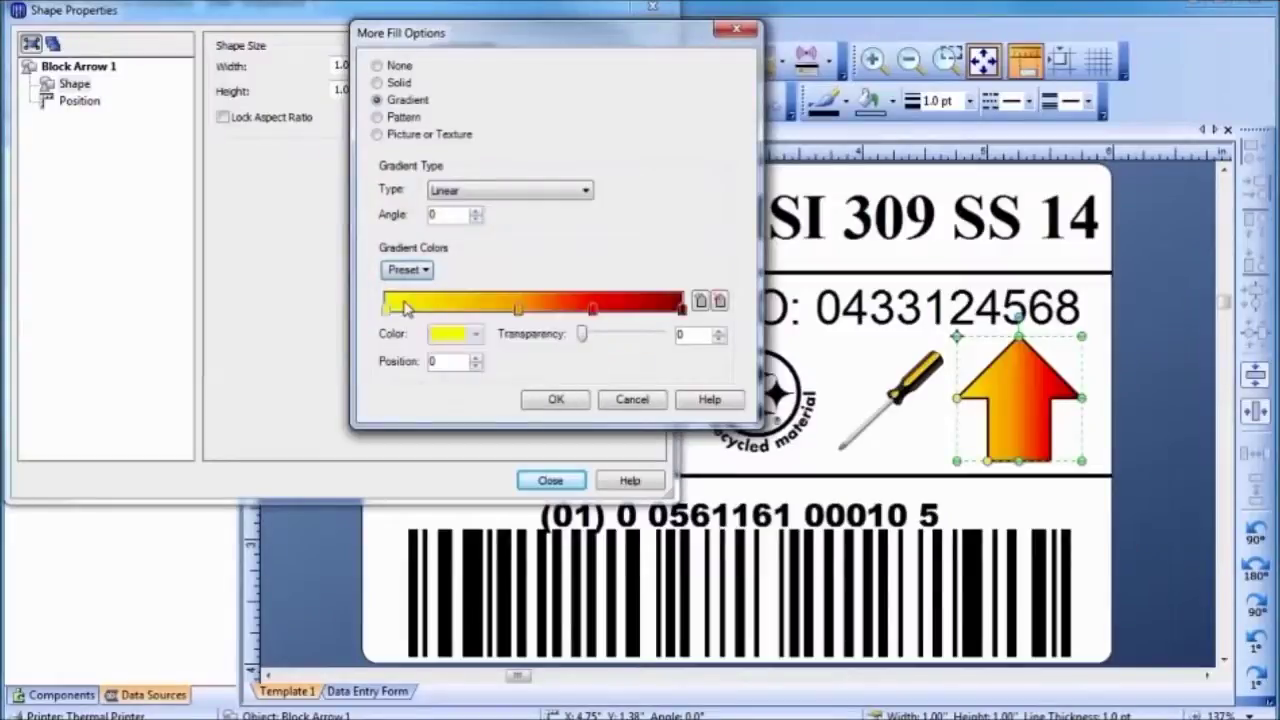
{"action": "left_click", "coordinate": [555, 400]}
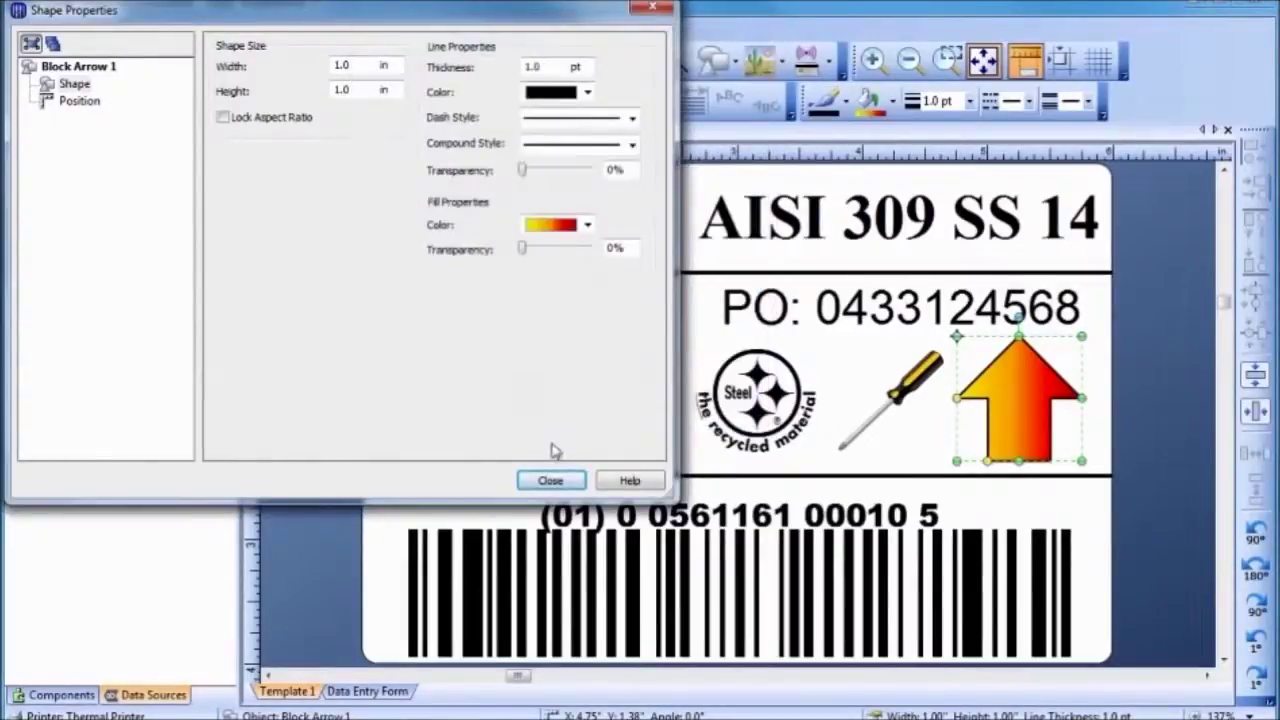
{"action": "left_click", "coordinate": [550, 481]}
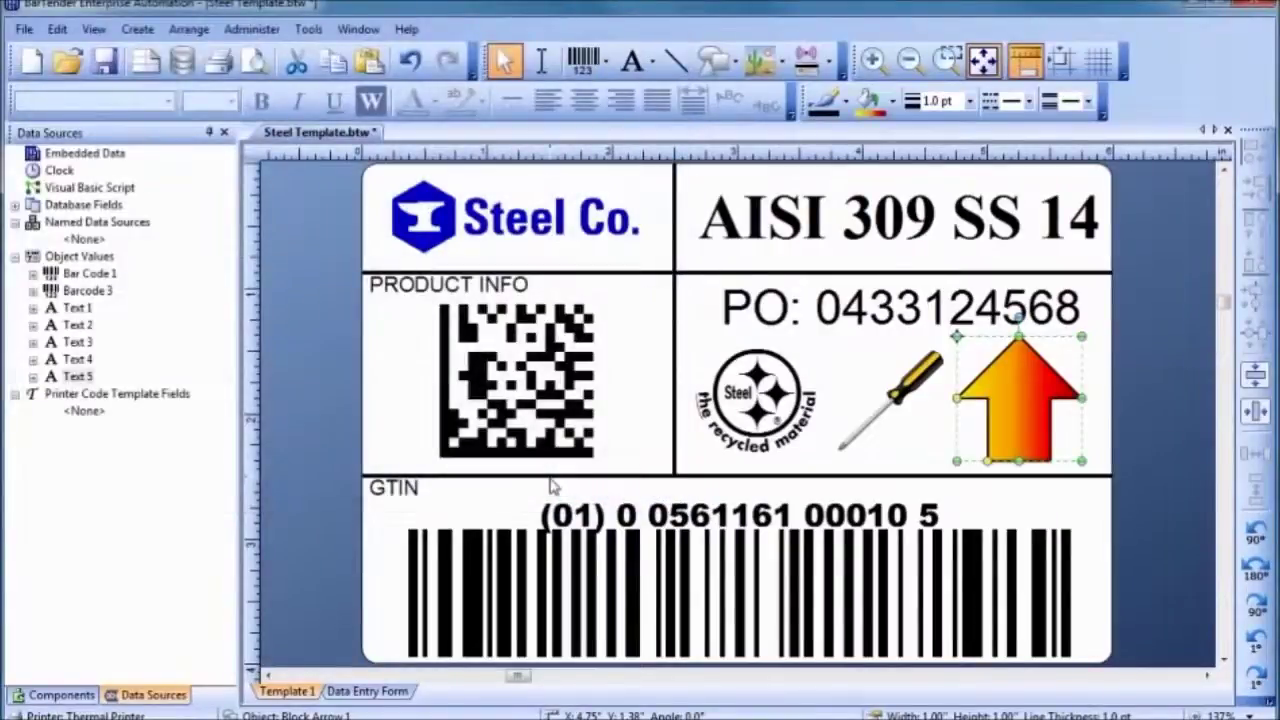
{"action": "left_click", "coordinate": [613, 459]}
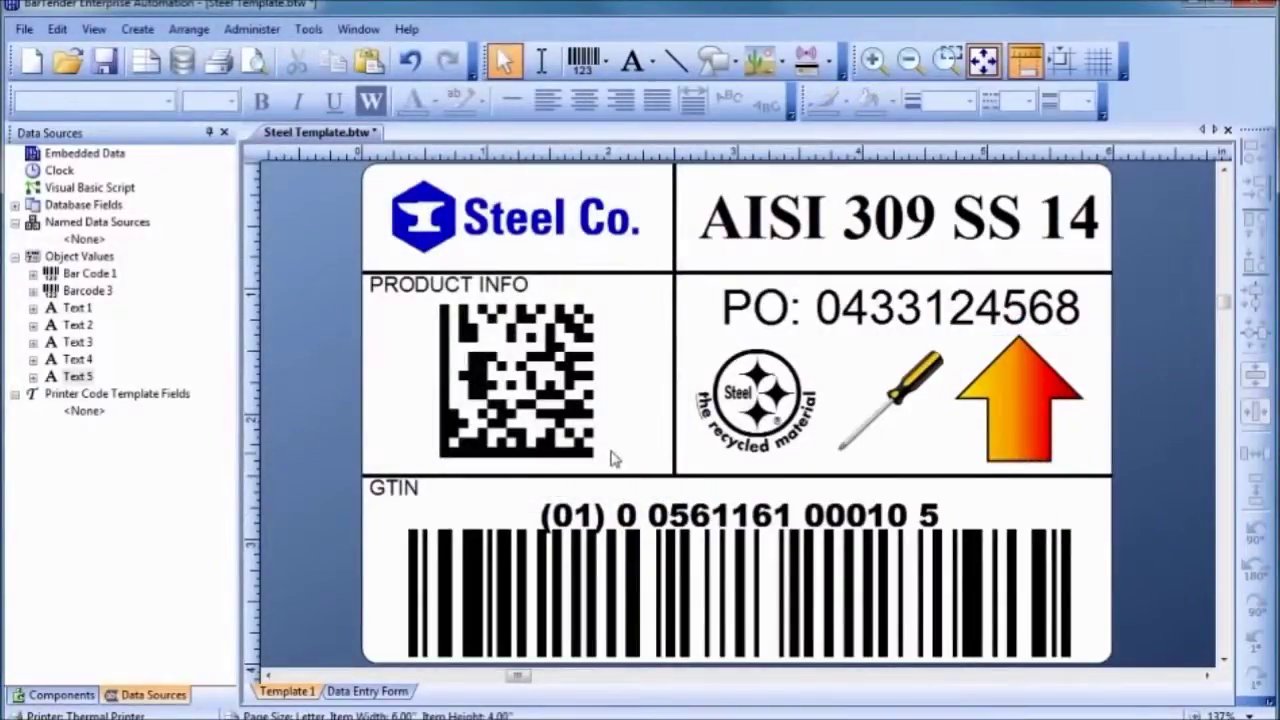